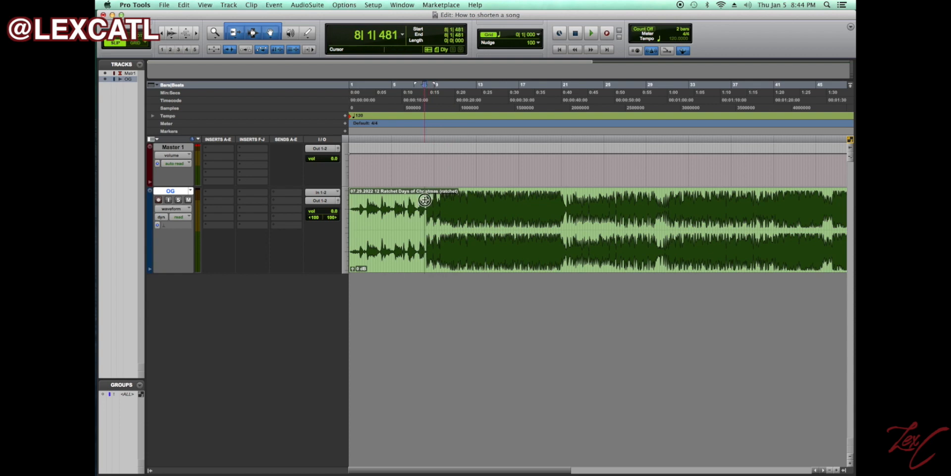
{"action": "left_click", "coordinate": [493, 248]}
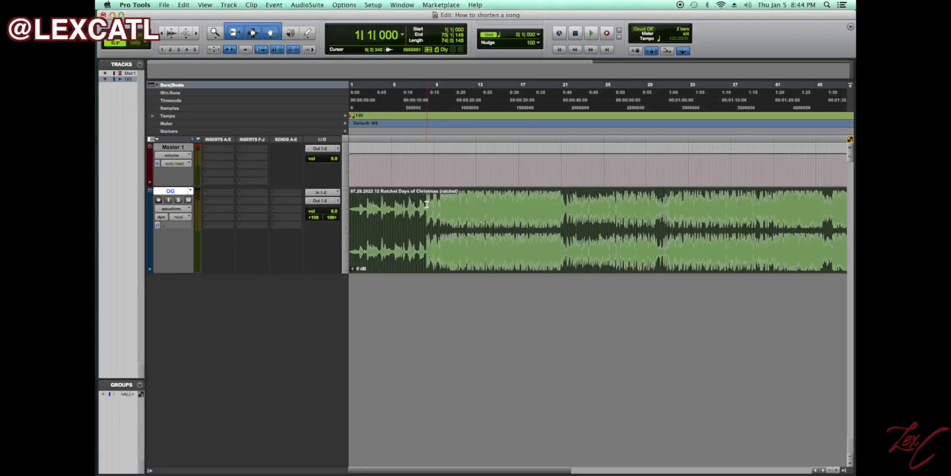
{"action": "left_click", "coordinate": [427, 204]}
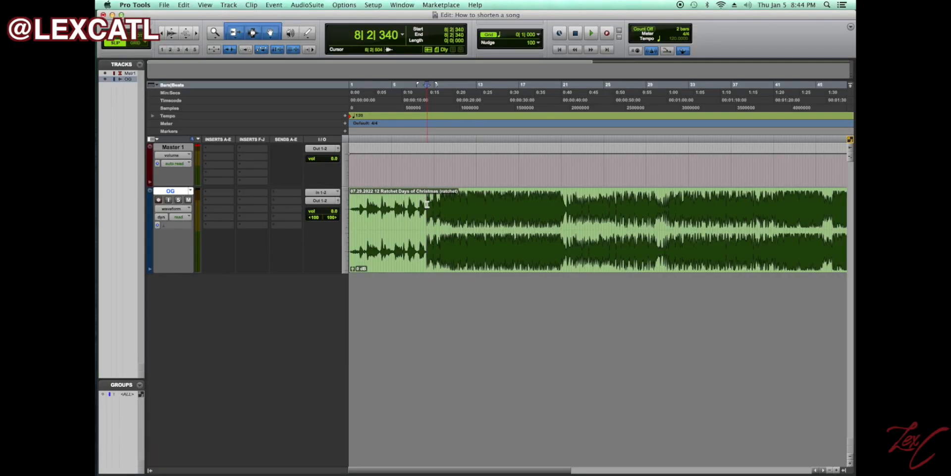
{"action": "left_click", "coordinate": [441, 250]}
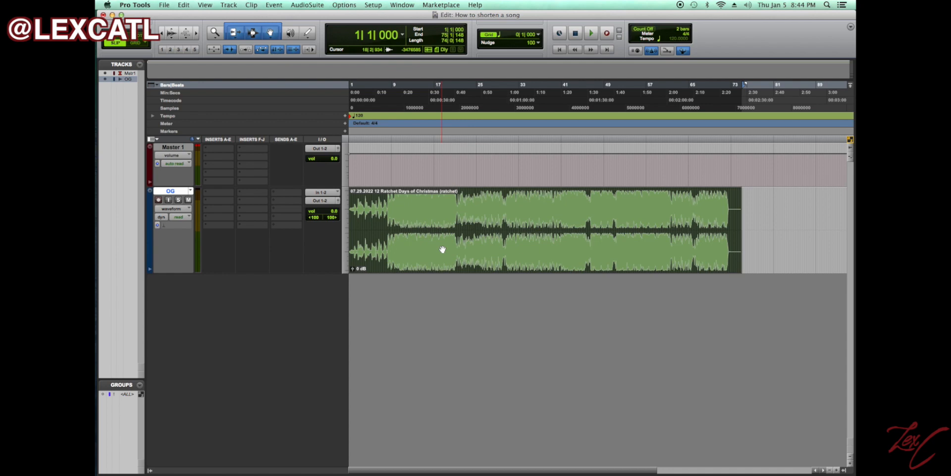
{"action": "left_click", "coordinate": [397, 200]}
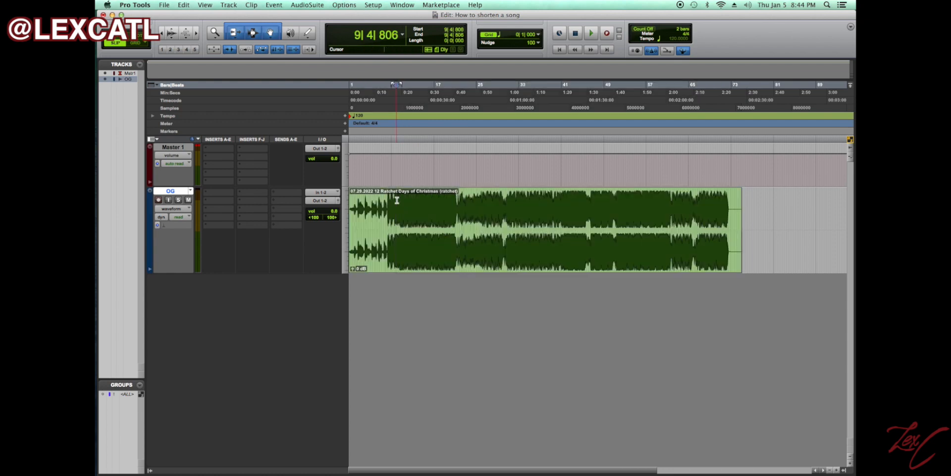
{"action": "left_click", "coordinate": [402, 259]}
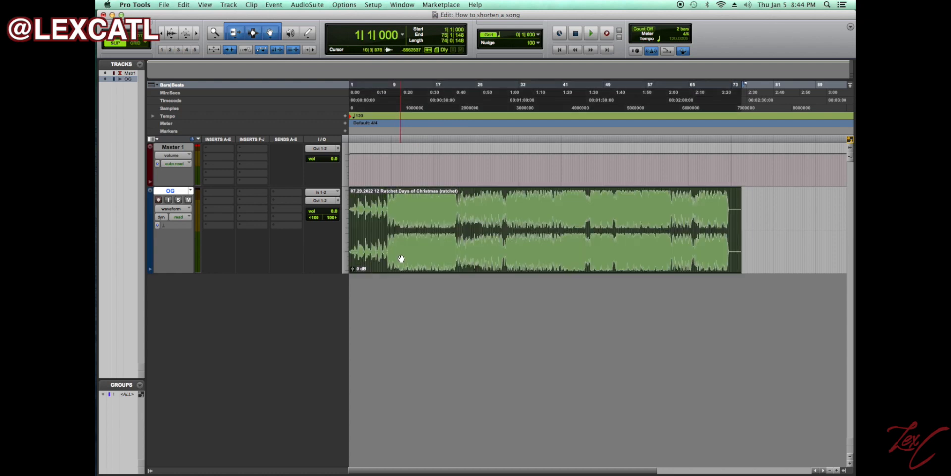
Trim the silent tail off the end of the song clip on the OG track at 73|2|801.
{"action": "left_click", "coordinate": [704, 203]}
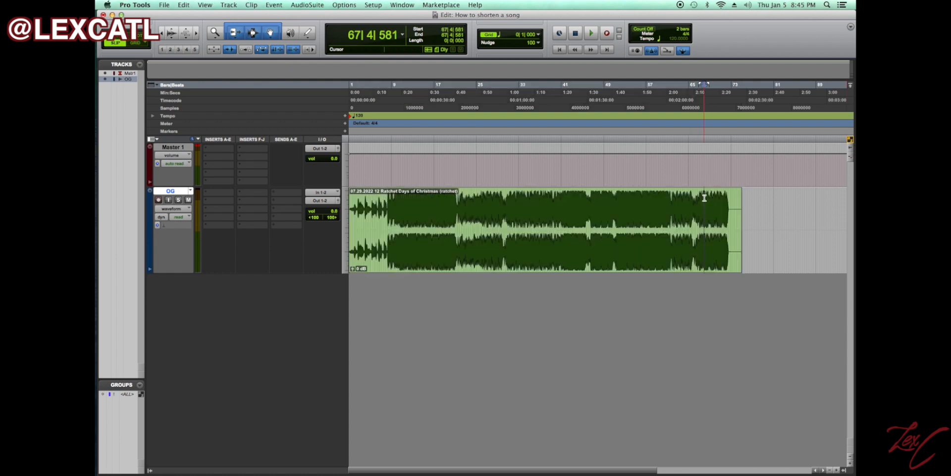
{"action": "left_click", "coordinate": [732, 196]}
{"action": "key", "text": "super+bracketright"}
{"action": "key", "text": "super+bracketright"}
{"action": "key", "text": "super+bracketright"}
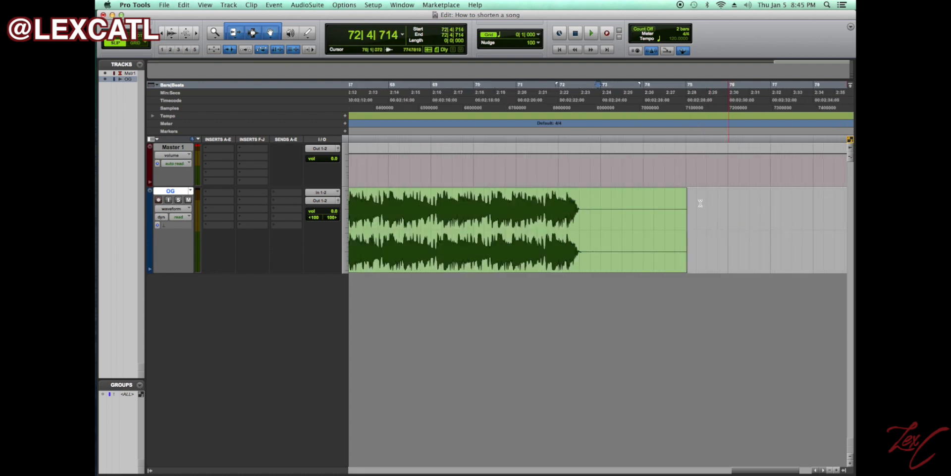
{"action": "left_click", "coordinate": [620, 203]}
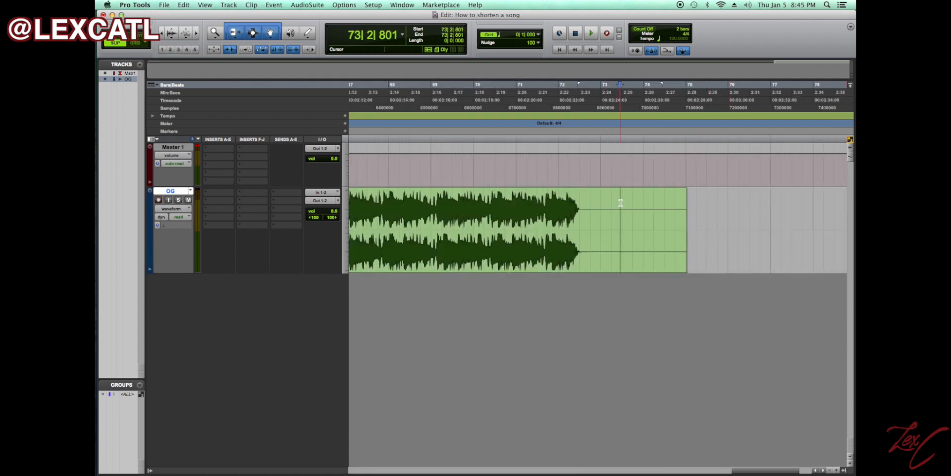
{"action": "key", "text": "s"}
{"action": "key", "text": "super+bracketleft"}
{"action": "key", "text": "super+bracketleft"}
{"action": "key", "text": "super+bracketleft"}
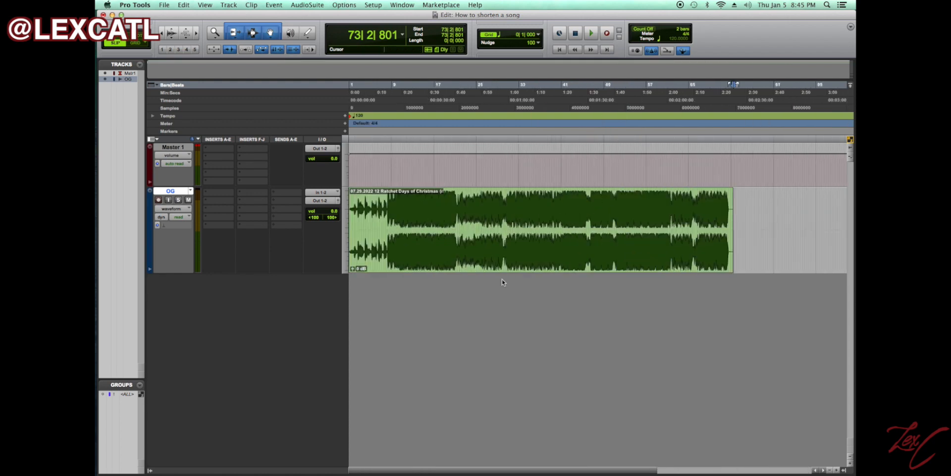
Play the song from the start of the loud section at 8|2|013 and stop playback after about twelve bars.
{"action": "left_click", "coordinate": [471, 259]}
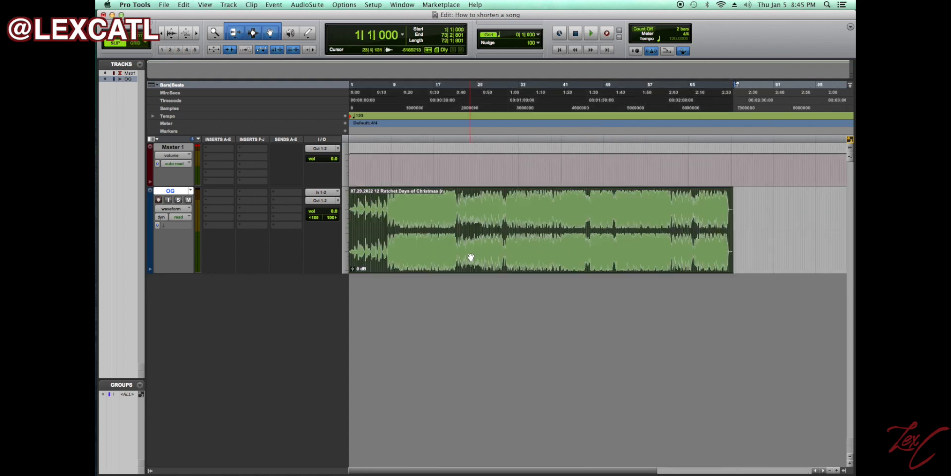
{"action": "left_click", "coordinate": [387, 196]}
{"action": "key", "text": "space"}
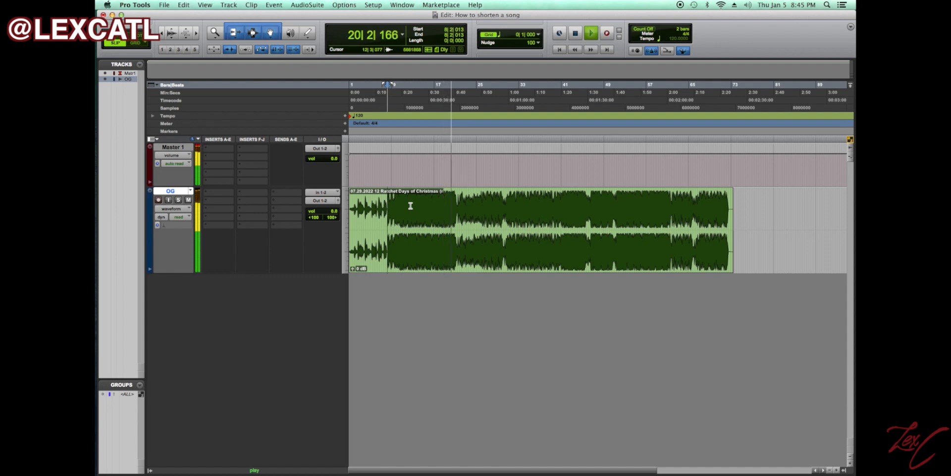
{"action": "key", "text": "space"}
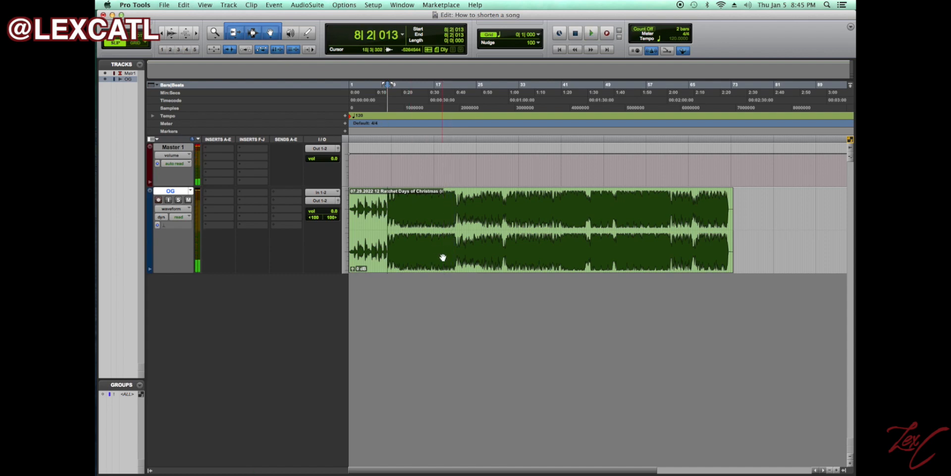
Examine the waveform up close around the transition from the quiet intro to the loud section near bar 8.
{"action": "left_click", "coordinate": [442, 257]}
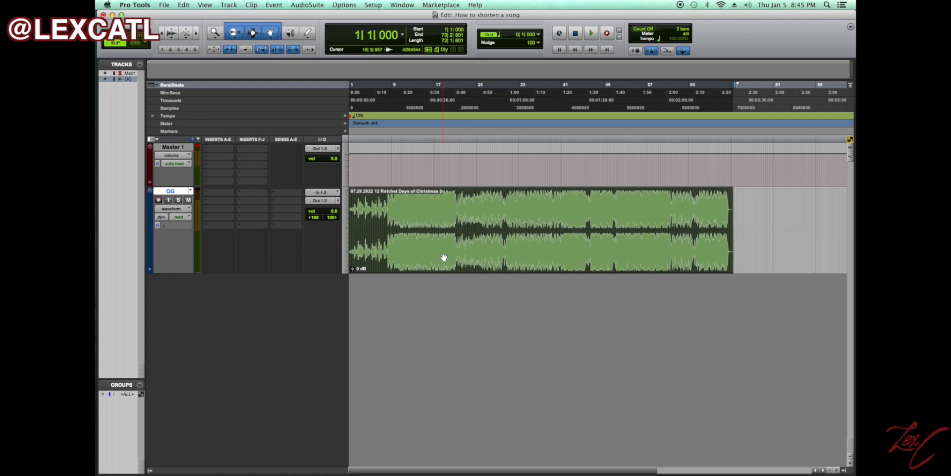
{"action": "left_click", "coordinate": [429, 203]}
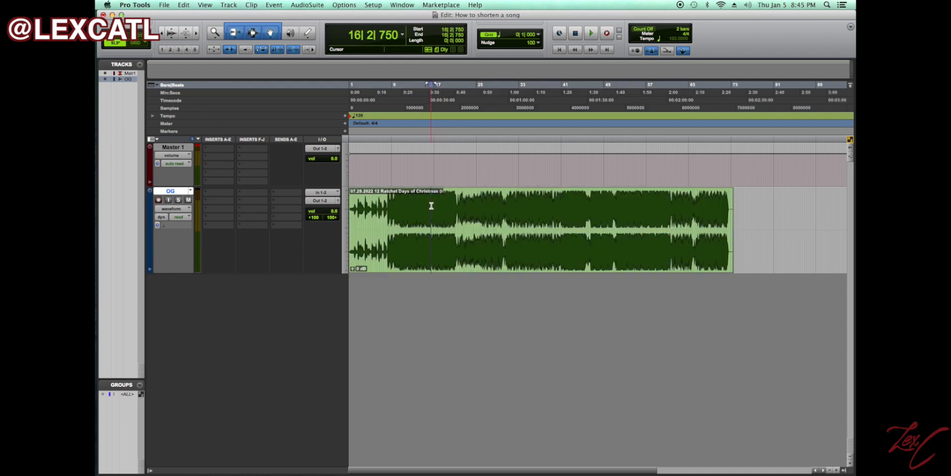
{"action": "left_click", "coordinate": [414, 199]}
{"action": "left_click", "coordinate": [409, 263]}
{"action": "key", "text": "super+bracketright"}
{"action": "key", "text": "super+bracketright"}
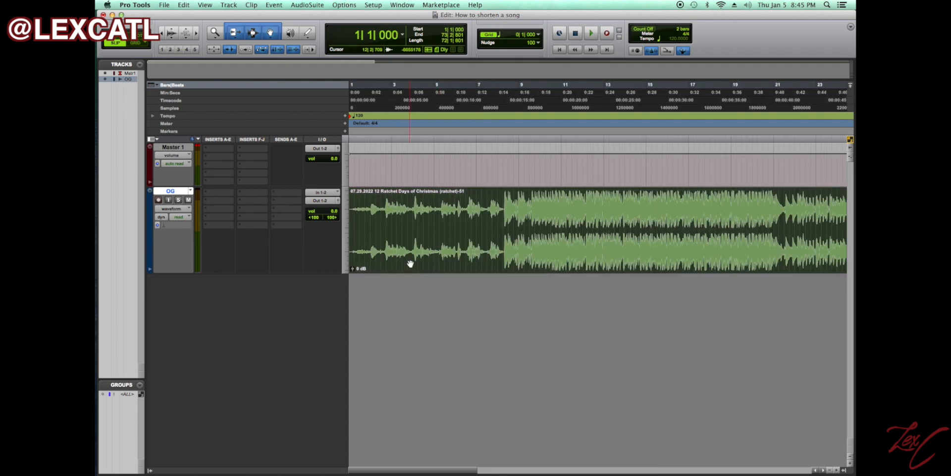
{"action": "left_click", "coordinate": [502, 196]}
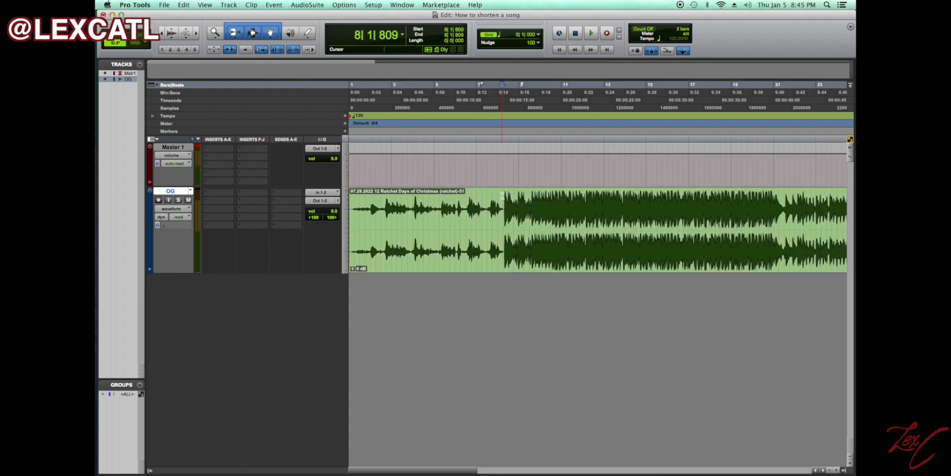
{"action": "key", "text": "super+bracketright"}
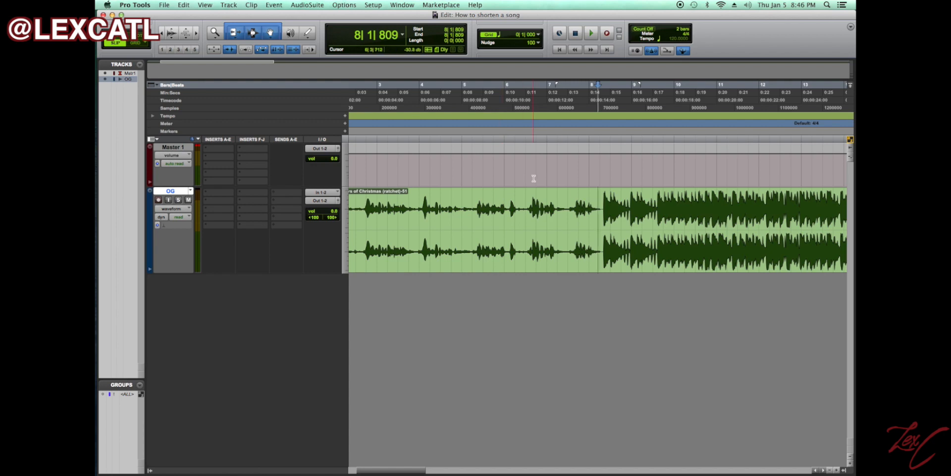
{"action": "left_click", "coordinate": [559, 205]}
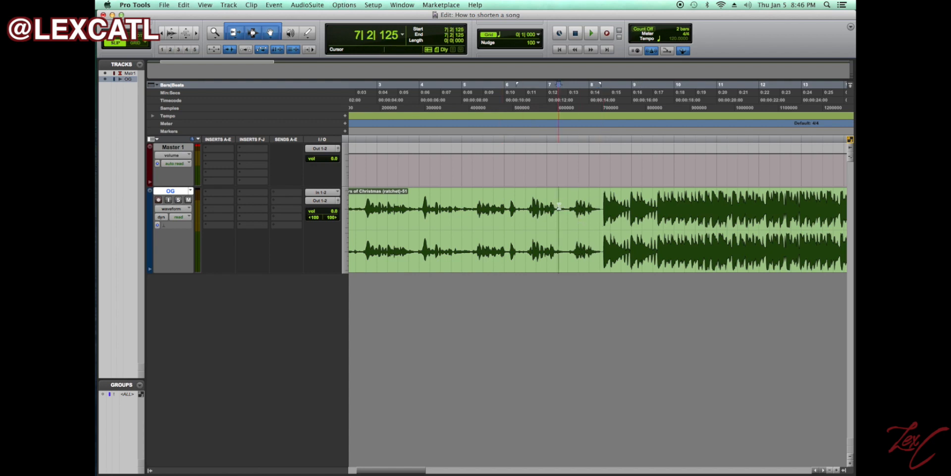
{"action": "double_click", "coordinate": [514, 223]}
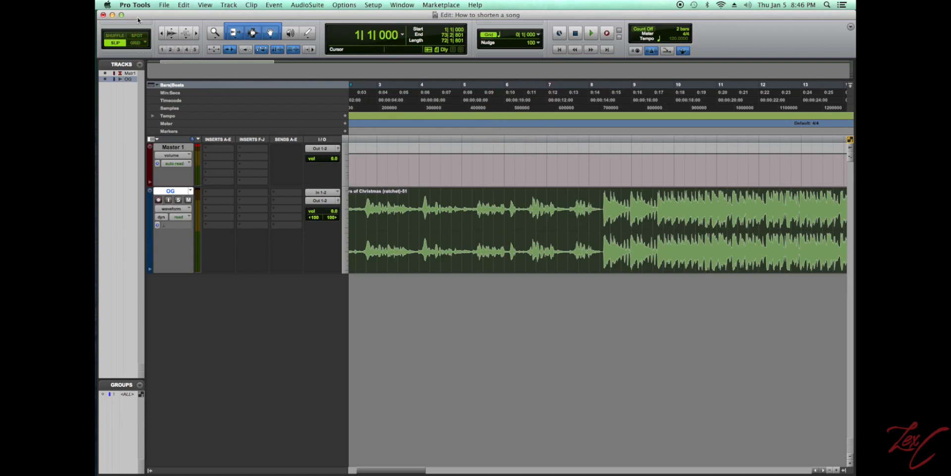
Change the edit mode from Slip to Shuffle and back to Slip, with the whole song in view.
{"action": "left_click", "coordinate": [115, 35]}
{"action": "left_click", "coordinate": [598, 201]}
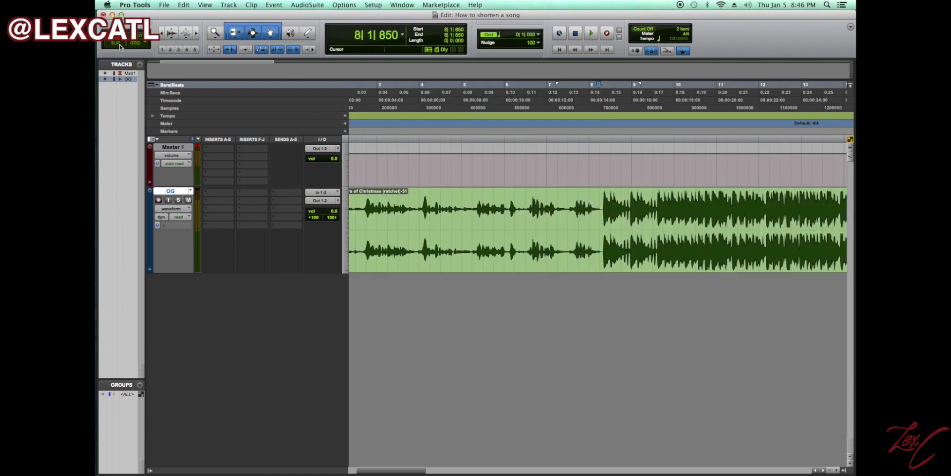
{"action": "key", "text": "F2"}
{"action": "key", "text": "r"}
{"action": "key", "text": "r"}
{"action": "key", "text": "r"}
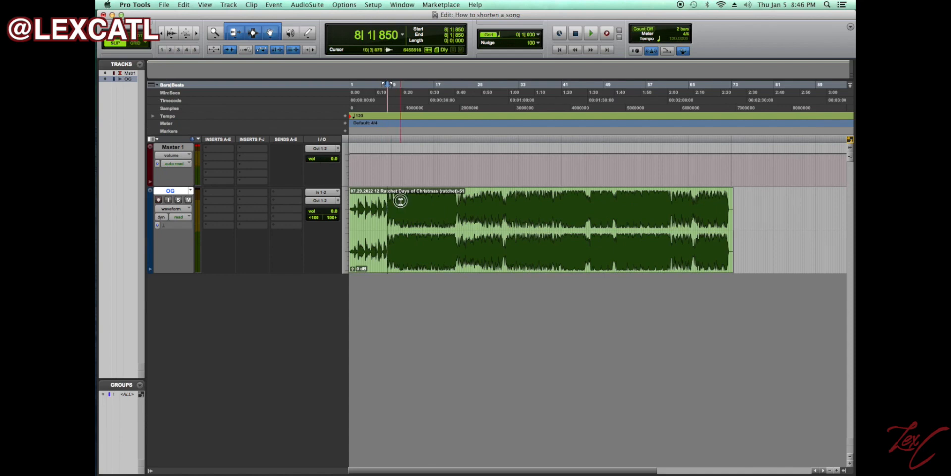
Split the song clip into multiple sections between about bar 10 and bar 49.
{"action": "left_click_drag", "start_coordinate": [400, 213], "coordinate": [605, 218]}
{"action": "key", "text": "b"}
{"action": "key", "text": "b"}
{"action": "key", "text": "b"}
{"action": "key", "text": "b"}
{"action": "key", "text": "b"}
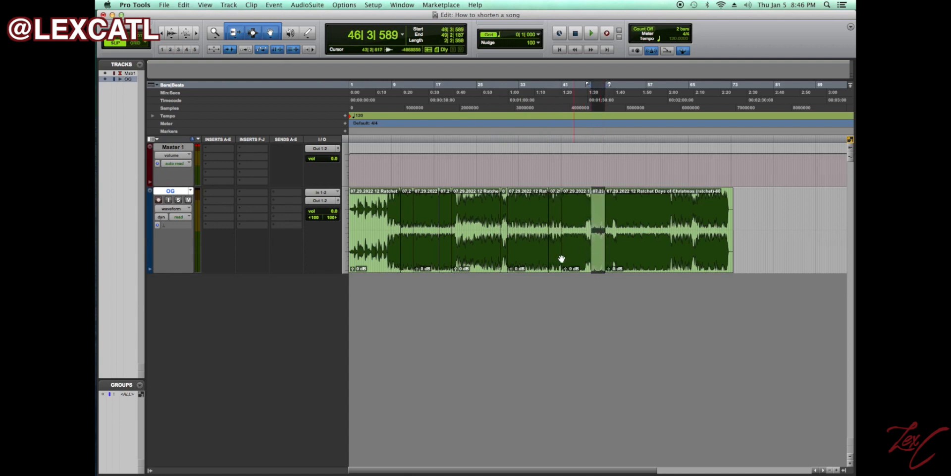
Delete the sections starting near bars 20, 31 and 49 in Slip mode, keeping the gaps between the remaining clips.
{"action": "left_click", "coordinate": [482, 261]}
{"action": "key", "text": "Delete"}
{"action": "left_click", "coordinate": [522, 251]}
{"action": "key", "text": "Delete"}
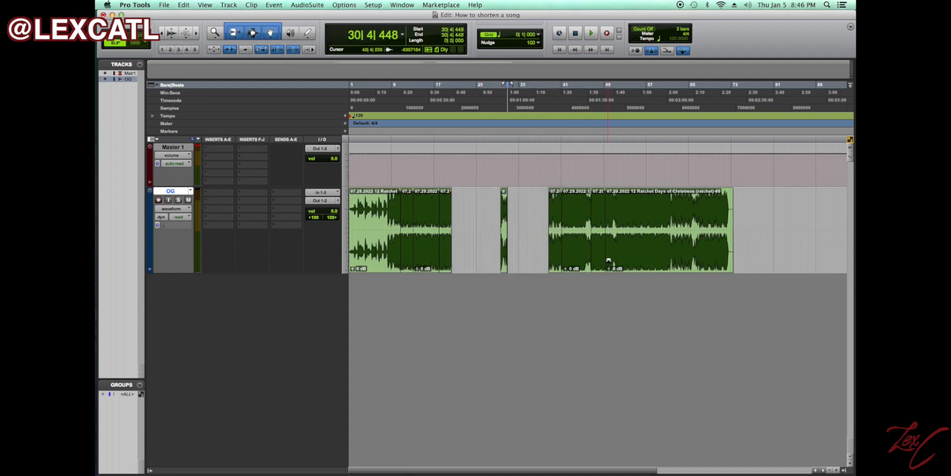
{"action": "left_click", "coordinate": [628, 251]}
{"action": "key", "text": "Delete"}
{"action": "left_click", "coordinate": [593, 207]}
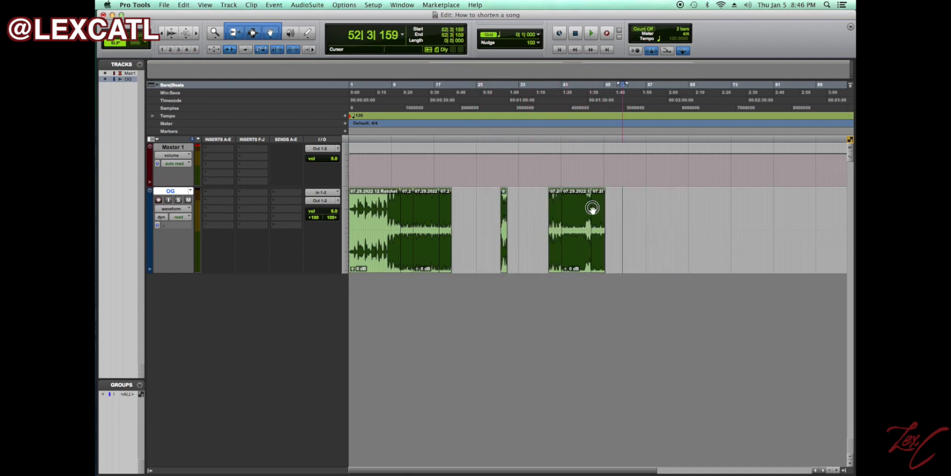
{"action": "left_click_drag", "start_coordinate": [592, 207], "coordinate": [350, 213]}
{"action": "left_click", "coordinate": [482, 248]}
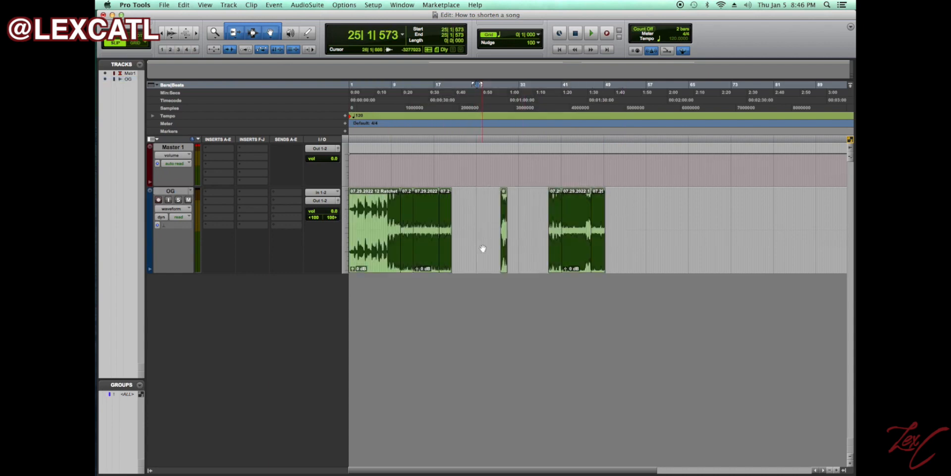
Undo the three section deletions made in Slip mode.
{"action": "key", "text": "super+z"}
{"action": "key", "text": "super+z"}
{"action": "key", "text": "super+z"}
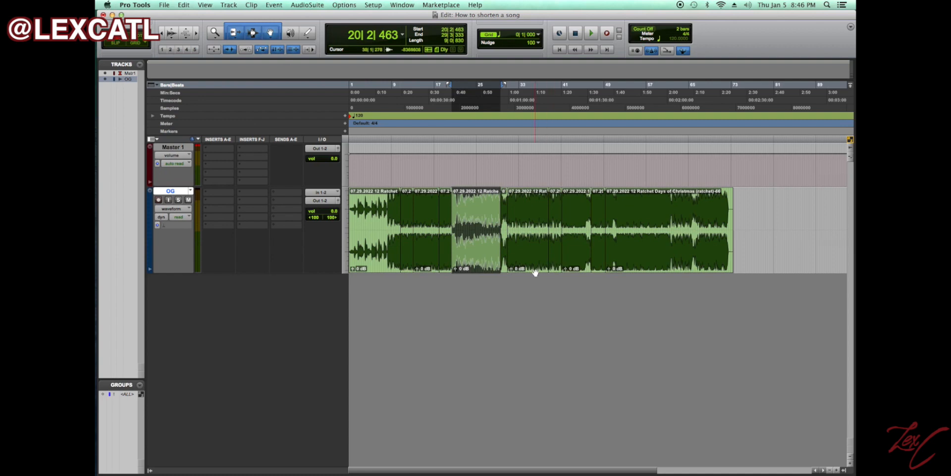
Delete three sections in Shuffle mode, starting at about 20|2|463, 31|4|540 and 21|3|579, so the following clips close each gap.
{"action": "left_click", "coordinate": [523, 247]}
{"action": "left_click", "coordinate": [487, 255]}
{"action": "key", "text": "Delete"}
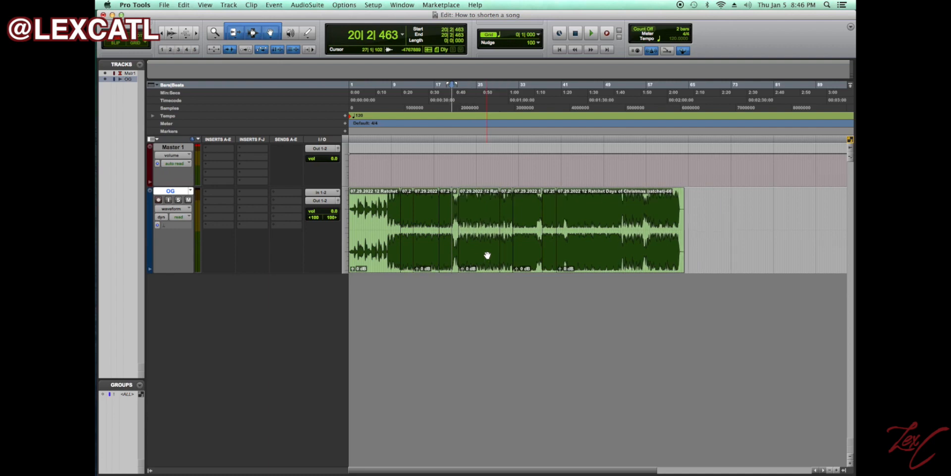
{"action": "left_click", "coordinate": [504, 270]}
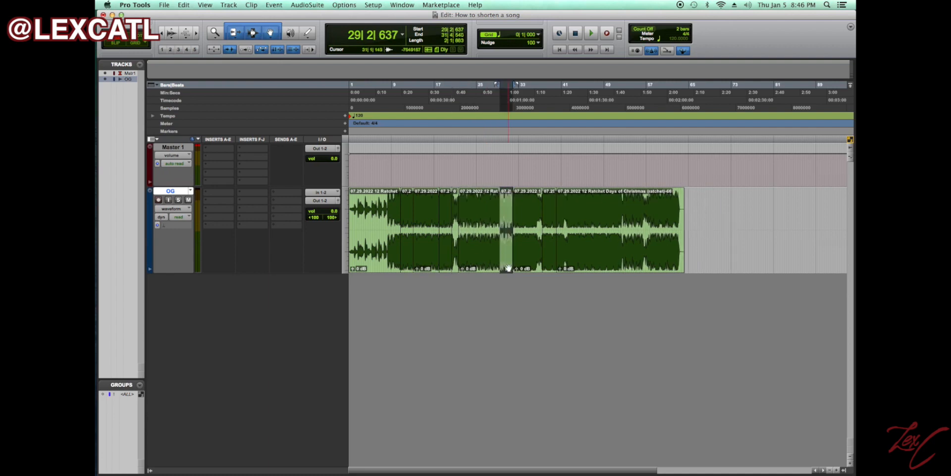
{"action": "left_click", "coordinate": [526, 259]}
{"action": "key", "text": "Delete"}
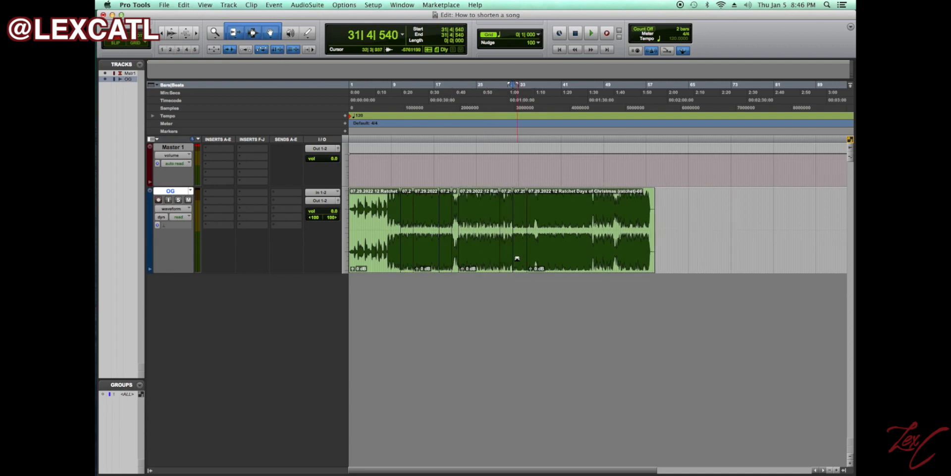
{"action": "left_click", "coordinate": [481, 258]}
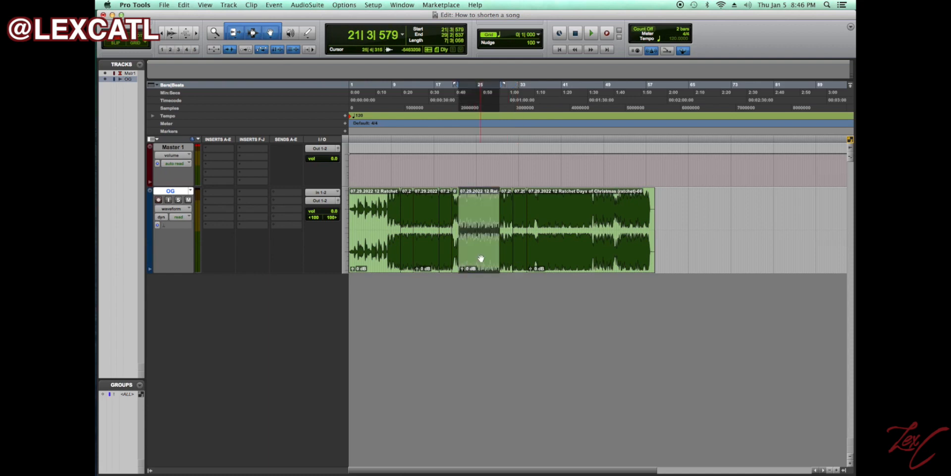
{"action": "key", "text": "Delete"}
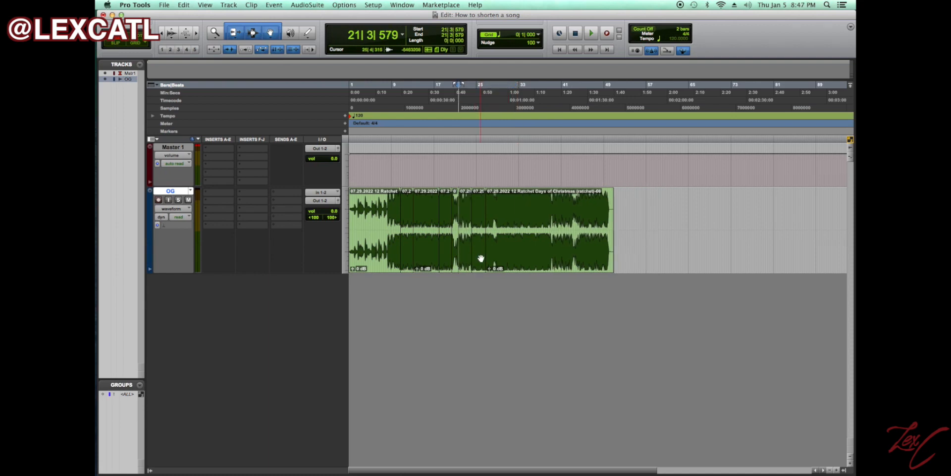
Return to Slip mode and undo all the deletions, splits and the end trim on the song clip.
{"action": "left_click", "coordinate": [114, 43]}
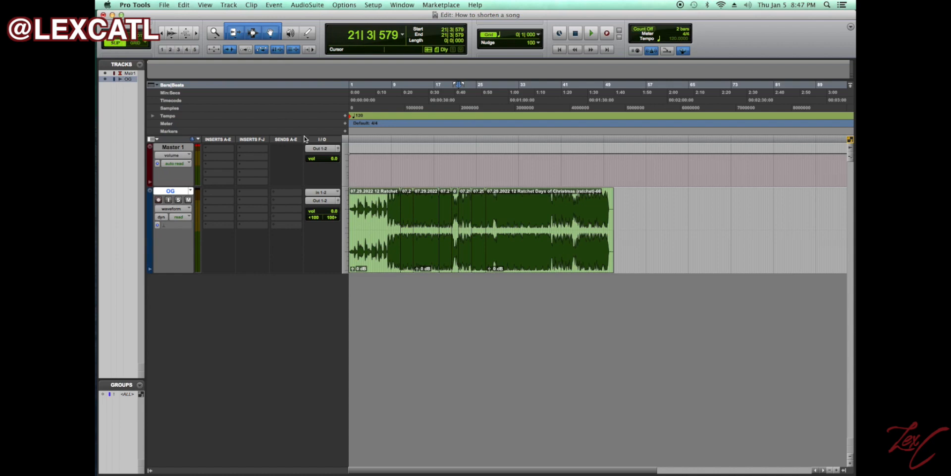
{"action": "key", "text": "super+z"}
{"action": "key", "text": "super+z"}
{"action": "key", "text": "super+z"}
{"action": "key", "text": "super+z"}
{"action": "key", "text": "super+z"}
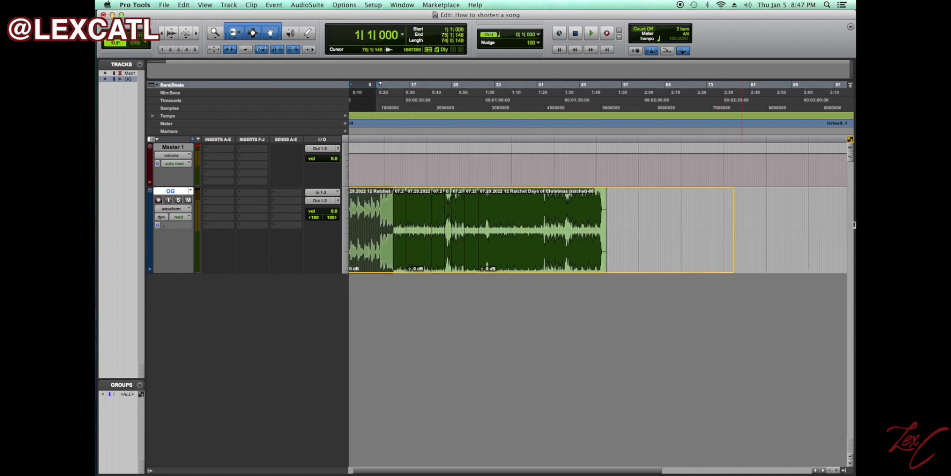
{"action": "key", "text": "super+z"}
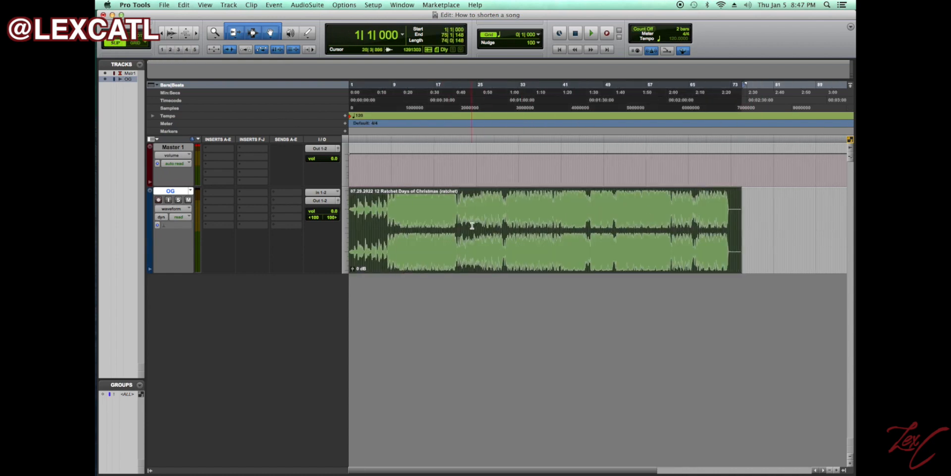
Examine the start of the beat near bar 8 on the OG track, highlighting its individual hits through about 8|4|602.
{"action": "left_click", "coordinate": [470, 220]}
{"action": "left_click", "coordinate": [388, 199]}
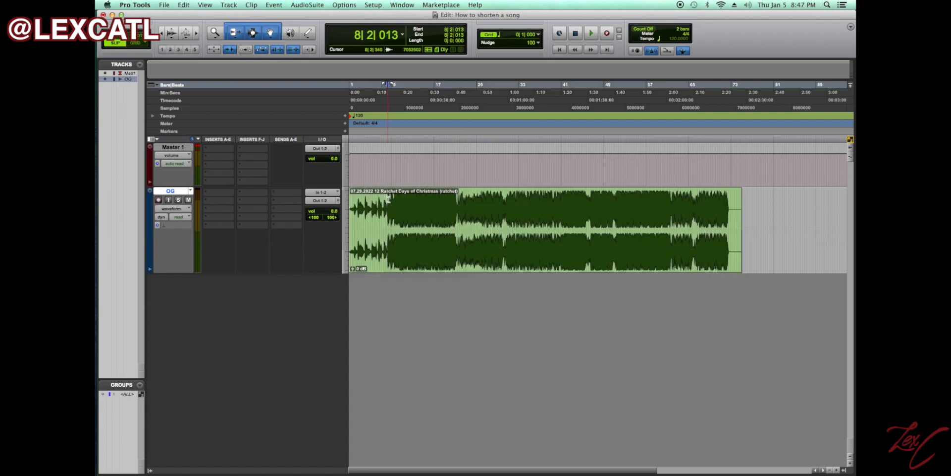
{"action": "key", "text": "super+bracketright"}
{"action": "key", "text": "super+bracketright"}
{"action": "key", "text": "super+bracketright"}
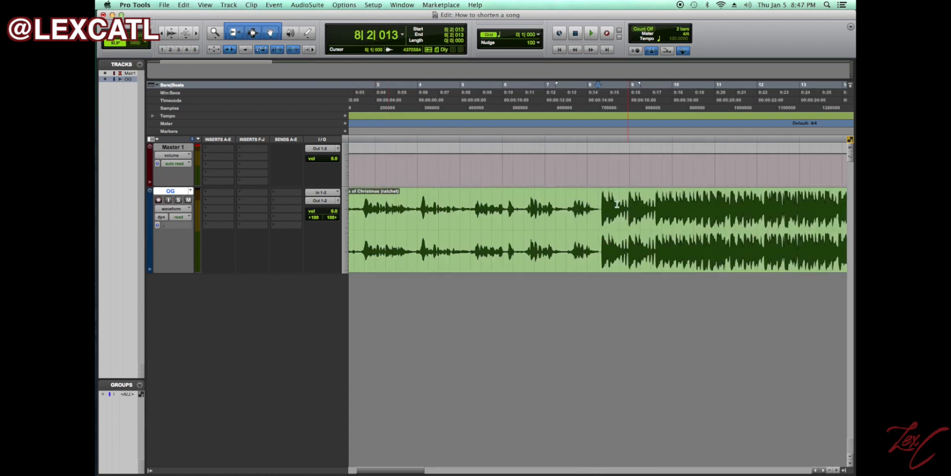
{"action": "left_click", "coordinate": [596, 196]}
{"action": "left_click", "coordinate": [597, 203]}
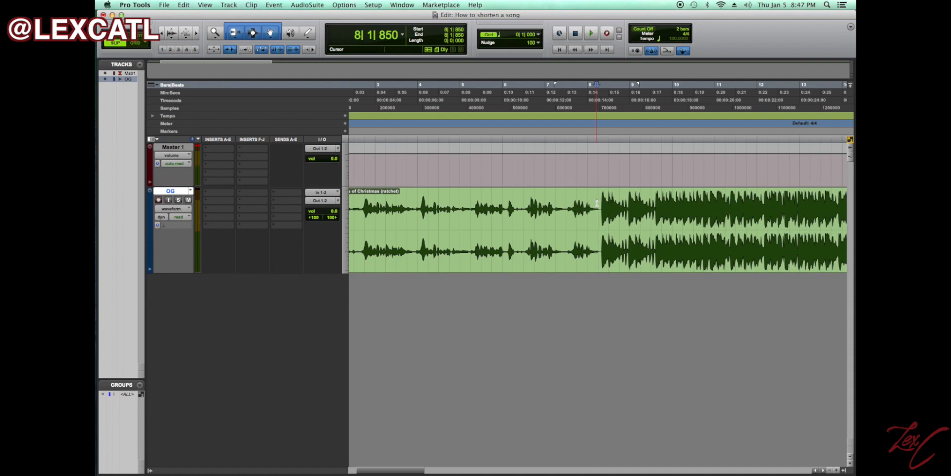
{"action": "scroll", "coordinate": [596, 203], "scroll_direction": "up", "scroll_amount": 5}
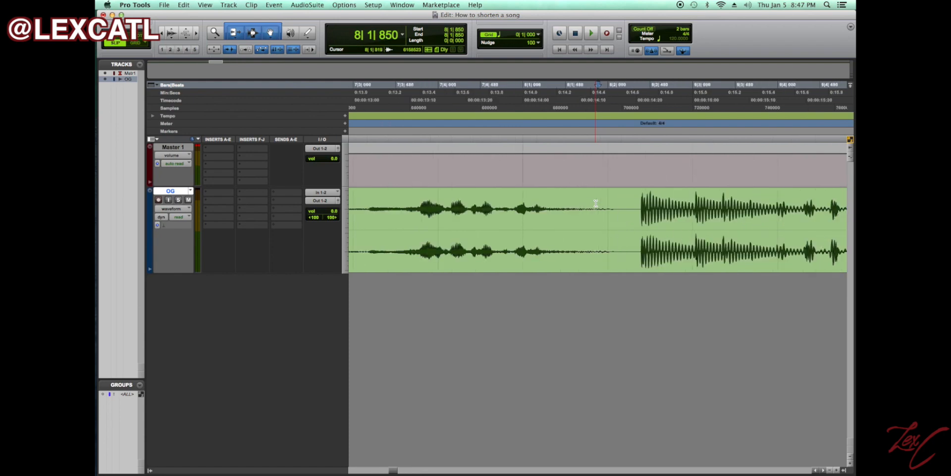
{"action": "left_click", "coordinate": [545, 203]}
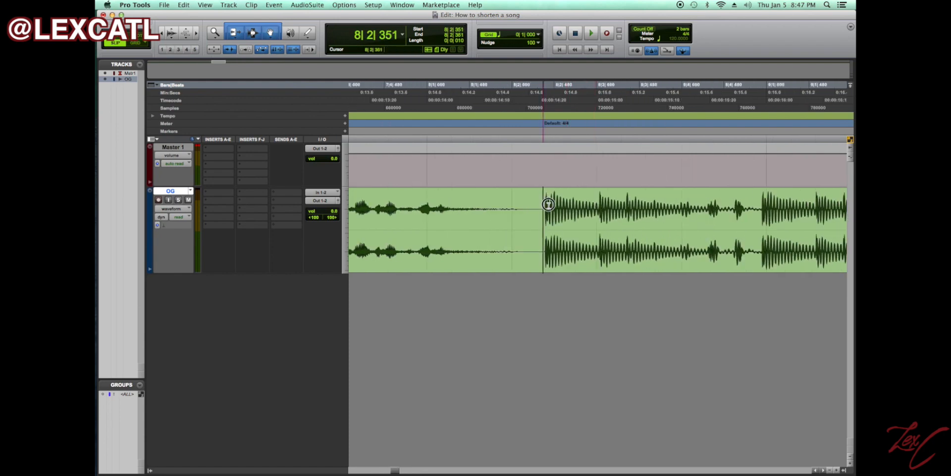
{"action": "left_click_drag", "start_coordinate": [597, 203], "coordinate": [644, 209]}
{"action": "scroll", "coordinate": [636, 225], "scroll_direction": "right", "scroll_amount": 2}
{"action": "left_click_drag", "start_coordinate": [665, 201], "coordinate": [699, 208]}
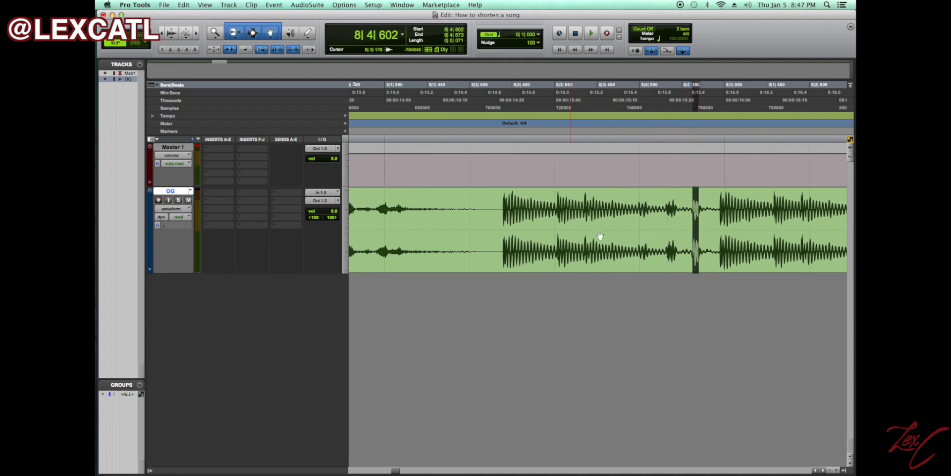
Return to the full song view and locate the beat's entry again from about 8|4|059.
{"action": "key", "text": "r"}
{"action": "key", "text": "r"}
{"action": "key", "text": "r"}
{"action": "key", "text": "r"}
{"action": "key", "text": "r"}
{"action": "key", "text": "r"}
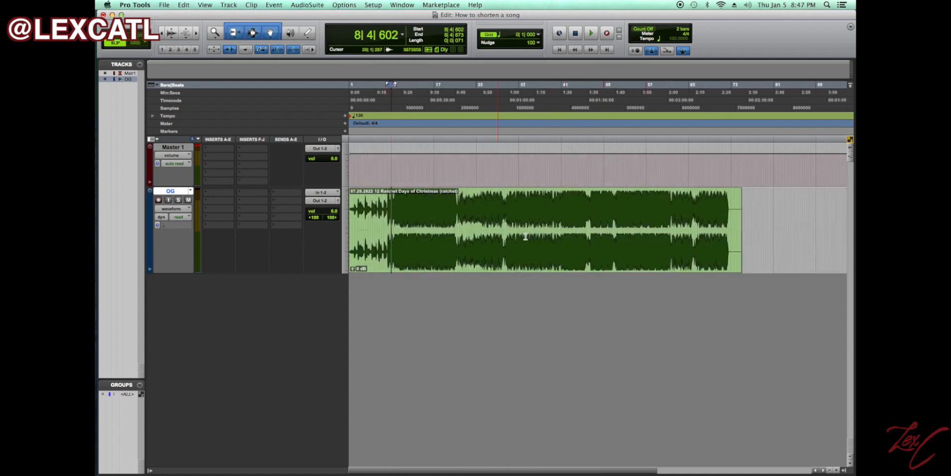
{"action": "left_click", "coordinate": [448, 253]}
{"action": "left_click", "coordinate": [390, 200]}
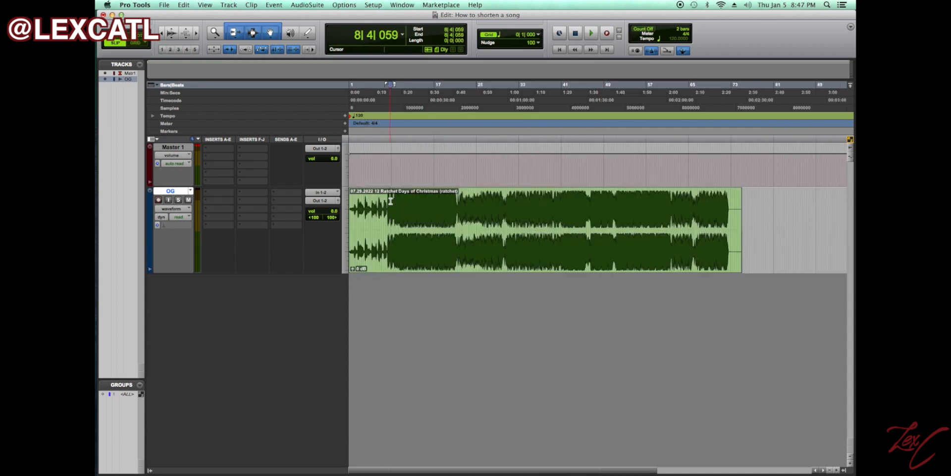
{"action": "key", "text": "t"}
{"action": "key", "text": "t"}
{"action": "key", "text": "t"}
{"action": "key", "text": "t"}
{"action": "key", "text": "t"}
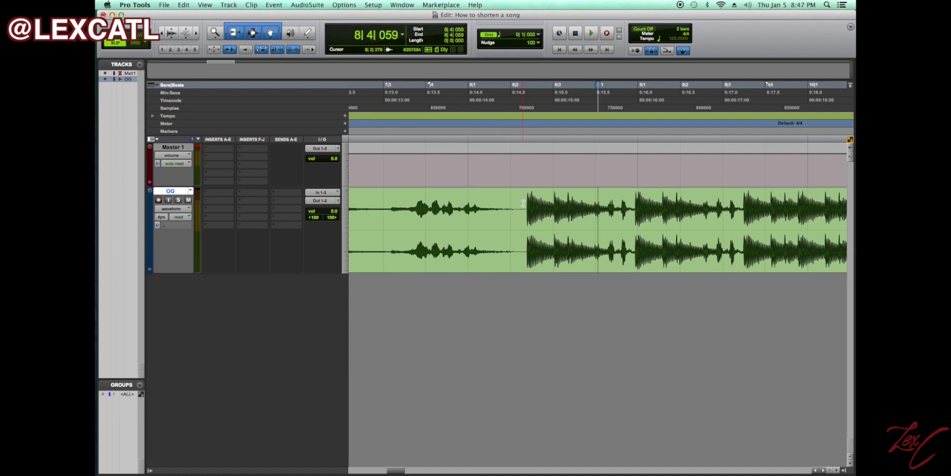
Highlight the successive transients of the beat on the waveform, from about 8|2|289 to 9|1|517.
{"action": "left_click_drag", "start_coordinate": [523, 203], "coordinate": [532, 205]}
{"action": "key", "text": "t"}
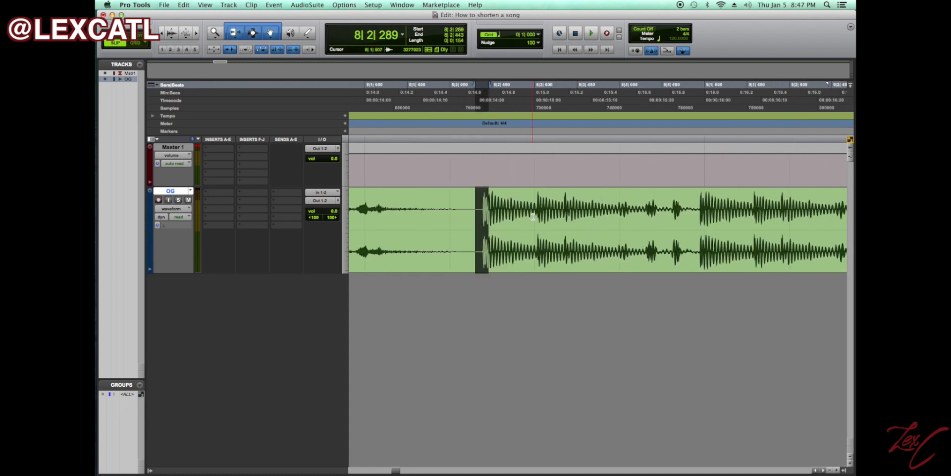
{"action": "left_click_drag", "start_coordinate": [480, 205], "coordinate": [561, 205]}
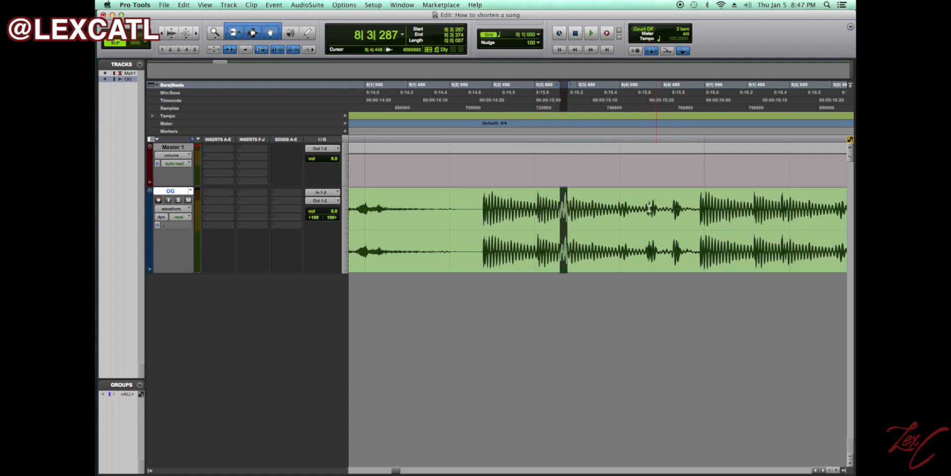
{"action": "left_click_drag", "start_coordinate": [644, 208], "coordinate": [677, 209]}
{"action": "left_click", "coordinate": [700, 199]}
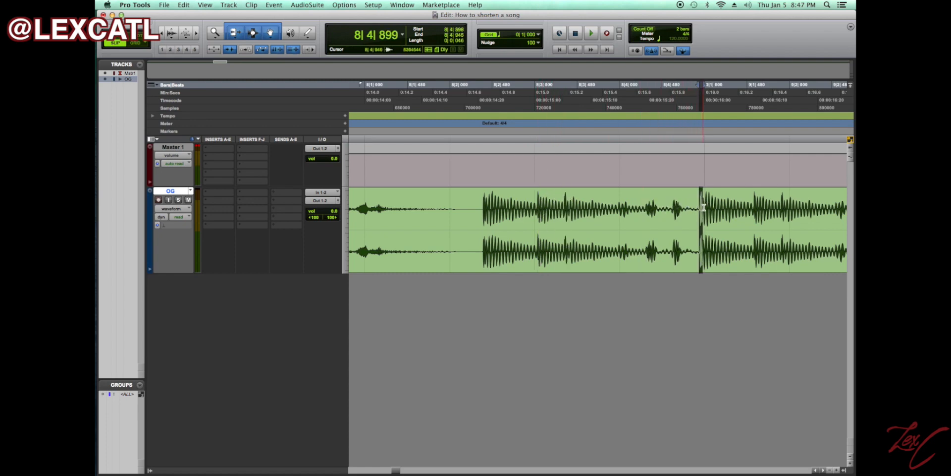
{"action": "left_click_drag", "start_coordinate": [748, 198], "coordinate": [751, 199]}
{"action": "scroll", "coordinate": [727, 217], "scroll_direction": "right", "scroll_amount": 3}
{"action": "scroll", "coordinate": [728, 217], "scroll_direction": "right", "scroll_amount": 2}
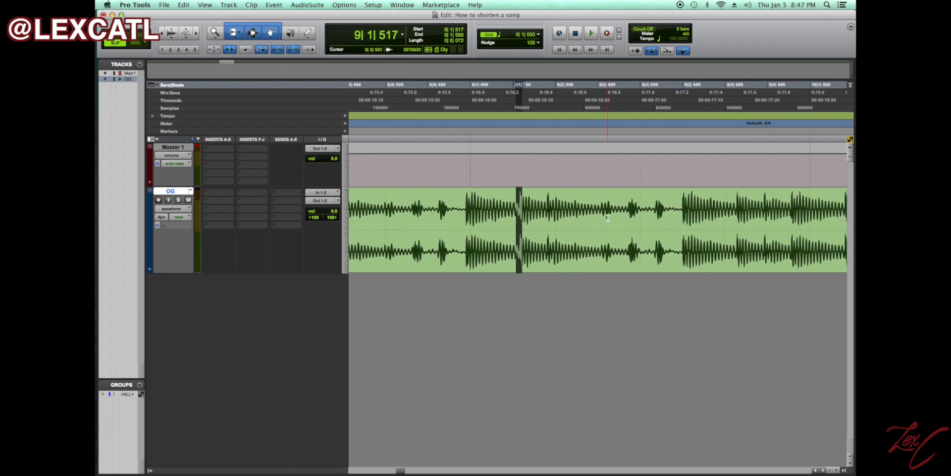
Highlight the next beats in the waveform across bar 9, from about 9|1|850 to 9|3|507.
{"action": "key", "text": "r"}
{"action": "left_click", "coordinate": [570, 201]}
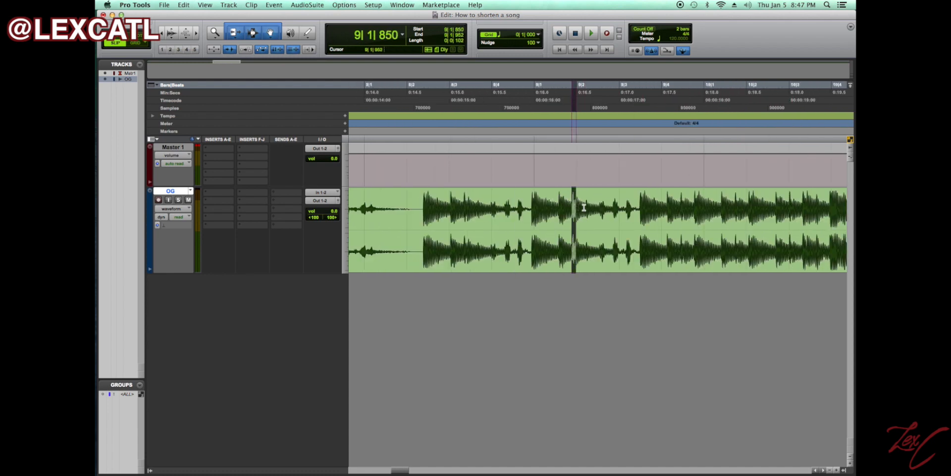
{"action": "left_click_drag", "start_coordinate": [586, 203], "coordinate": [643, 198]}
{"action": "left_click", "coordinate": [601, 201]}
{"action": "left_click", "coordinate": [625, 202]}
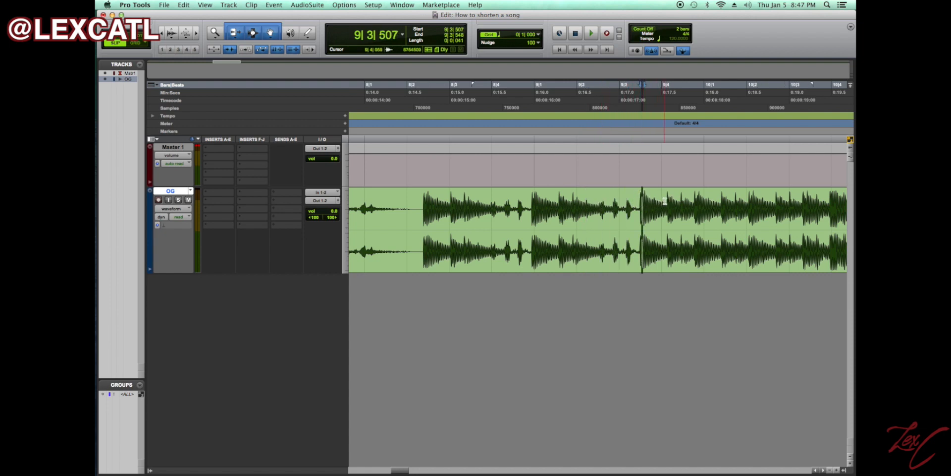
Continue counting the beats along the waveform past 10|2|955 to about 11|2|463.
{"action": "left_click", "coordinate": [665, 201]}
{"action": "left_click_drag", "start_coordinate": [679, 203], "coordinate": [795, 202]}
{"action": "left_click", "coordinate": [694, 203]}
{"action": "left_click", "coordinate": [733, 202]}
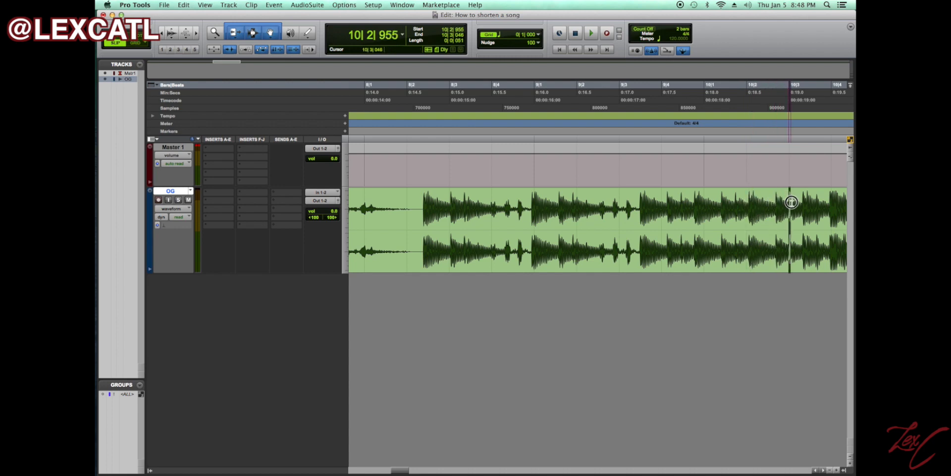
{"action": "scroll", "coordinate": [720, 214], "scroll_direction": "right", "scroll_amount": 5}
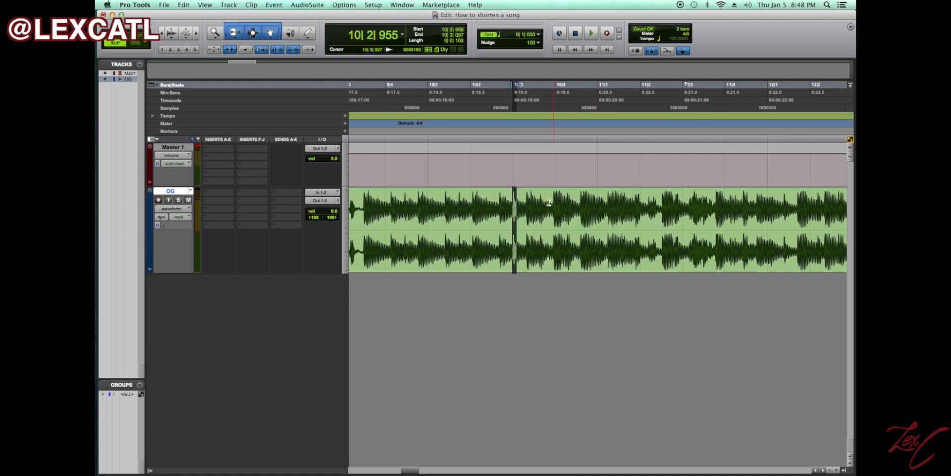
{"action": "left_click_drag", "start_coordinate": [525, 199], "coordinate": [664, 209]}
{"action": "left_click", "coordinate": [634, 200]}
{"action": "left_click", "coordinate": [636, 200]}
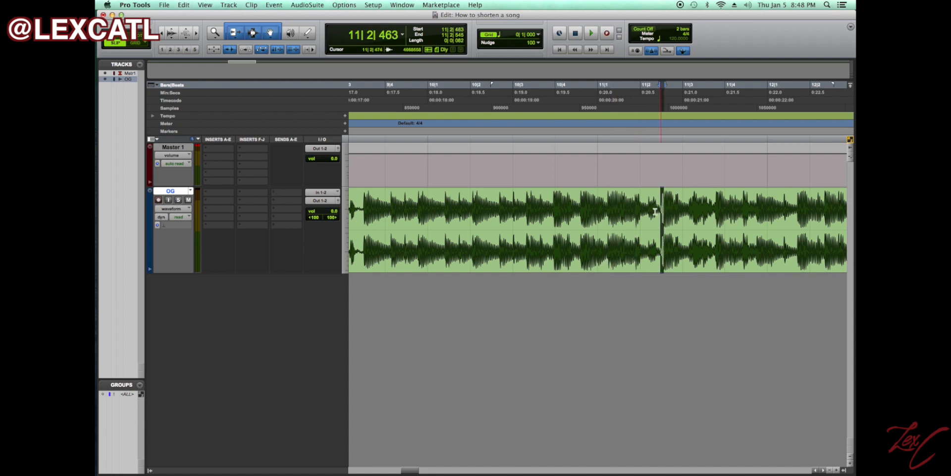
Select the whole song clip and place the edit cursor at 8|2|504, where the beat enters.
{"action": "key", "text": "r"}
{"action": "key", "text": "r"}
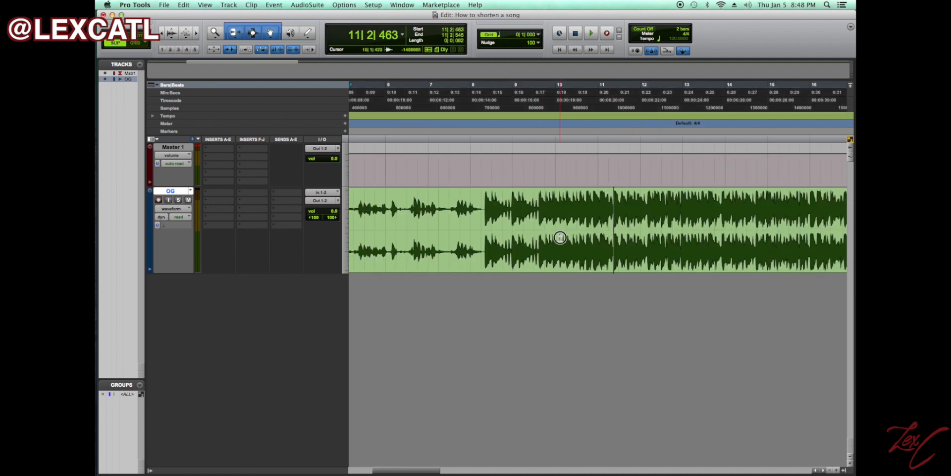
{"action": "left_click", "coordinate": [561, 240]}
{"action": "key", "text": "r"}
{"action": "key", "text": "r"}
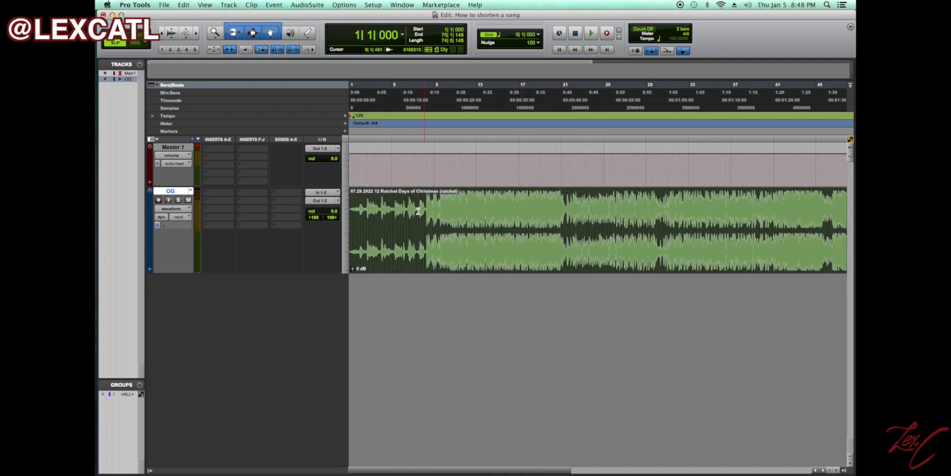
{"action": "left_click", "coordinate": [427, 197]}
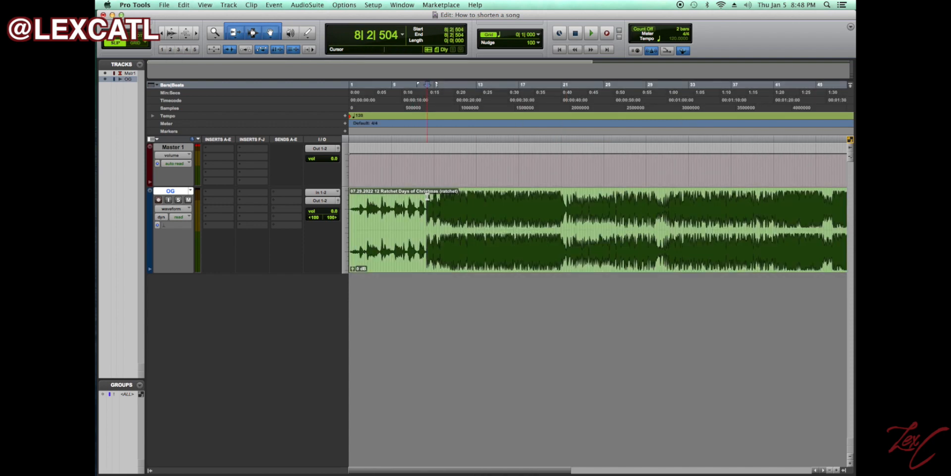
{"action": "key", "text": "t"}
{"action": "key", "text": "t"}
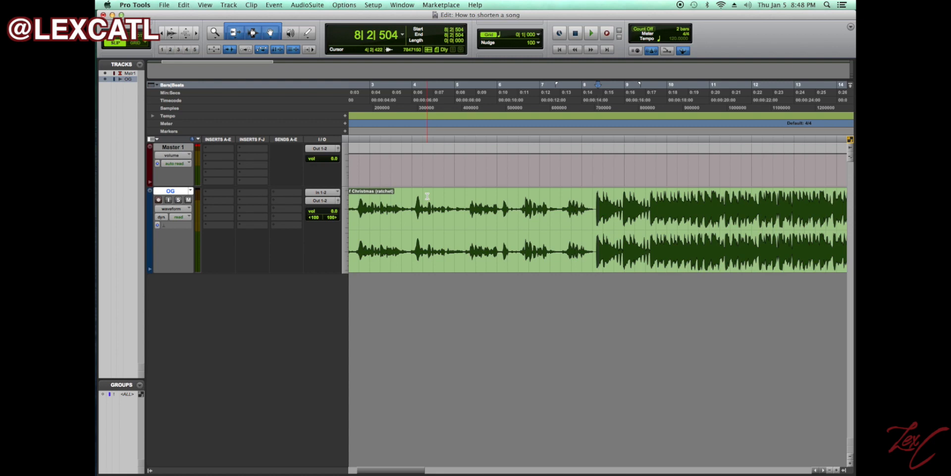
{"action": "key", "text": "r"}
{"action": "key", "text": "r"}
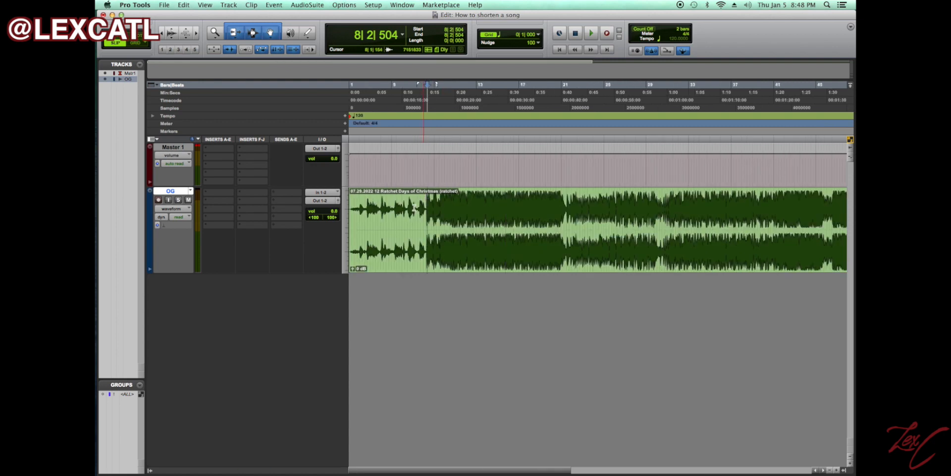
Highlight the transition from 7|4|622 to 8|3|036, place the edit cursor at 8|2|177, and select the whole song clip.
{"action": "left_click_drag", "start_coordinate": [423, 203], "coordinate": [429, 210]}
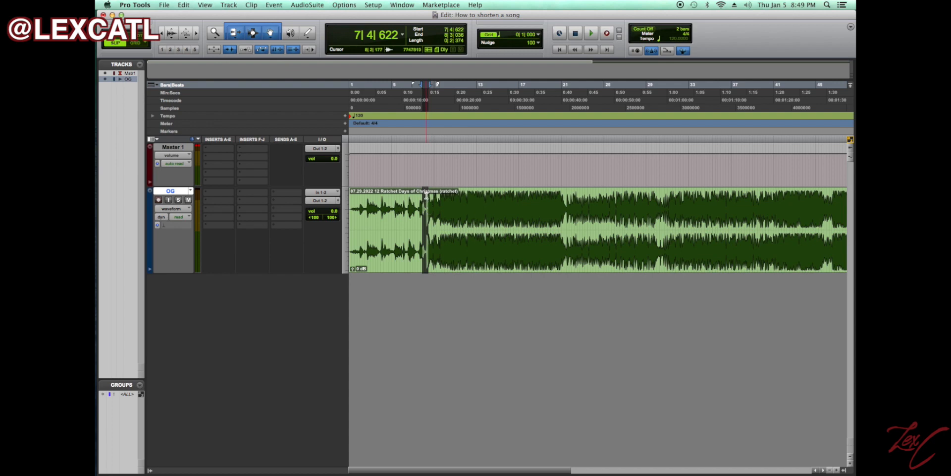
{"action": "left_click", "coordinate": [425, 195]}
{"action": "key", "text": "super+bracketleft"}
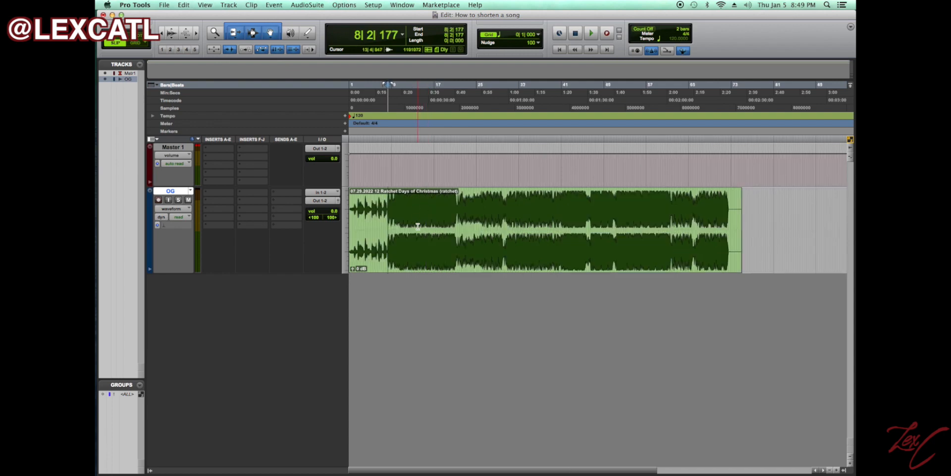
{"action": "double_click", "coordinate": [592, 246]}
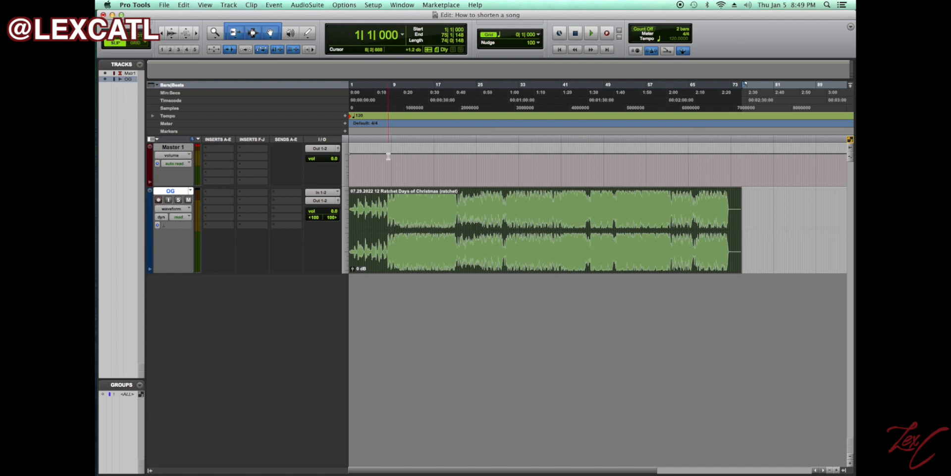
Place the edit cursor at 8|2|668 and inspect the waveform where the intro meets the beat.
{"action": "left_click", "coordinate": [388, 198]}
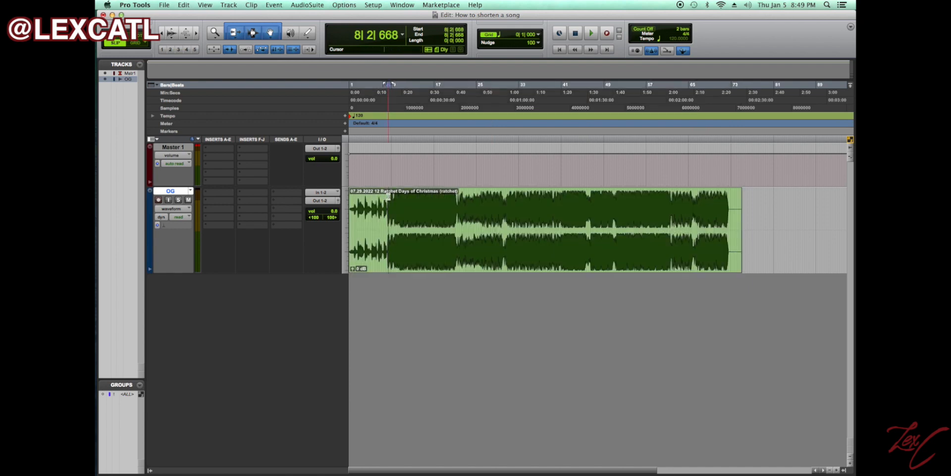
{"action": "key", "text": "t"}
{"action": "key", "text": "t"}
{"action": "key", "text": "t"}
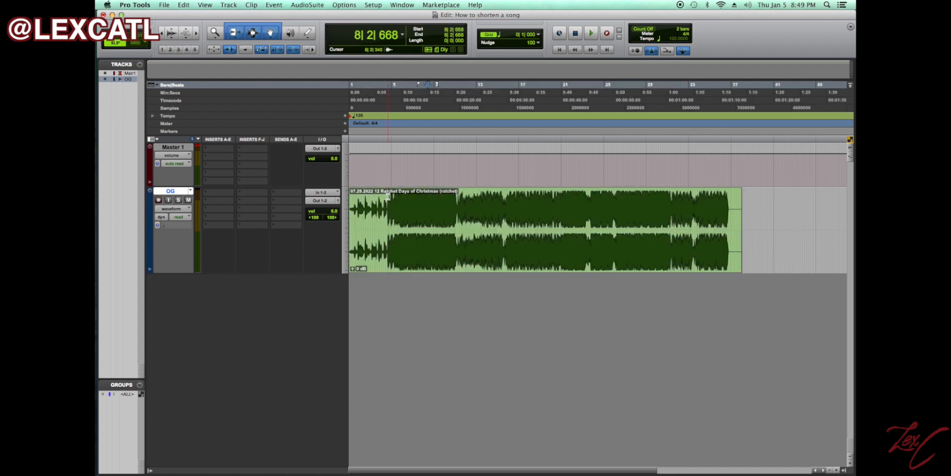
{"action": "key", "text": "r"}
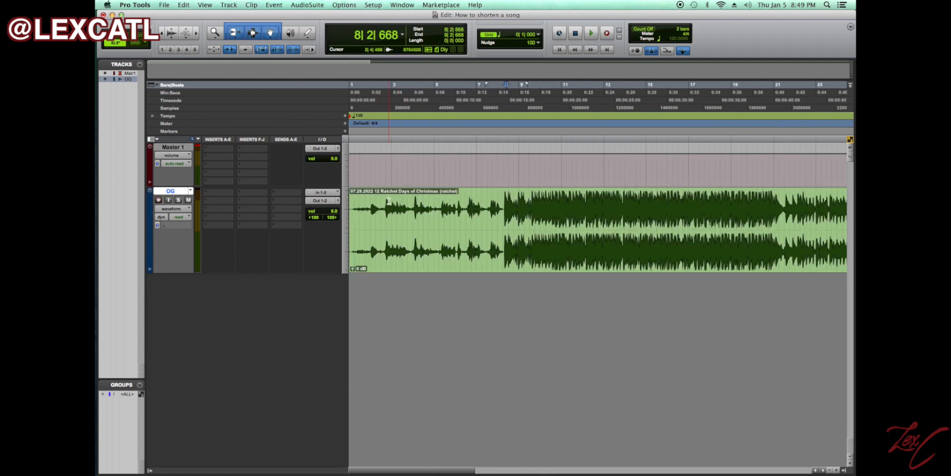
Locate the dip in the waveform near bar 21 and briefly audition the song from 21|3|251.
{"action": "scroll", "coordinate": [600, 237], "scroll_direction": "right", "scroll_amount": 10}
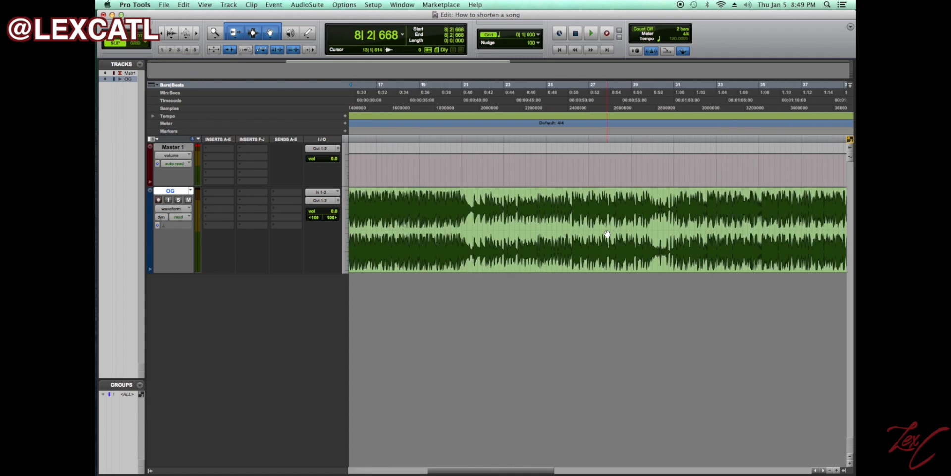
{"action": "left_click", "coordinate": [480, 219]}
{"action": "scroll", "coordinate": [471, 222], "scroll_direction": "left", "scroll_amount": 4}
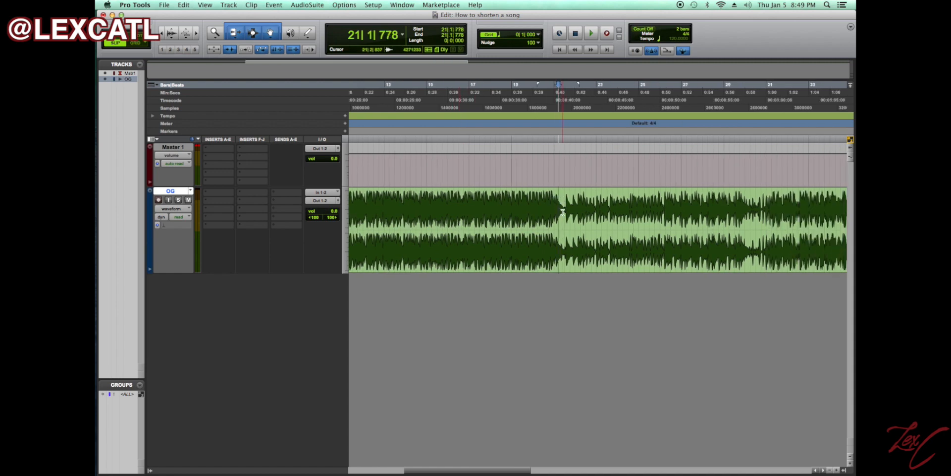
{"action": "left_click", "coordinate": [567, 202]}
{"action": "key", "text": "space"}
{"action": "key", "text": "space"}
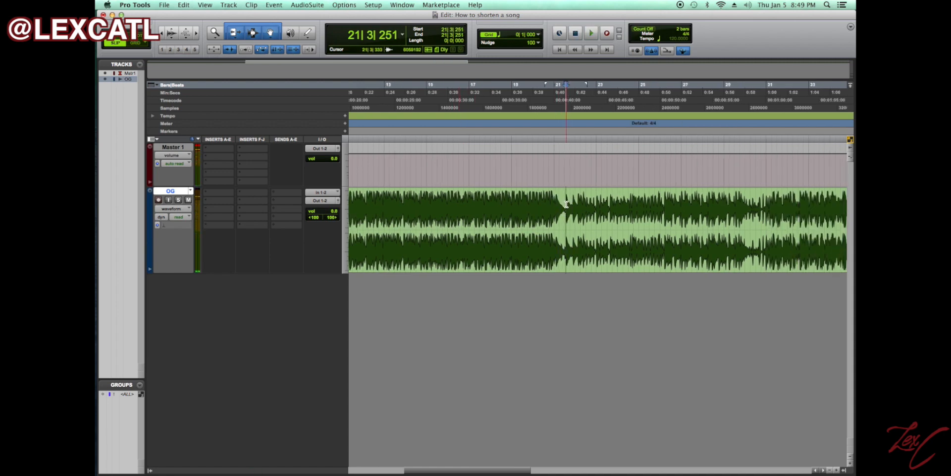
Audition the transition around bar 21 from 21|2|719 and again from 20|3|015.
{"action": "key", "text": "super+bracketright"}
{"action": "key", "text": "super+bracketright"}
{"action": "left_click", "coordinate": [588, 207]}
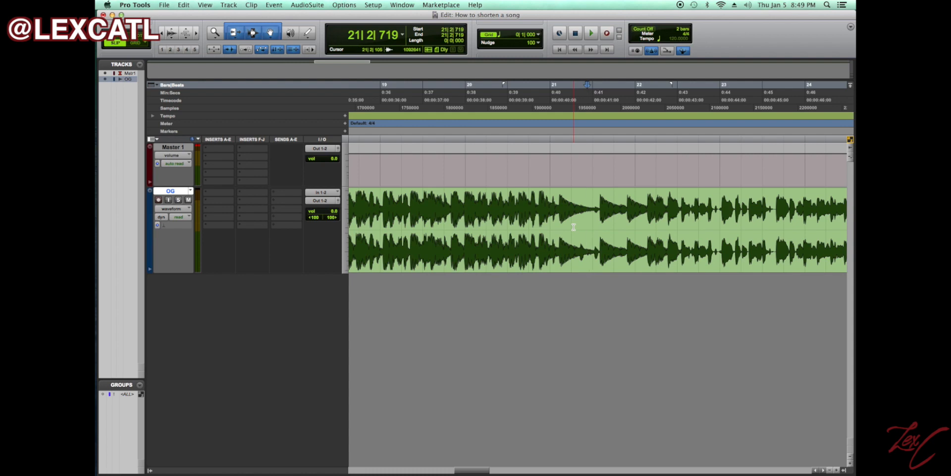
{"action": "key", "text": "space"}
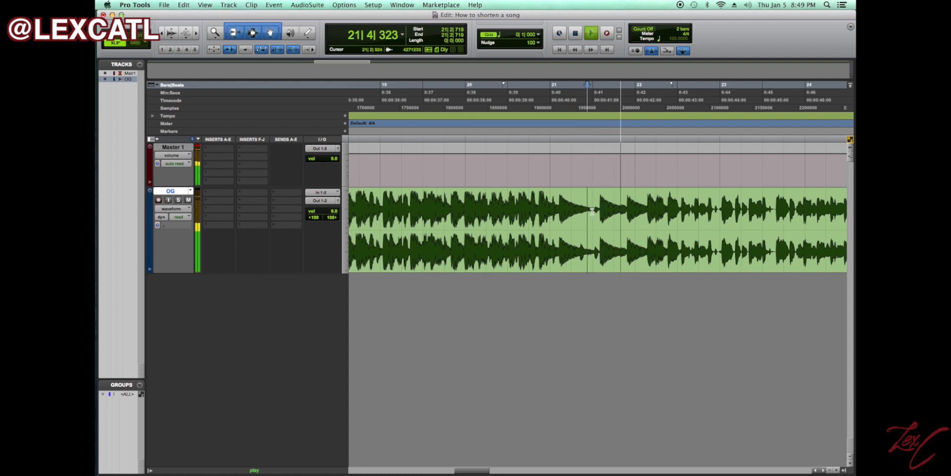
{"action": "left_click", "coordinate": [509, 207]}
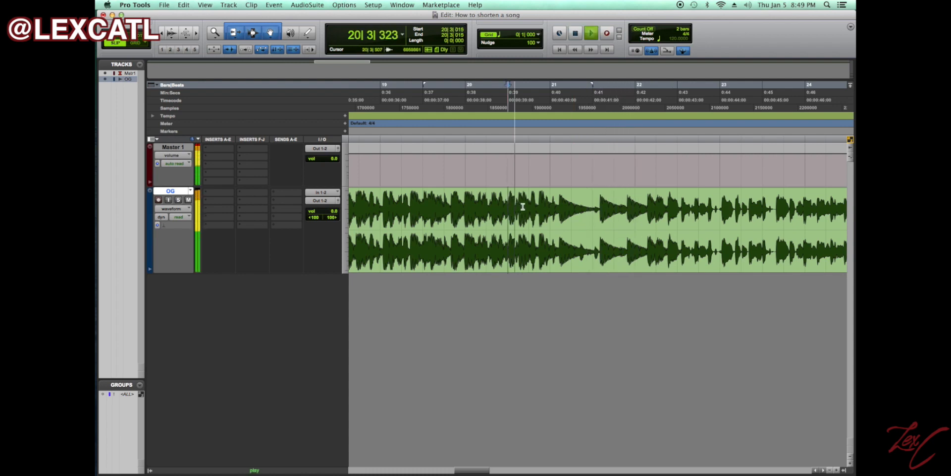
Split the song clip on the OG track at 21|1|443, where the beat drops out.
{"action": "left_click", "coordinate": [555, 206]}
{"action": "key", "text": "super+v"}
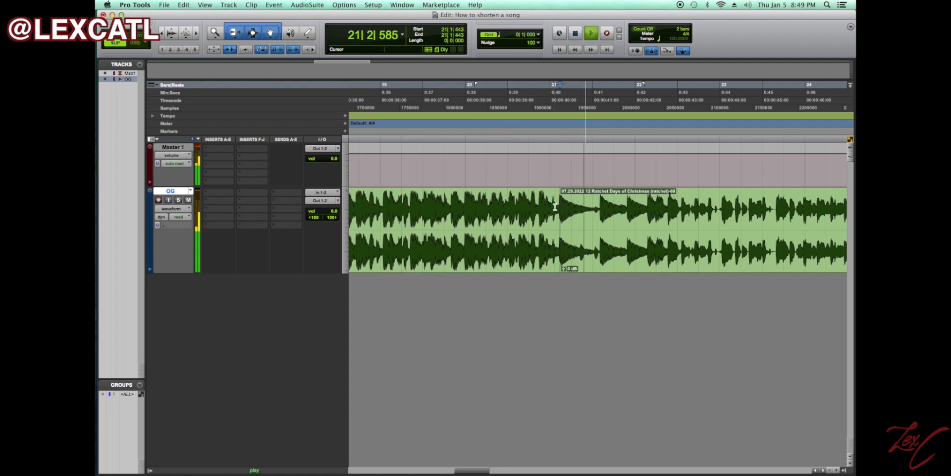
{"action": "key", "text": "super+bracketleft"}
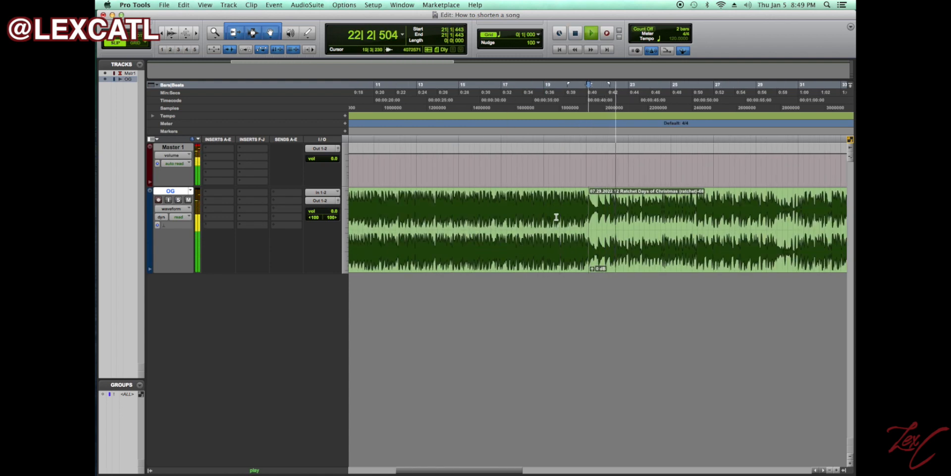
Split the OG song at 22|2|547, where the breakdown ends, and select the short clip between the two cuts.
{"action": "key", "text": "space"}
{"action": "key", "text": "space"}
{"action": "key", "text": "super+bracketright"}
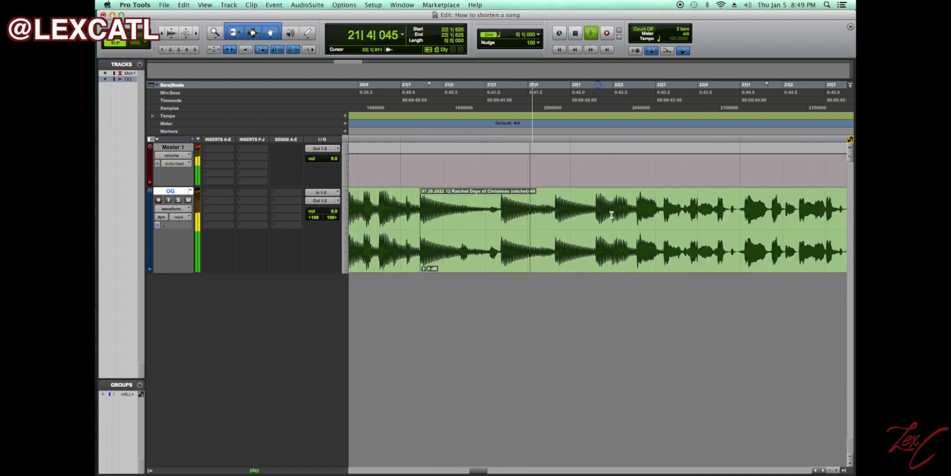
{"action": "left_click", "coordinate": [597, 229]}
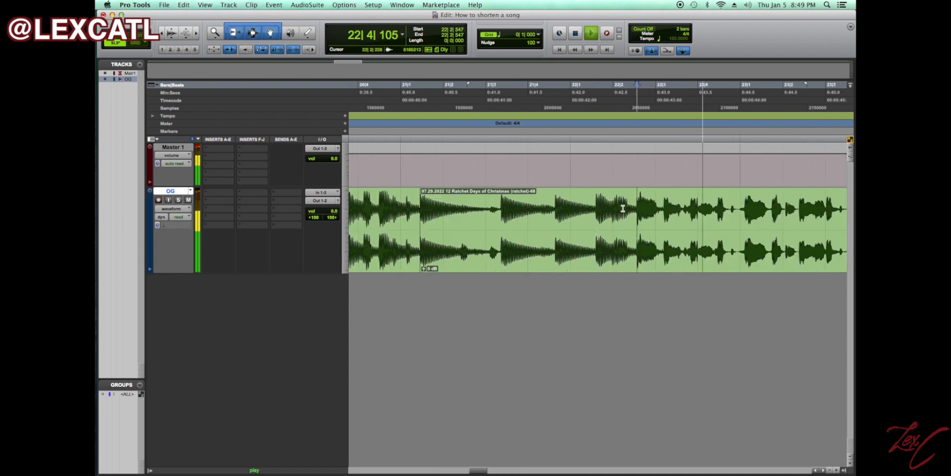
{"action": "key", "text": "super+e"}
{"action": "key", "text": "super+bracketleft"}
{"action": "key", "text": "super+bracketleft"}
{"action": "key", "text": "super+bracketleft"}
{"action": "key", "text": "space"}
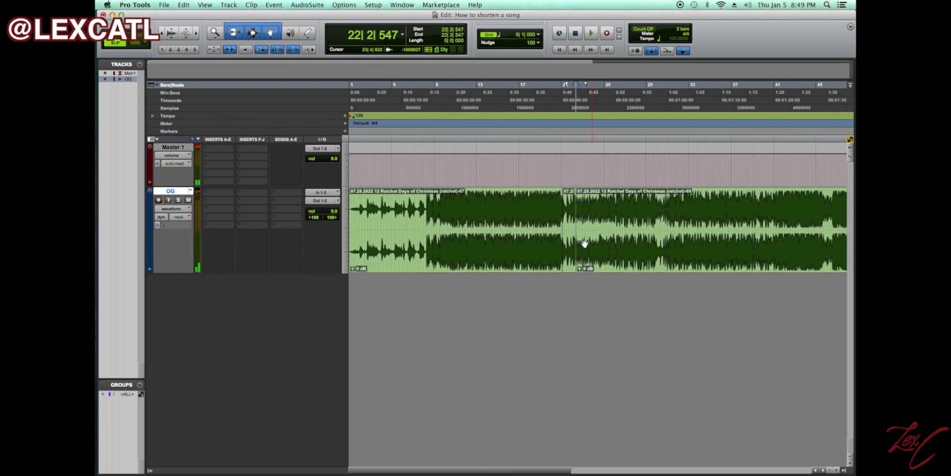
{"action": "left_click", "coordinate": [565, 251]}
Audition the transition around bar 31 and split the OG song at 31|2|303.
{"action": "scroll", "coordinate": [603, 242], "scroll_direction": "right", "scroll_amount": 10}
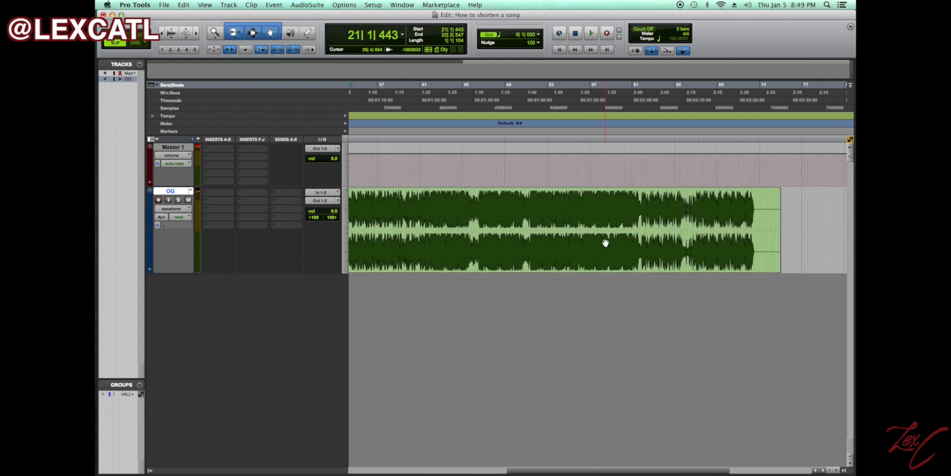
{"action": "scroll", "coordinate": [603, 243], "scroll_direction": "left", "scroll_amount": 1}
{"action": "scroll", "coordinate": [474, 219], "scroll_direction": "left", "scroll_amount": 3}
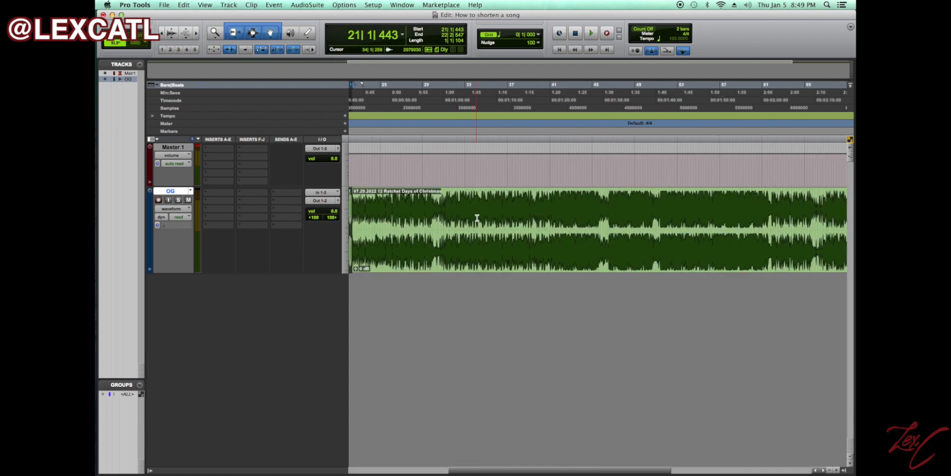
{"action": "left_click", "coordinate": [441, 198]}
{"action": "key", "text": "space"}
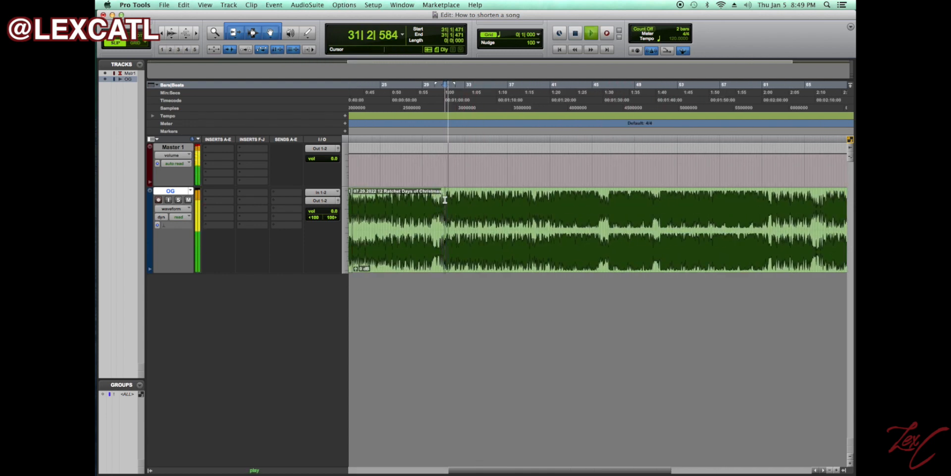
{"action": "key", "text": "super+bracketright"}
{"action": "key", "text": "super+bracketright"}
{"action": "key", "text": "super+bracketright"}
{"action": "key", "text": "super+bracketright"}
{"action": "key", "text": "space"}
{"action": "left_click", "coordinate": [632, 209]}
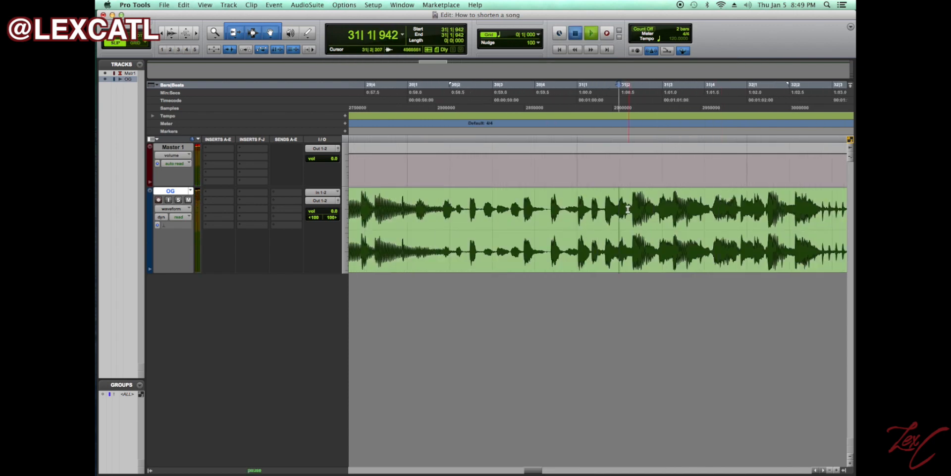
{"action": "key", "text": "space"}
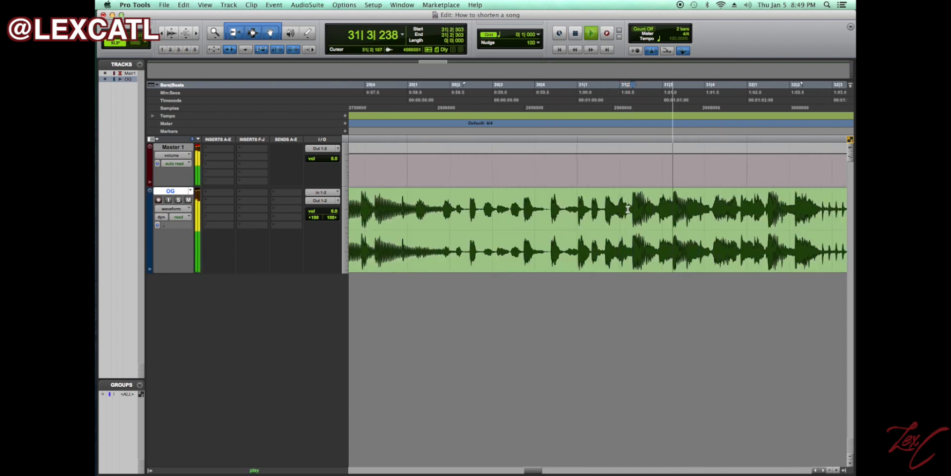
{"action": "key", "text": "super+e"}
Audition the lead-in to the bar 31 cut from 31|1|225, select the clip after the cut, and place the cursor at 31|1|061.
{"action": "key", "text": "space"}
{"action": "left_click", "coordinate": [587, 200]}
{"action": "key", "text": "space"}
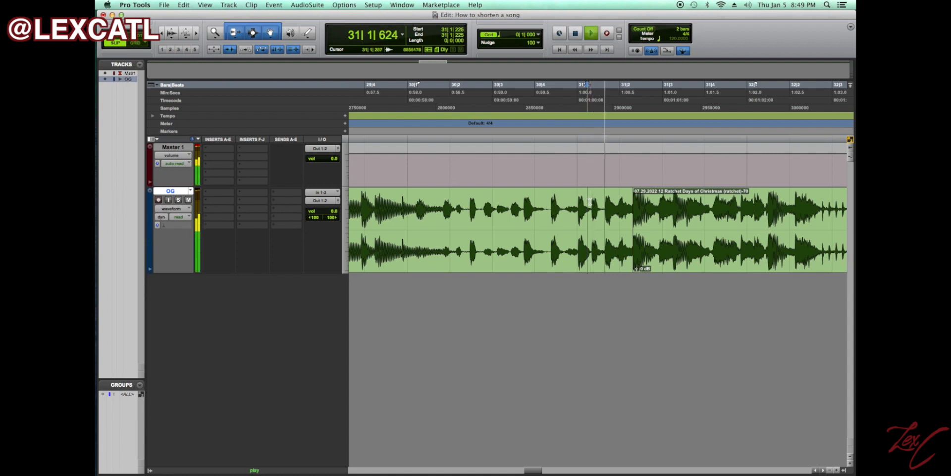
{"action": "key", "text": "space"}
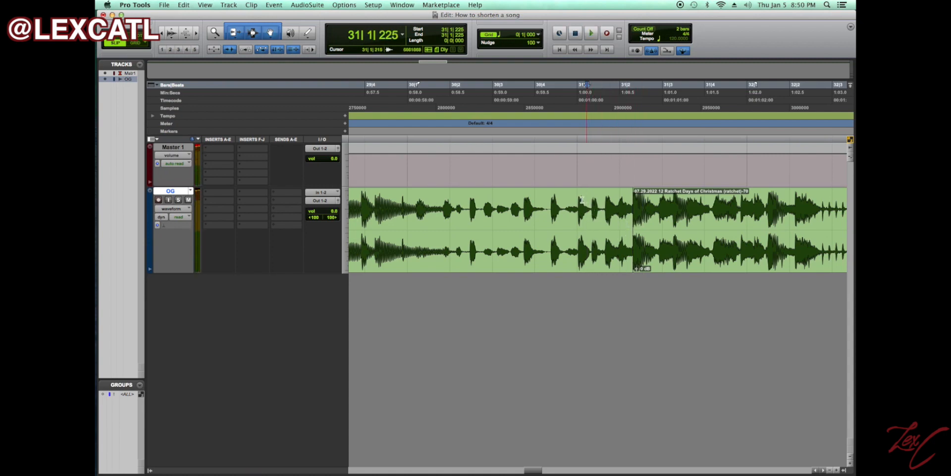
{"action": "left_click", "coordinate": [655, 257]}
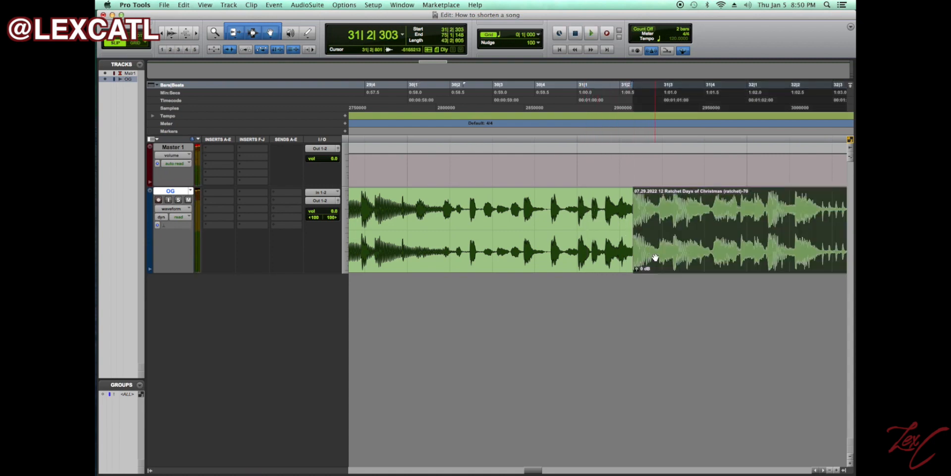
{"action": "left_click", "coordinate": [579, 205]}
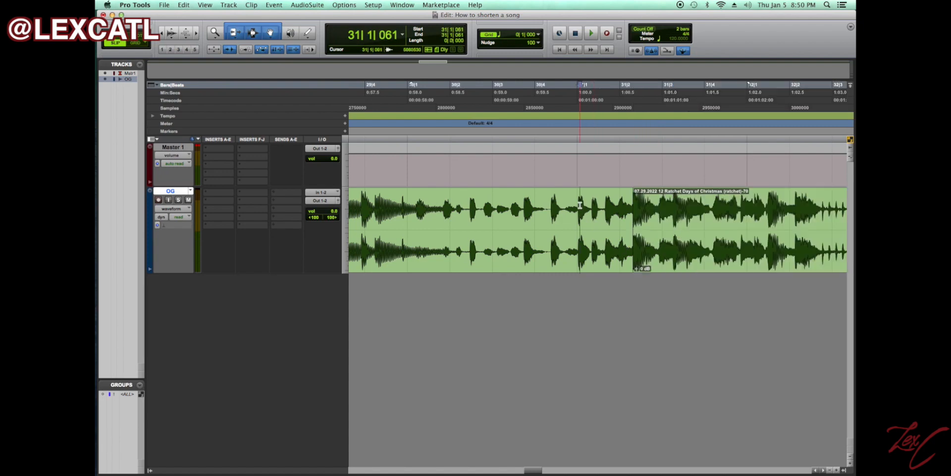
Inspect the waveform just before the bar 31 cut and audition it from 30|4|934.
{"action": "key", "text": "super+bracketleft"}
{"action": "key", "text": "super+bracketleft"}
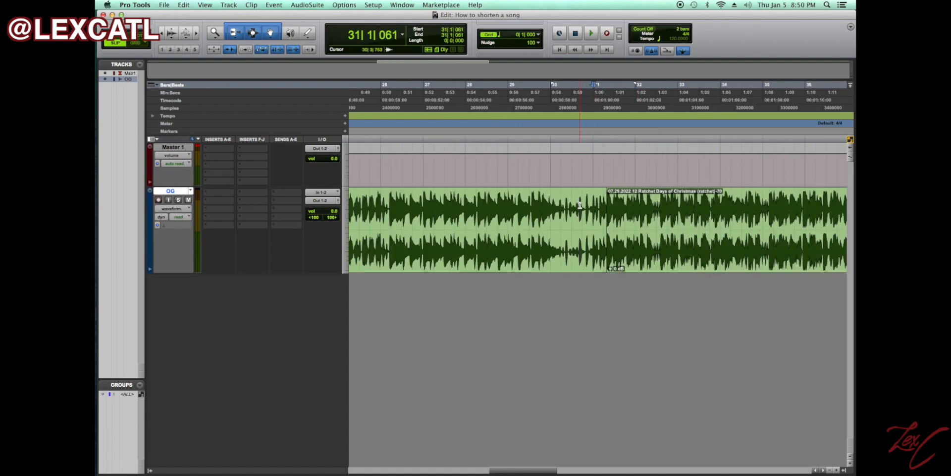
{"action": "key", "text": "super+bracketright"}
{"action": "key", "text": "super+bracketright"}
{"action": "key", "text": "super+bracketright"}
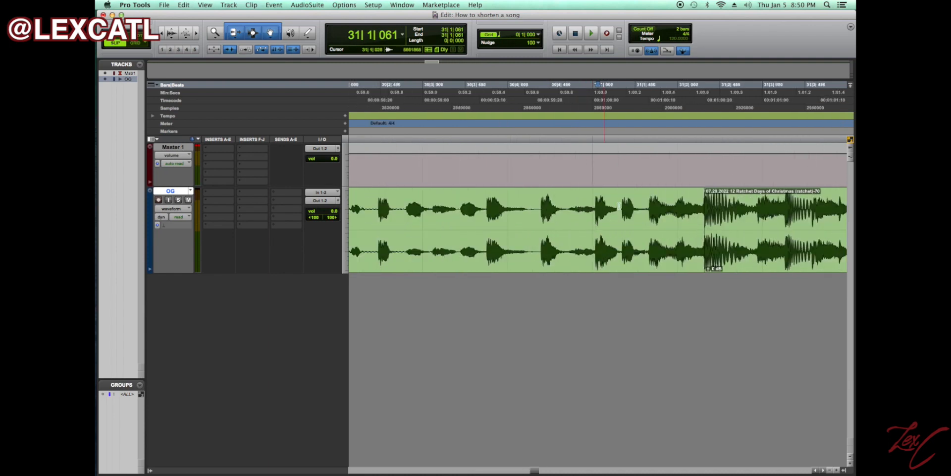
{"action": "left_click", "coordinate": [646, 206]}
{"action": "left_click", "coordinate": [590, 206]}
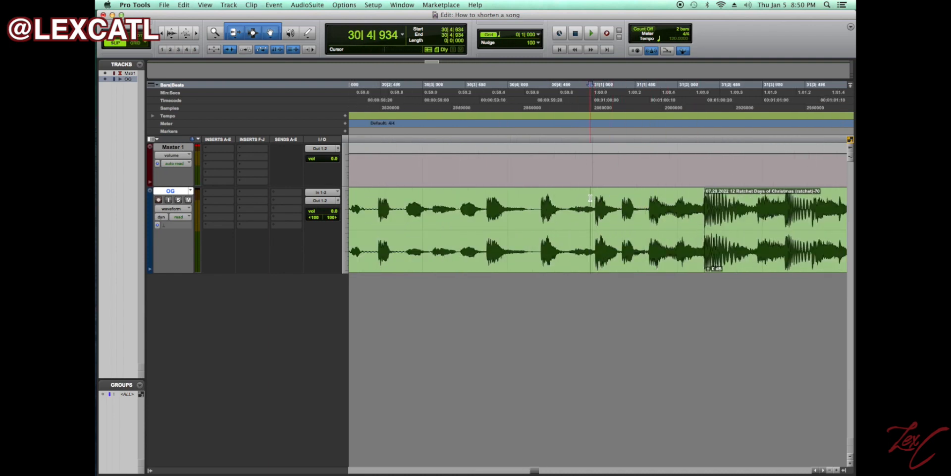
{"action": "key", "text": "space"}
{"action": "key", "text": "space"}
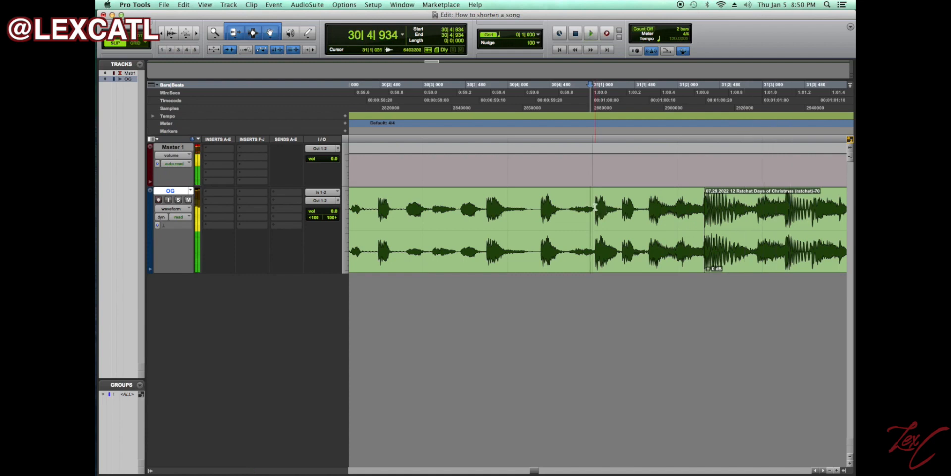
Highlight and audition the pickup from 31|1|548 to 31|2|172, and place the cursor at 31|1|031.
{"action": "left_click_drag", "start_coordinate": [641, 194], "coordinate": [692, 228]}
{"action": "key", "text": "space"}
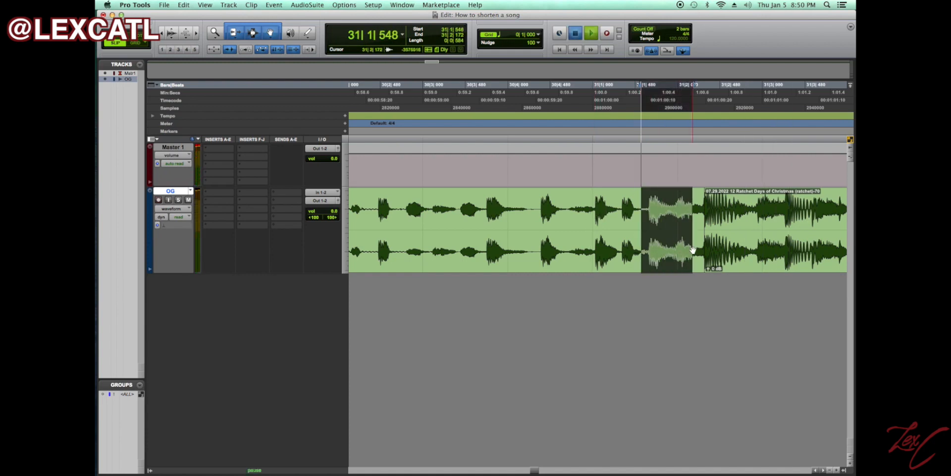
{"action": "key", "text": "space"}
{"action": "left_click", "coordinate": [596, 203]}
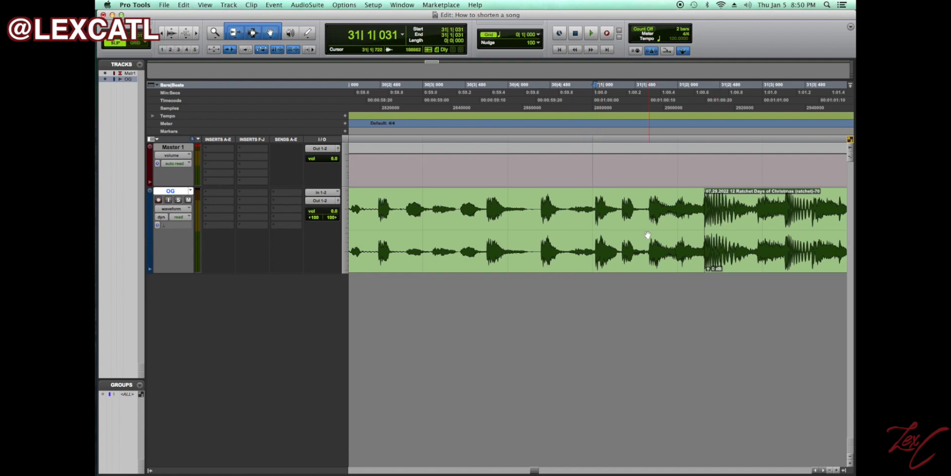
Audition the short breakdown clip from 21|1|443 and the clip starting at 31|2|303.
{"action": "key", "text": "super+bracketleft"}
{"action": "key", "text": "super+bracketleft"}
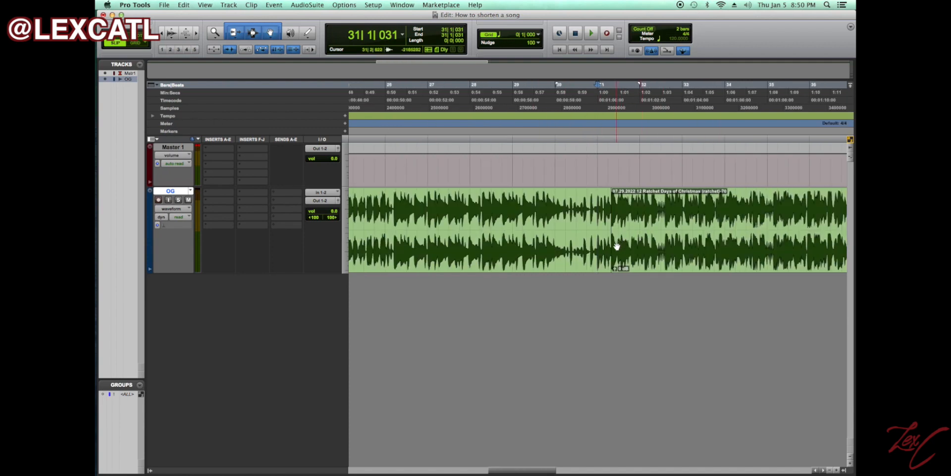
{"action": "key", "text": "super+bracketleft"}
{"action": "key", "text": "super+bracketleft"}
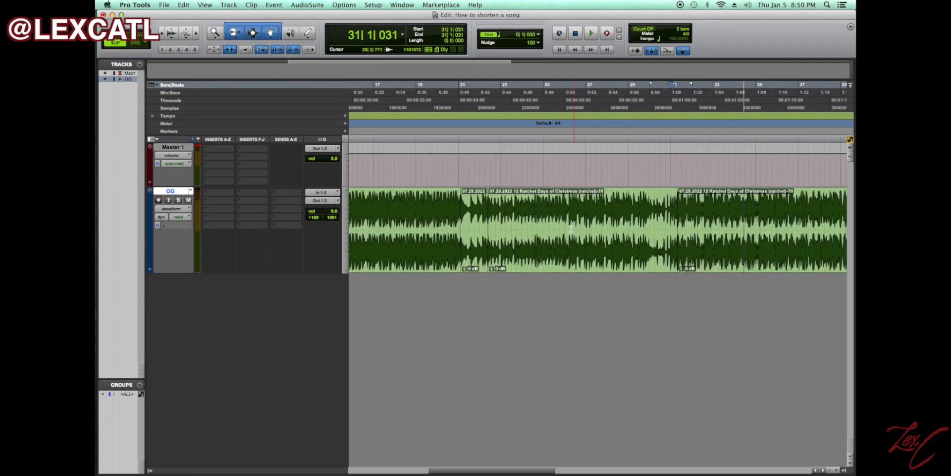
{"action": "left_click", "coordinate": [478, 255]}
{"action": "key", "text": "space"}
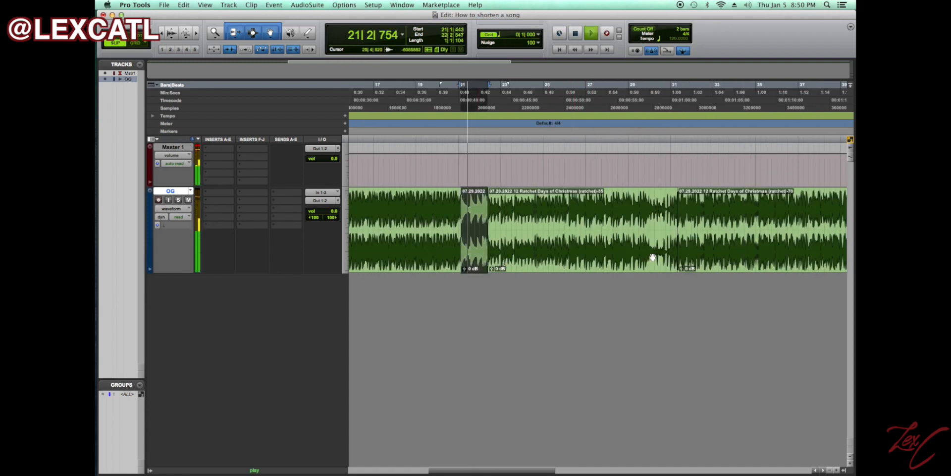
{"action": "left_click", "coordinate": [707, 260]}
{"action": "key", "text": "space"}
{"action": "key", "text": "space"}
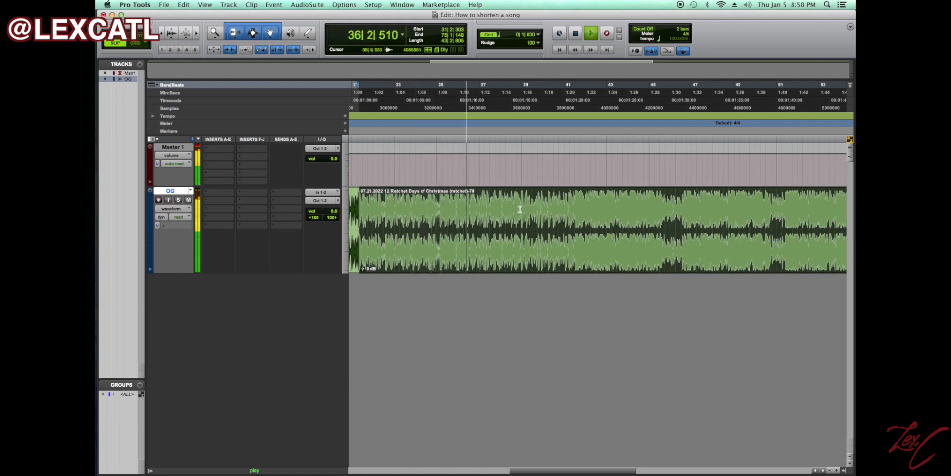
Locate the next beat transition near bar 35, split the OG song at 35|1|596, and stop playback.
{"action": "left_click", "coordinate": [430, 197]}
{"action": "key", "text": "super+bracketright"}
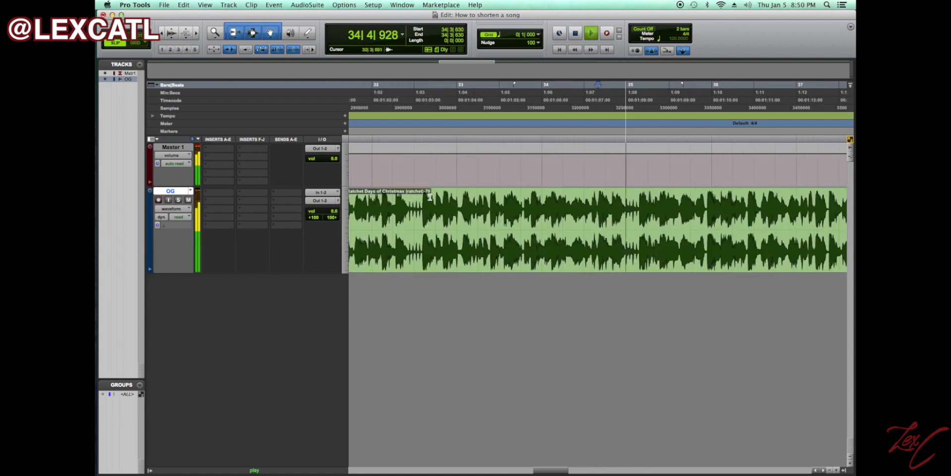
{"action": "left_click", "coordinate": [599, 213]}
{"action": "left_click", "coordinate": [633, 205]}
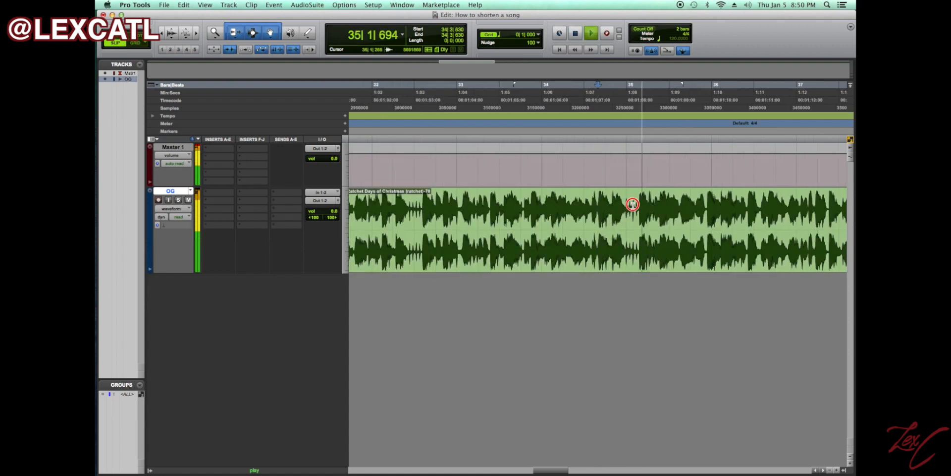
{"action": "key", "text": "super+e"}
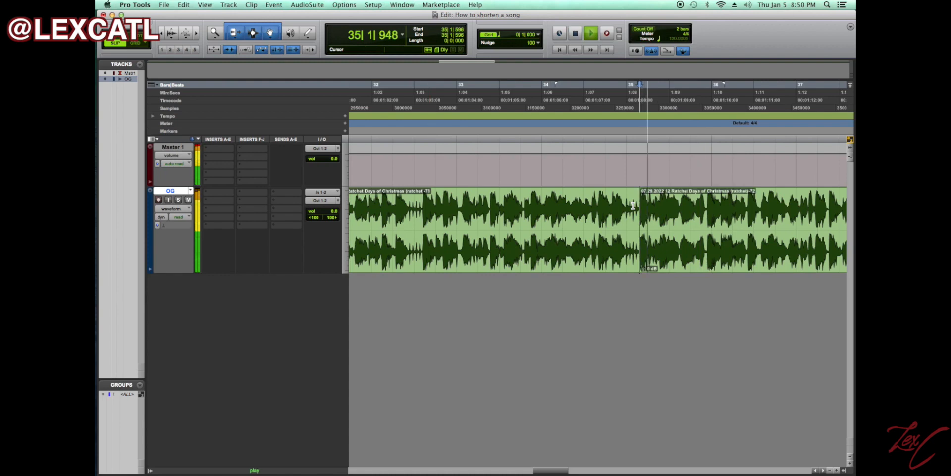
{"action": "key", "text": "space"}
Duplicate the OG track once, excluding the active playlist, alternate playlists and automation.
{"action": "right_click", "coordinate": [170, 191]}
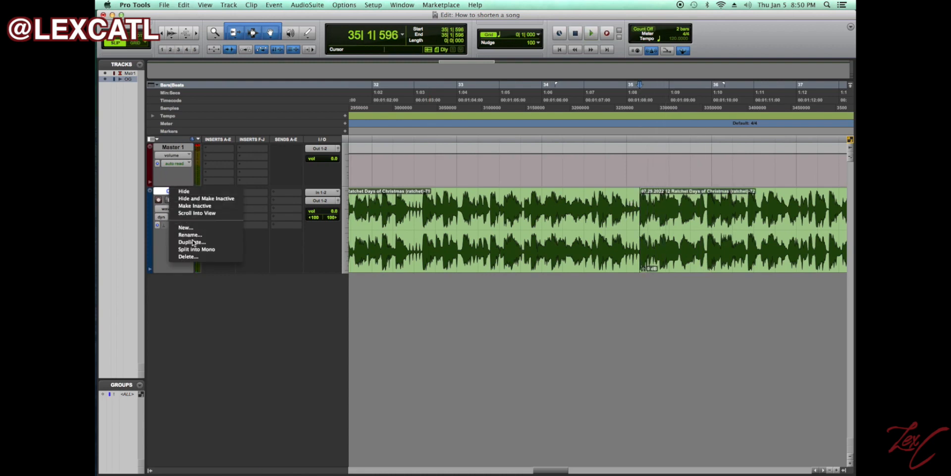
{"action": "left_click", "coordinate": [193, 241]}
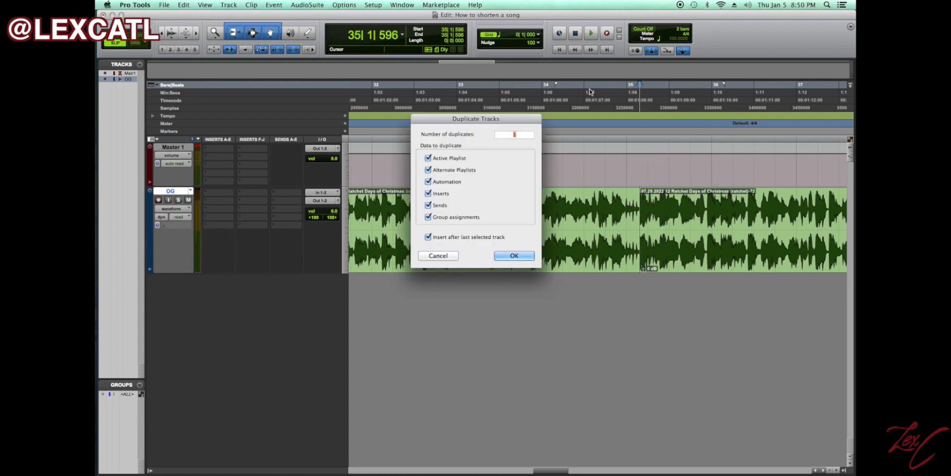
{"action": "left_click", "coordinate": [448, 157]}
{"action": "left_click", "coordinate": [452, 170]}
{"action": "left_click", "coordinate": [451, 182]}
{"action": "left_click", "coordinate": [509, 257]}
Copy the OG clip spanning 31|2|303 to 35|1|596 onto the OG.dup1 track at the same position, and mute that track.
{"action": "key", "text": "r"}
{"action": "key", "text": "r"}
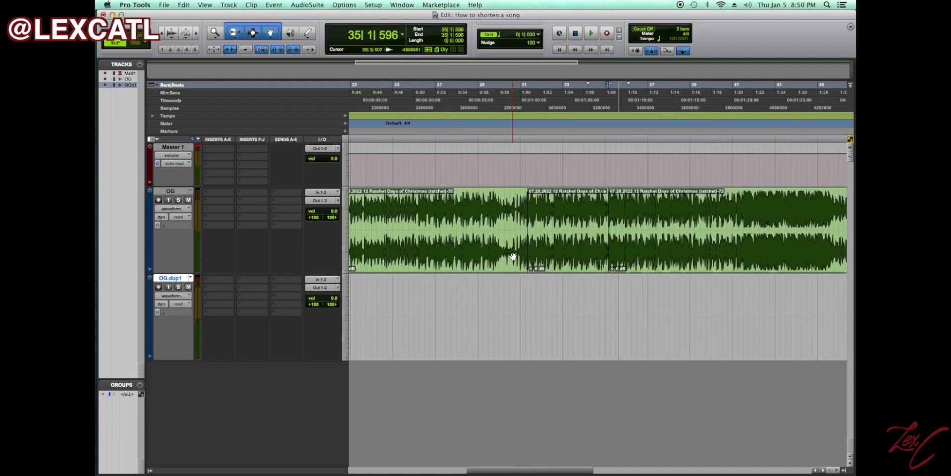
{"action": "left_click", "coordinate": [516, 256]}
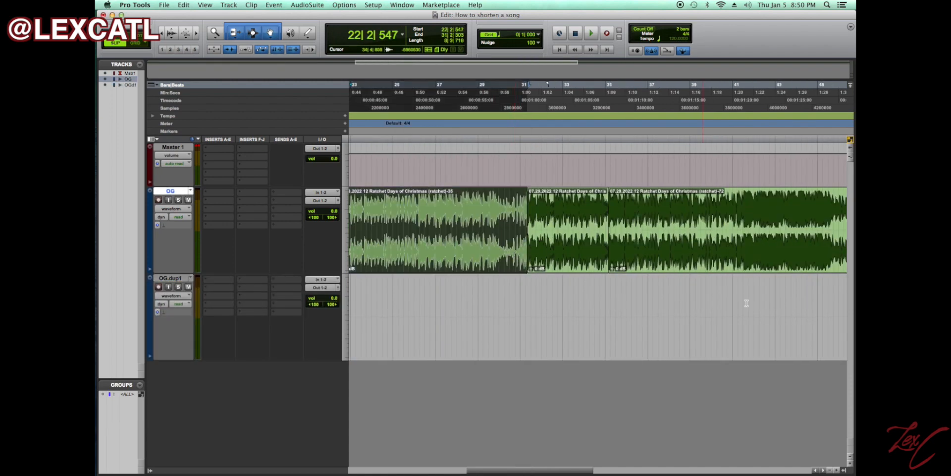
{"action": "left_click", "coordinate": [572, 265]}
{"action": "left_click_drag", "start_coordinate": [573, 271], "coordinate": [572, 305]}
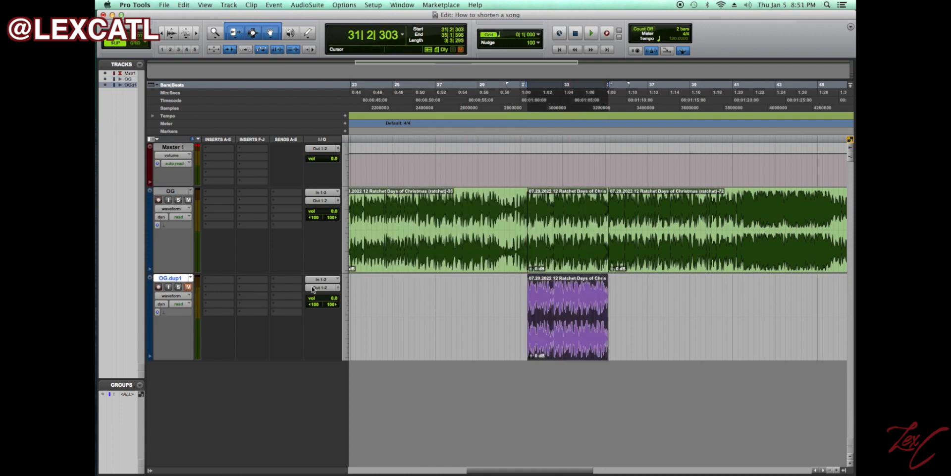
Copy the short breakdown clip at bar 21 from OG onto OG.dup1 at the same position, and deselect it.
{"action": "key", "text": "r"}
{"action": "key", "text": "r"}
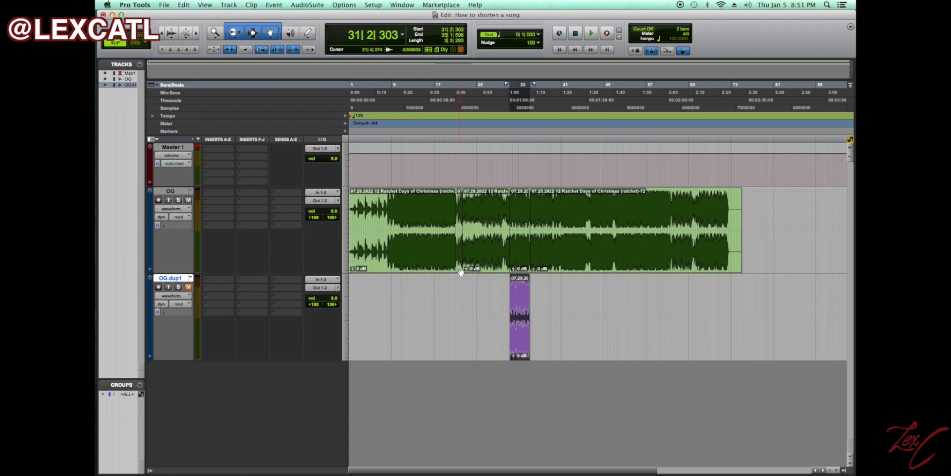
{"action": "left_click_drag", "start_coordinate": [460, 267], "coordinate": [461, 297]}
{"action": "left_click", "coordinate": [491, 282]}
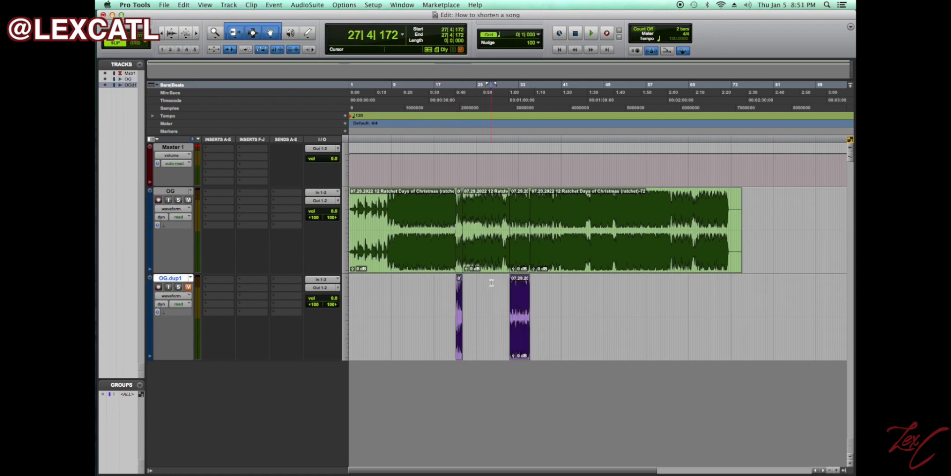
Play the OG song from bar 9 and audition its separated clips starting at bars 21 and 31.
{"action": "left_click", "coordinate": [395, 207]}
{"action": "key", "text": "space"}
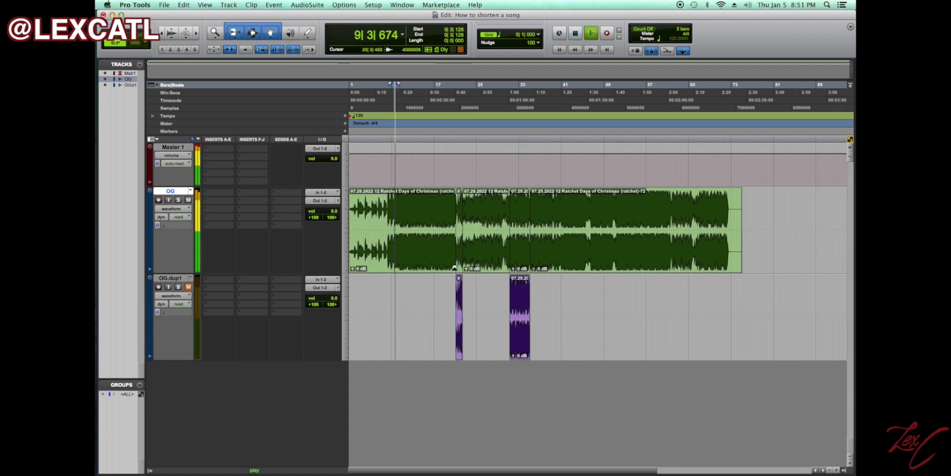
{"action": "left_click", "coordinate": [461, 265]}
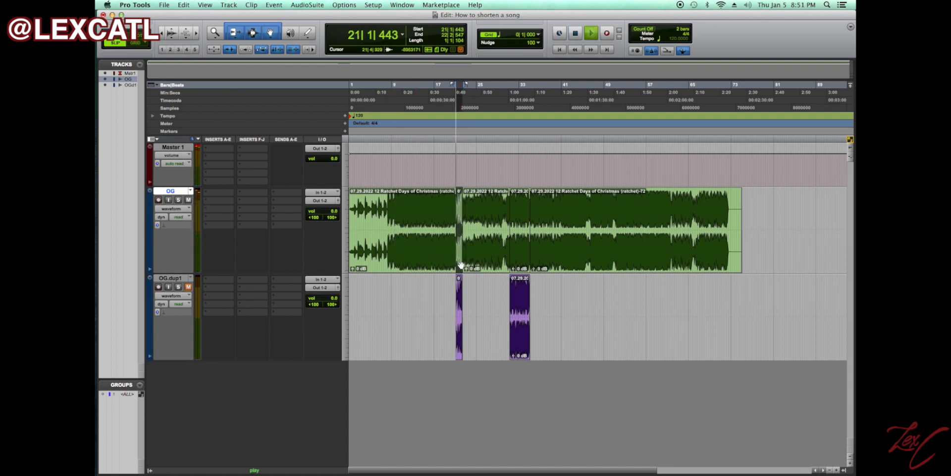
{"action": "left_click", "coordinate": [519, 260]}
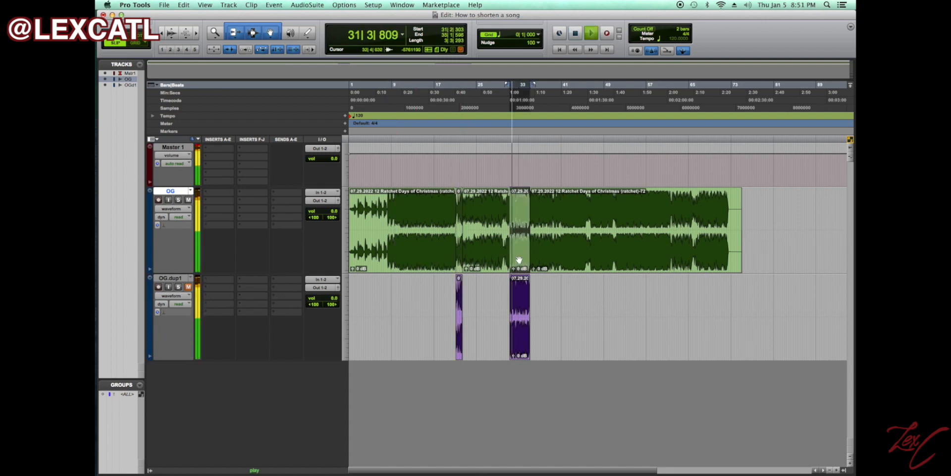
Locate the beat transition near the end of bar 61 and split the OG song at 61|4|830.
{"action": "left_click", "coordinate": [669, 200]}
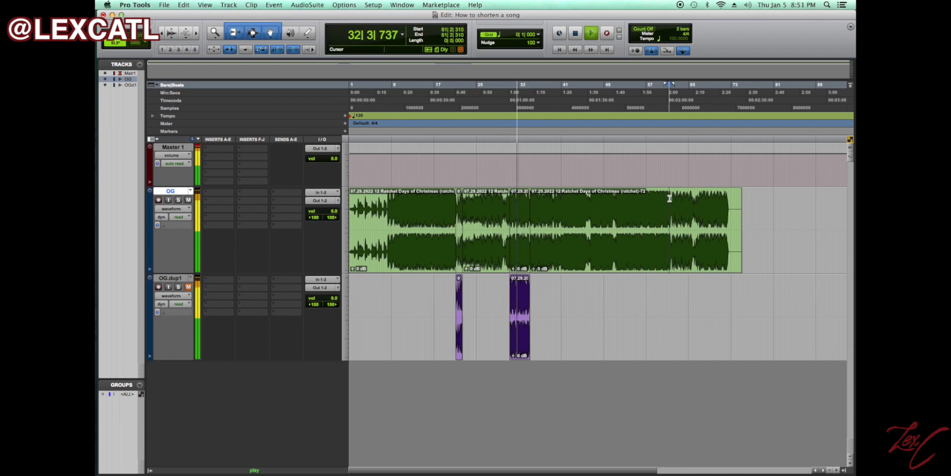
{"action": "key", "text": "t"}
{"action": "key", "text": "t"}
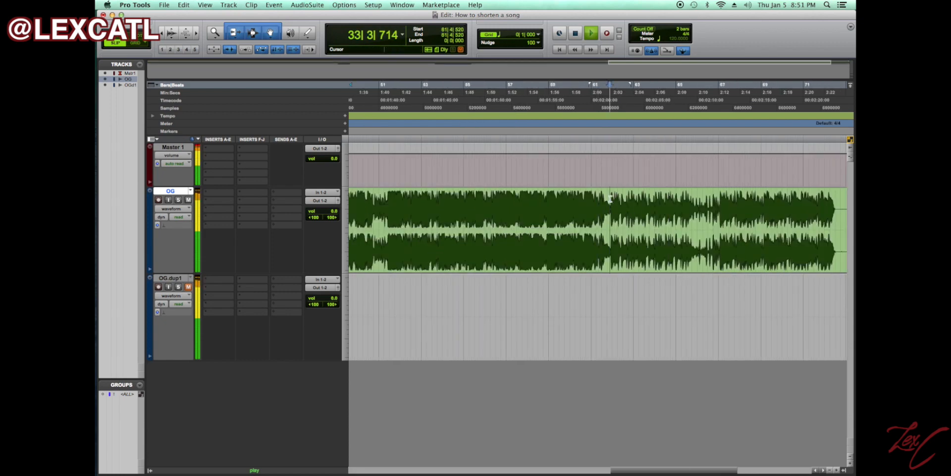
{"action": "key", "text": "space"}
{"action": "key", "text": "space"}
{"action": "key", "text": "Tab"}
{"action": "key", "text": "space"}
{"action": "key", "text": "space"}
{"action": "key", "text": "b"}
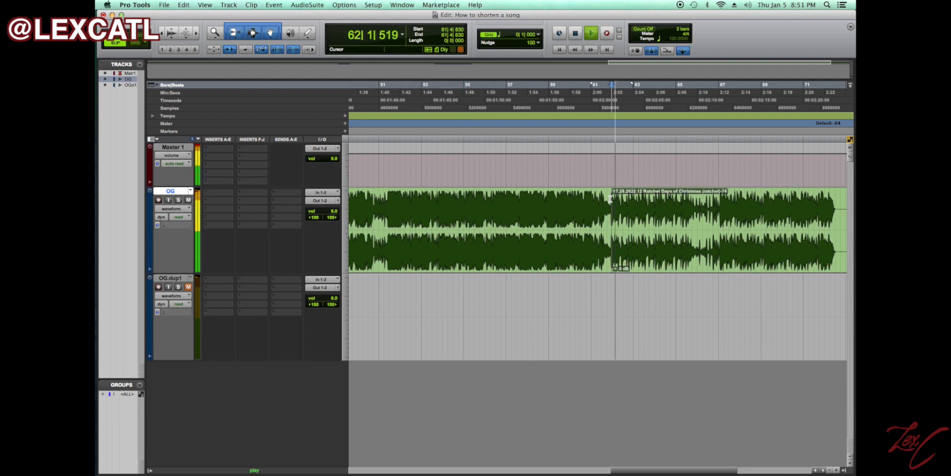
Audition the OG song around bars 64 to 67 to find where the next breakdown starts and ends.
{"action": "left_click", "coordinate": [718, 200]}
{"action": "key", "text": "space"}
{"action": "key", "text": "Tab"}
{"action": "key", "text": "space"}
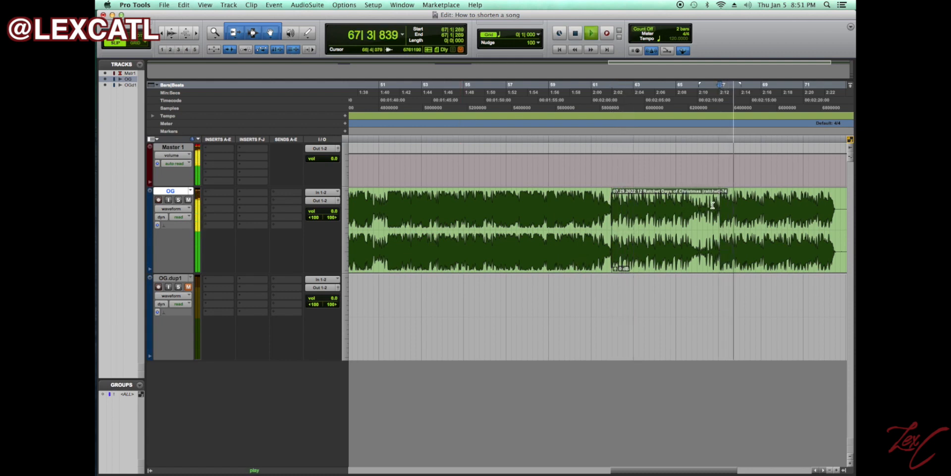
{"action": "key", "text": "space"}
{"action": "left_click", "coordinate": [679, 197]}
{"action": "key", "text": "space"}
{"action": "key", "text": "space"}
{"action": "left_click", "coordinate": [665, 210]}
{"action": "key", "text": "space"}
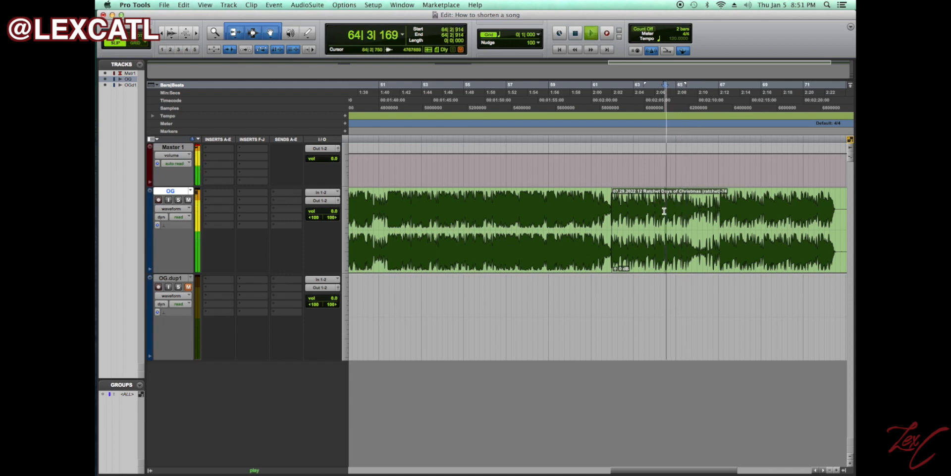
Examine the OG waveform between bars 63 and 66 up close and listen for the start of the breakdown.
{"action": "left_click", "coordinate": [685, 199]}
{"action": "key", "text": "t"}
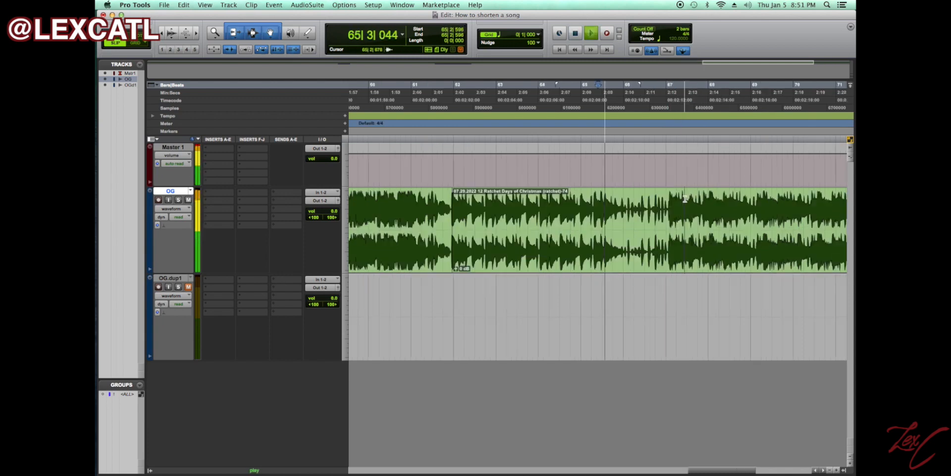
{"action": "left_click", "coordinate": [613, 204]}
{"action": "key", "text": "t"}
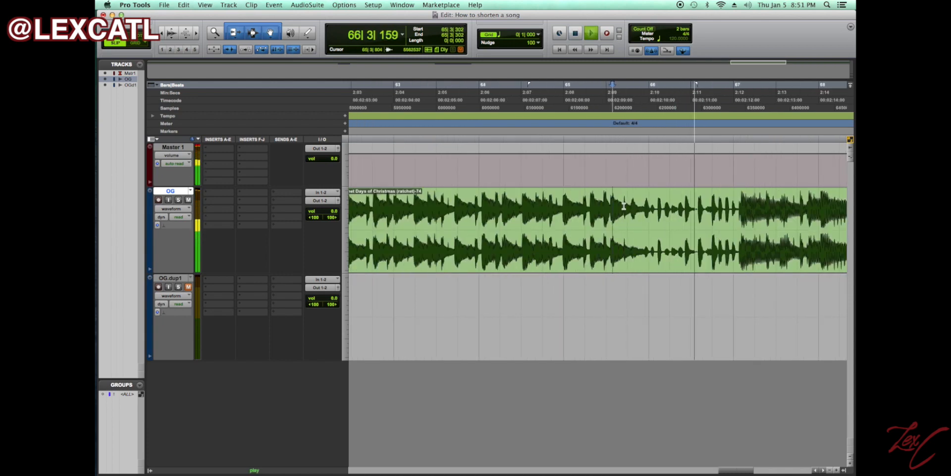
{"action": "key", "text": "space"}
{"action": "left_click", "coordinate": [522, 207]}
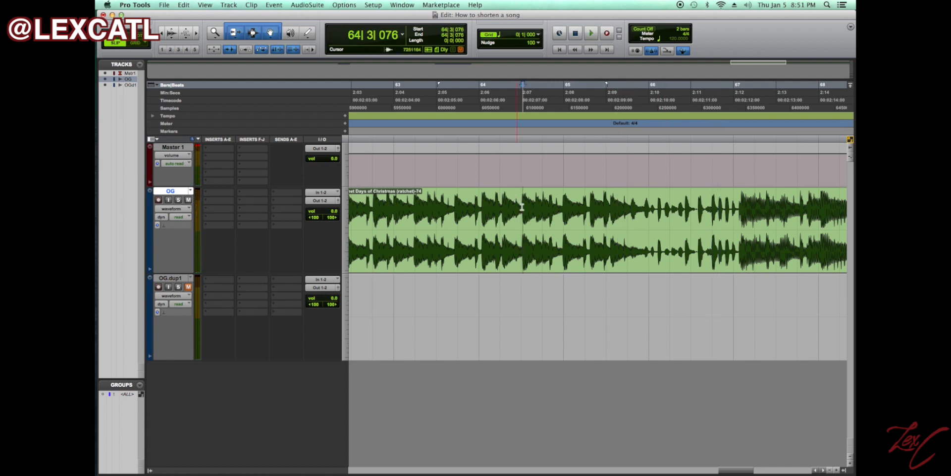
{"action": "key", "text": "space"}
{"action": "left_click", "coordinate": [460, 218]}
{"action": "key", "text": "b"}
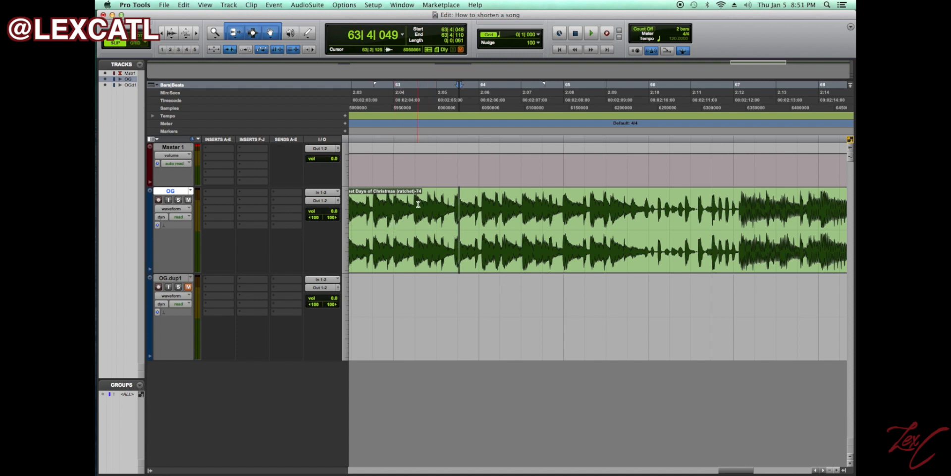
{"action": "left_click", "coordinate": [441, 198]}
{"action": "key", "text": "super+z"}
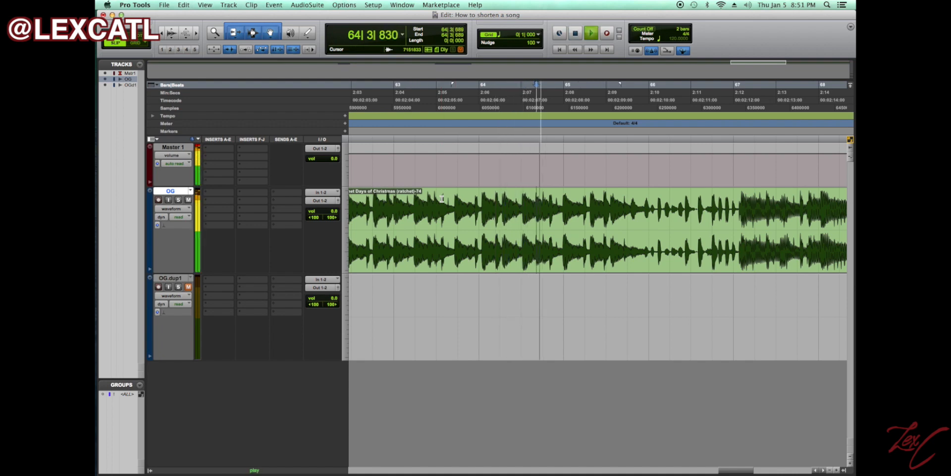
{"action": "key", "text": "space"}
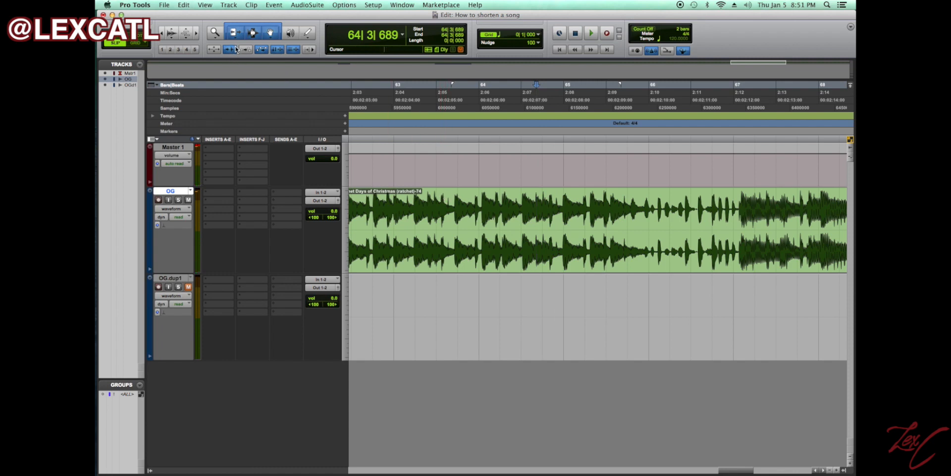
Locate the start of the short breakdown late in bar 65 and split the OG song at 65|4|179.
{"action": "left_click", "coordinate": [578, 201]}
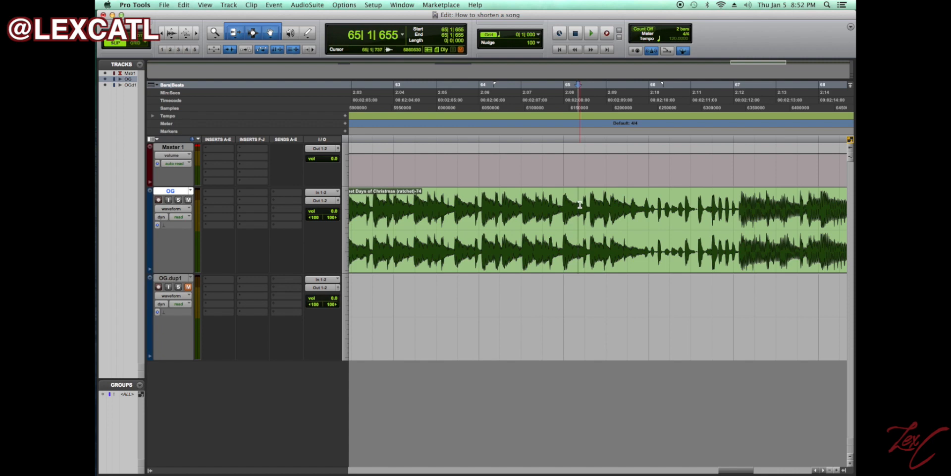
{"action": "key", "text": "space"}
{"action": "left_click", "coordinate": [621, 202]}
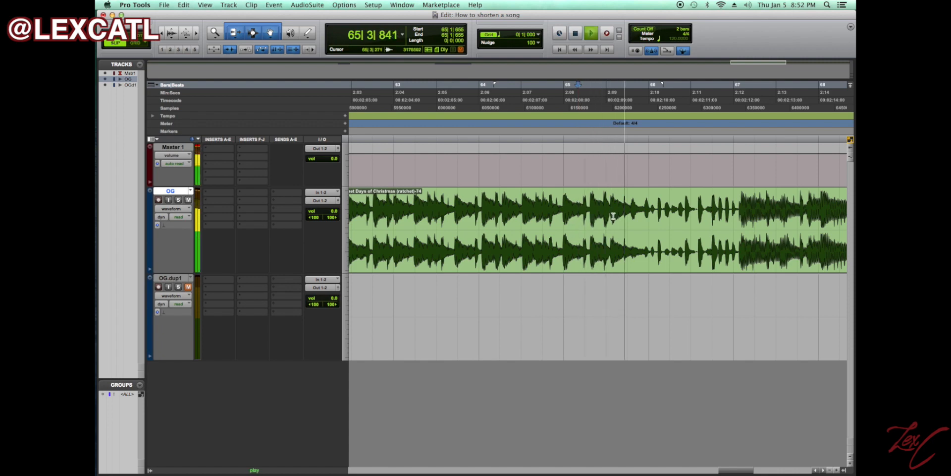
{"action": "key", "text": "space"}
{"action": "key", "text": "Tab"}
{"action": "key", "text": "space"}
{"action": "key", "text": "space"}
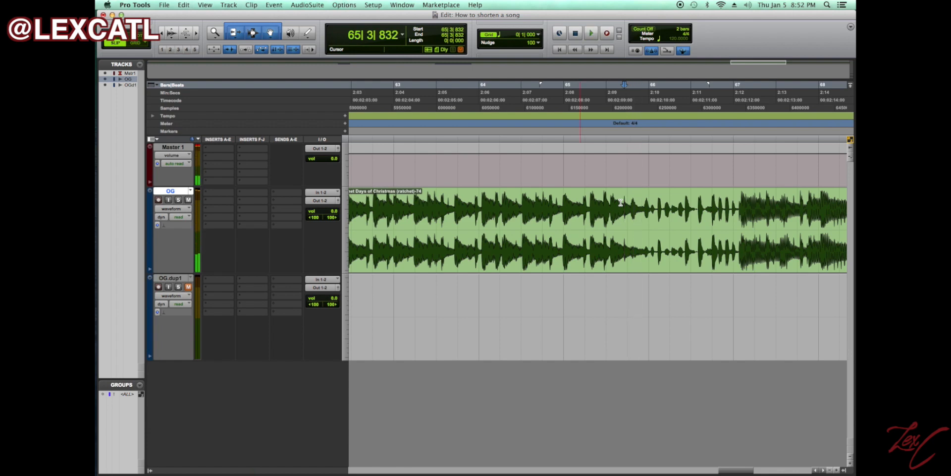
{"action": "key", "text": "Tab"}
{"action": "key", "text": "space"}
{"action": "key", "text": "space"}
{"action": "key", "text": "space"}
{"action": "key", "text": "super+e"}
{"action": "key", "text": "space"}
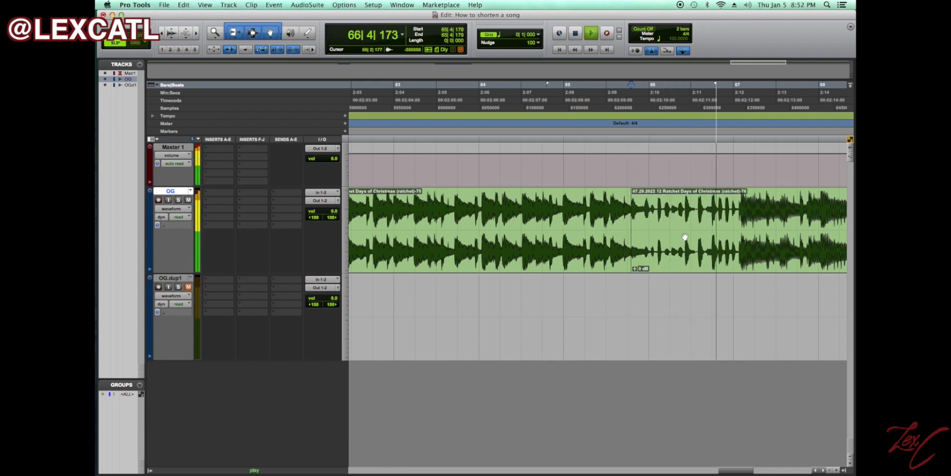
Locate the transient where the beat returns at bar 67 and split the OG song at 67|1|269.
{"action": "key", "text": "space"}
{"action": "left_click", "coordinate": [733, 204]}
{"action": "key", "text": "Tab"}
{"action": "key", "text": "space"}
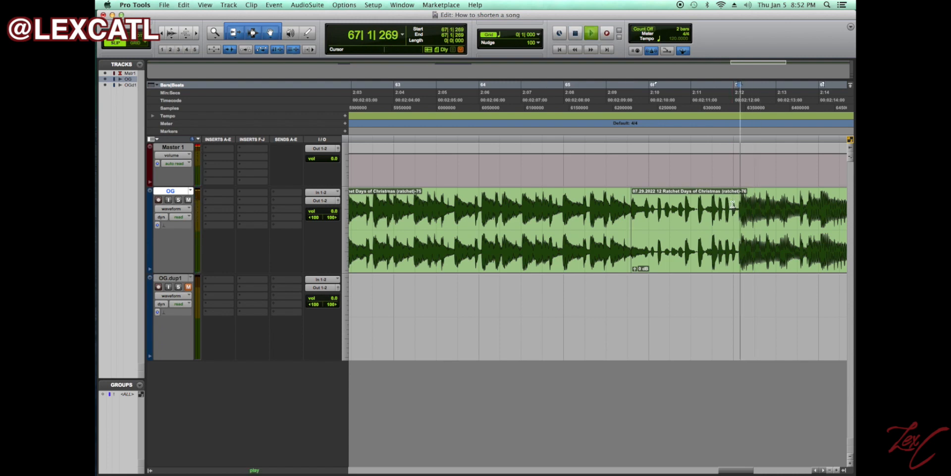
{"action": "key", "text": "space"}
{"action": "key", "text": "super+e"}
Copy the OG clip spanning 65|4|179 to 67|1|269 onto OG.dup1 at the same position, and clear the selection.
{"action": "left_click", "coordinate": [684, 257]}
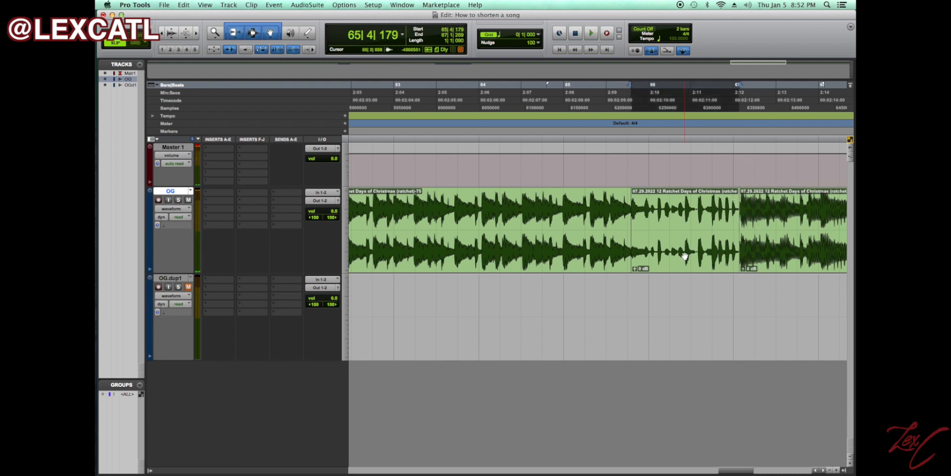
{"action": "left_click_drag", "start_coordinate": [684, 257], "coordinate": [688, 307]}
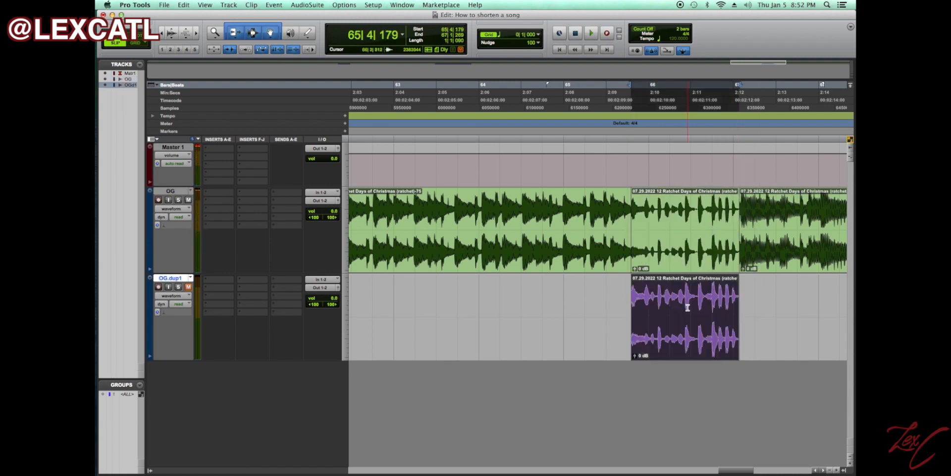
{"action": "key", "text": "r"}
{"action": "key", "text": "r"}
{"action": "key", "text": "r"}
{"action": "scroll", "coordinate": [496, 262], "scroll_direction": "left", "scroll_amount": 10}
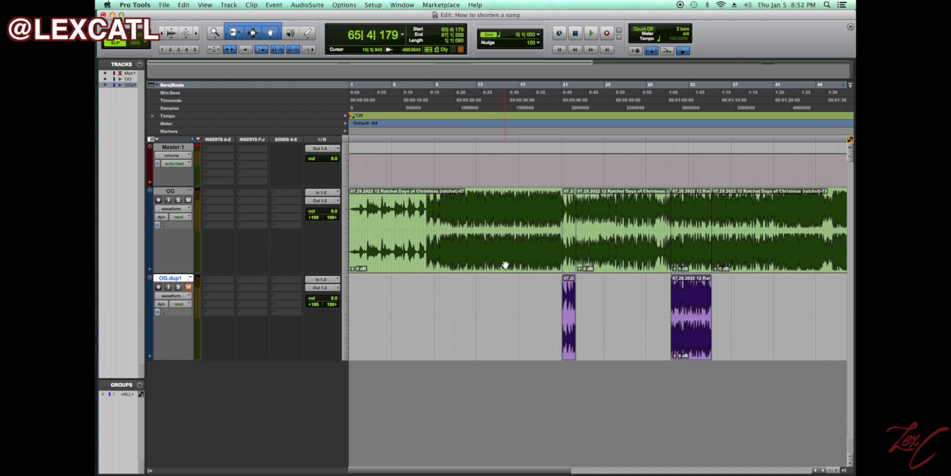
{"action": "key", "text": "r"}
{"action": "left_click_drag", "start_coordinate": [429, 297], "coordinate": [746, 302]}
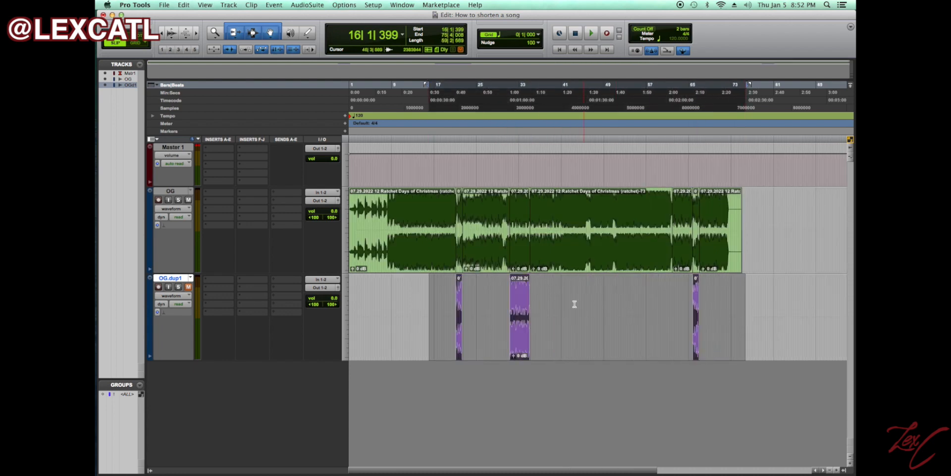
{"action": "left_click", "coordinate": [557, 288]}
Audition the OG clips starting at bars 21 and 31, and listen to the song from bar 37 toward bar 41.
{"action": "key", "text": "t"}
{"action": "key", "text": "t"}
{"action": "scroll", "coordinate": [557, 287], "scroll_direction": "left", "scroll_amount": 6}
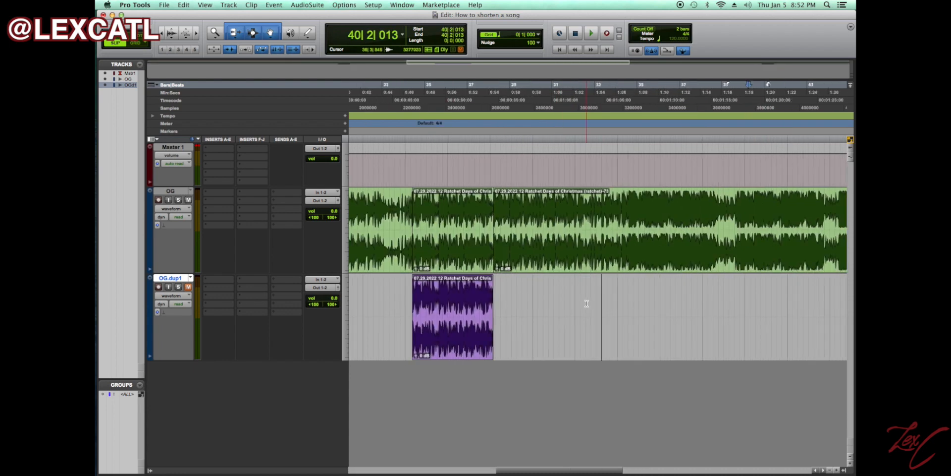
{"action": "left_click", "coordinate": [567, 257]}
{"action": "key", "text": "space"}
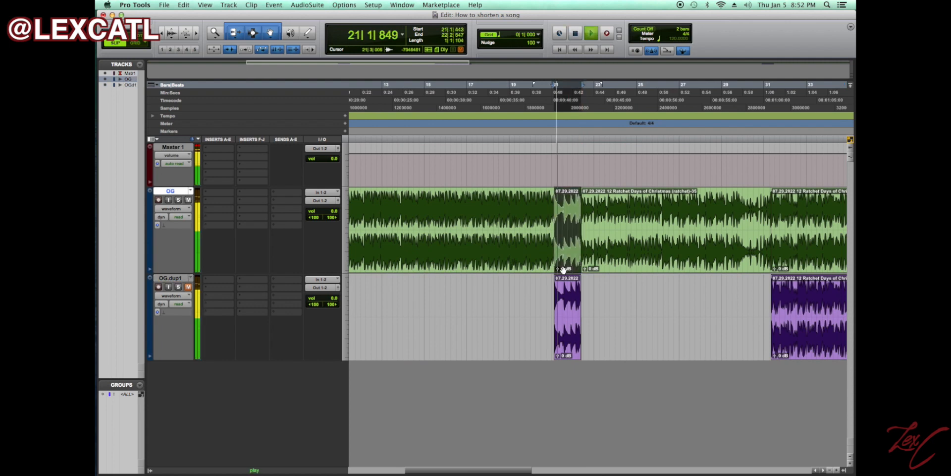
{"action": "left_click", "coordinate": [793, 265]}
{"action": "scroll", "coordinate": [794, 266], "scroll_direction": "right", "scroll_amount": 10}
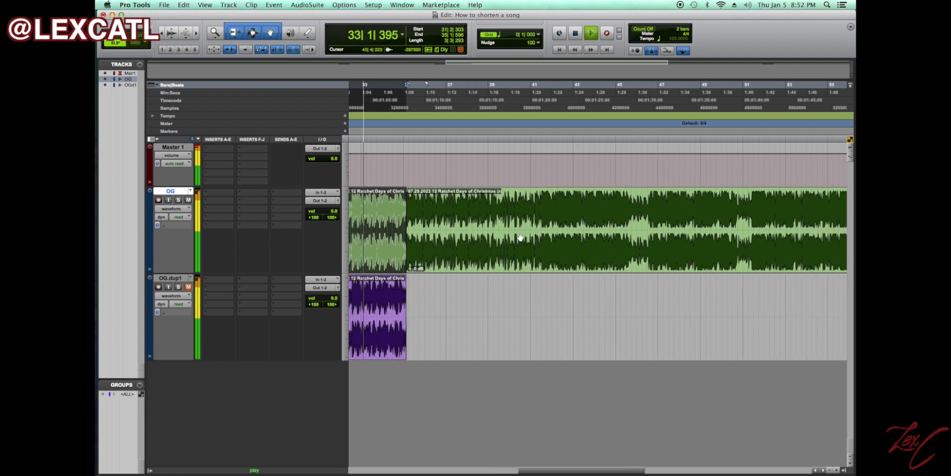
{"action": "left_click", "coordinate": [457, 207]}
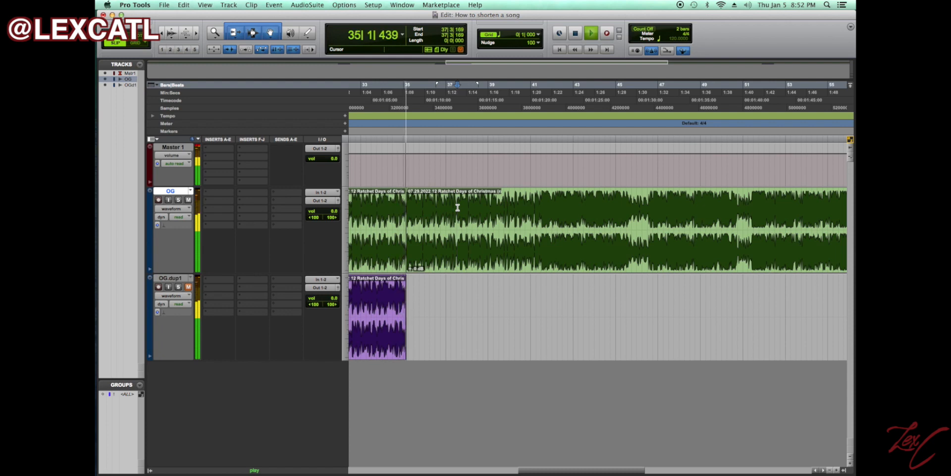
{"action": "key", "text": "space"}
{"action": "key", "text": "space"}
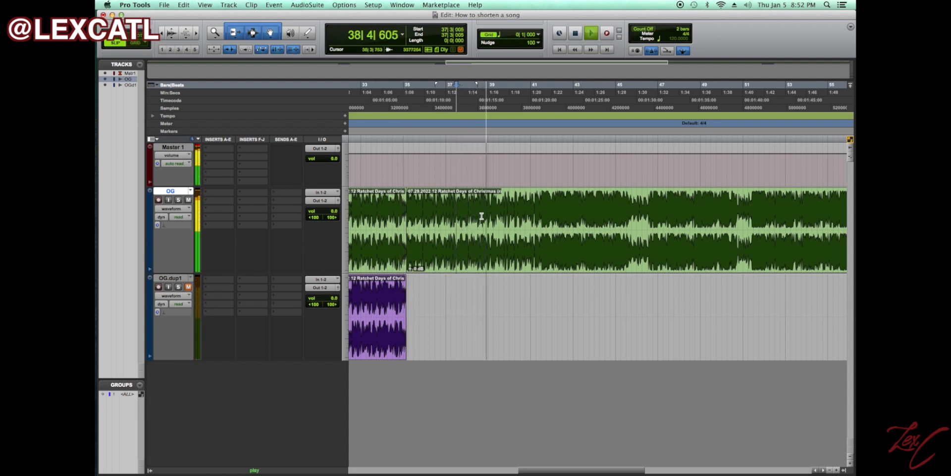
{"action": "left_click", "coordinate": [532, 203]}
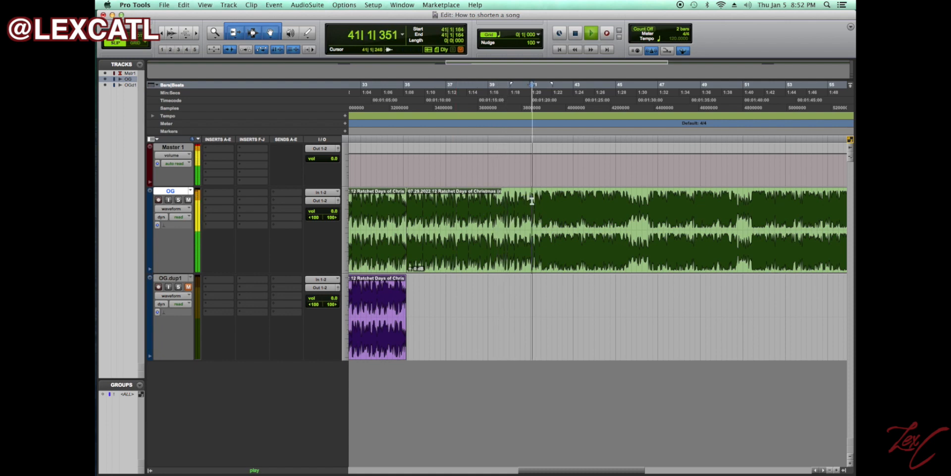
Locate the end of the breakdown in bar 46, split the OG song at 46|3|565, and stop playback.
{"action": "left_click", "coordinate": [569, 197]}
{"action": "key", "text": "super+z"}
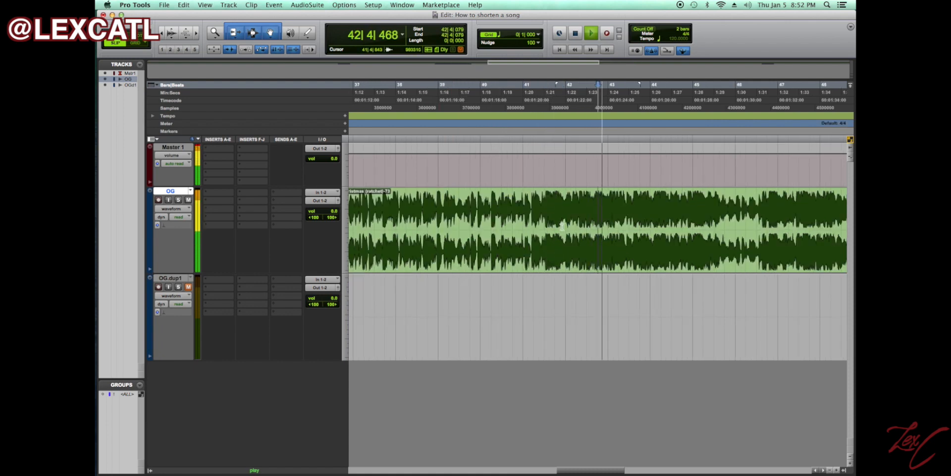
{"action": "key", "text": "super+bracketright"}
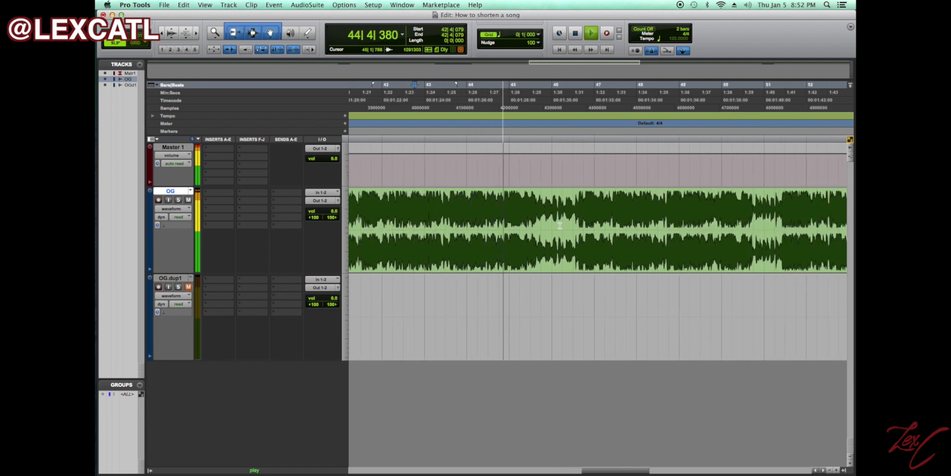
{"action": "left_click", "coordinate": [551, 208]}
{"action": "key", "text": "super+bracketright"}
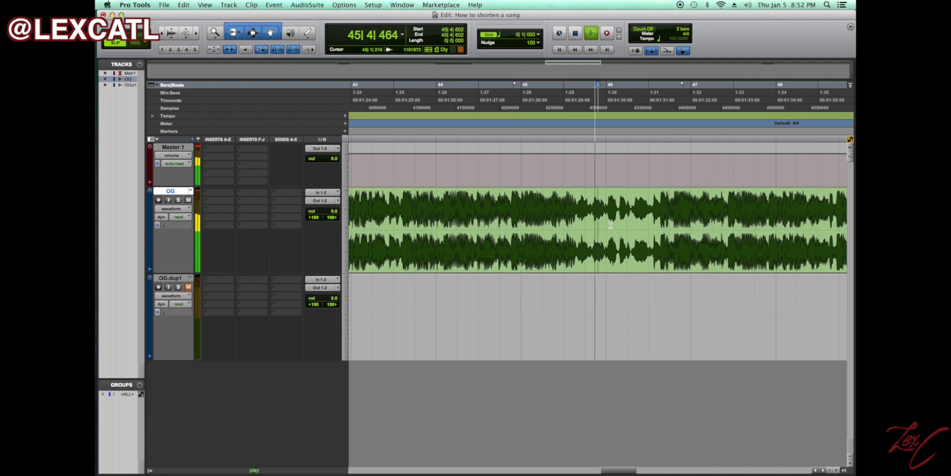
{"action": "left_click", "coordinate": [654, 204]}
{"action": "left_click", "coordinate": [651, 204]}
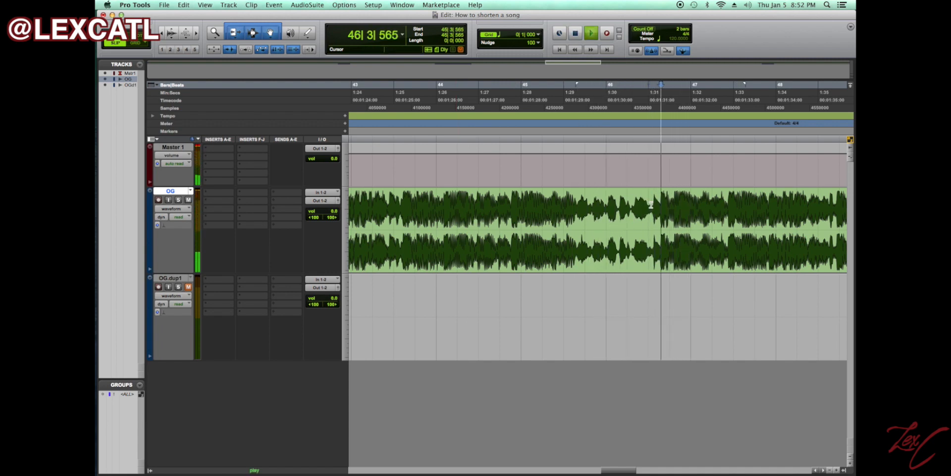
{"action": "key", "text": "super+bracketleft"}
{"action": "key", "text": "space"}
Audition the OG clip starting at 61|4|530, stop playback, and select the clip spanning 46|3|565 to 61|4|530.
{"action": "scroll", "coordinate": [674, 249], "scroll_direction": "right", "scroll_amount": 5}
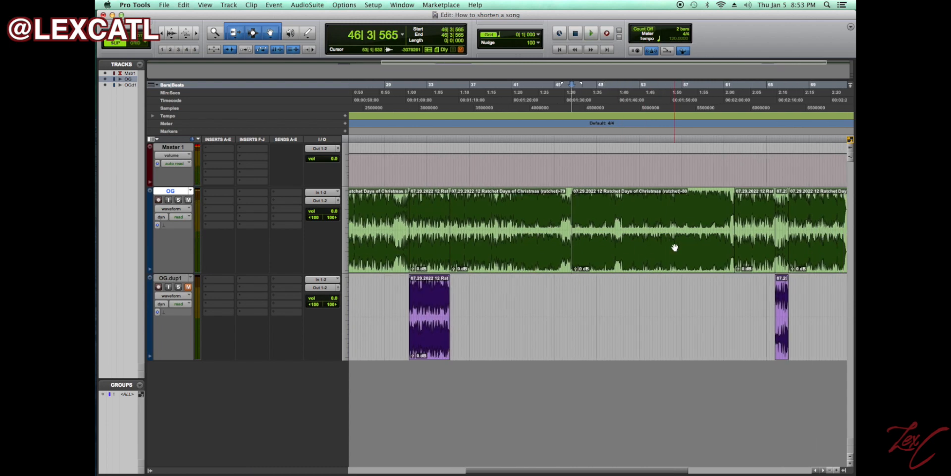
{"action": "left_click", "coordinate": [674, 250]}
{"action": "key", "text": "space"}
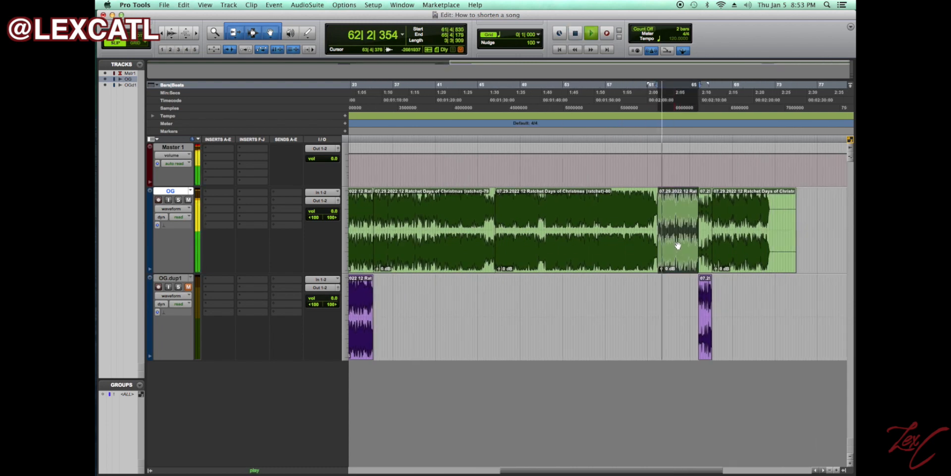
{"action": "key", "text": "space"}
{"action": "key", "text": "super+z"}
{"action": "key", "text": "super+z"}
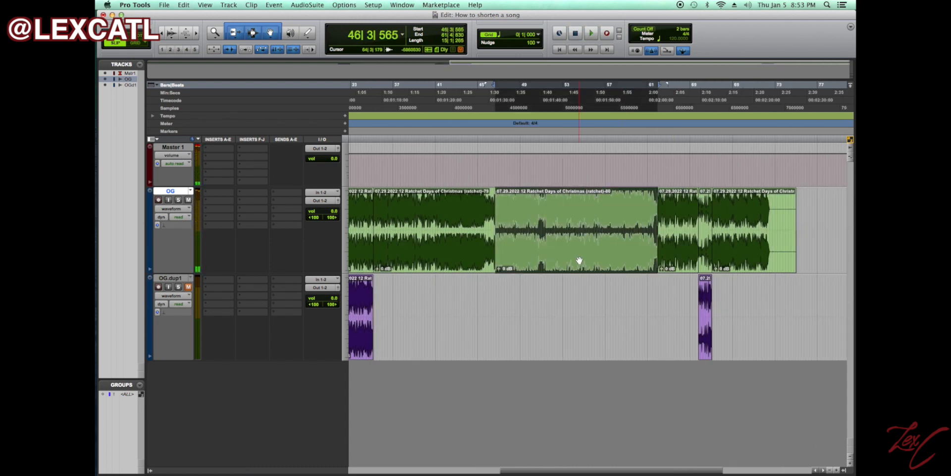
Try deleting the opening OG clip so the remaining clips close the gap, and undo the deletion.
{"action": "left_click", "coordinate": [511, 253]}
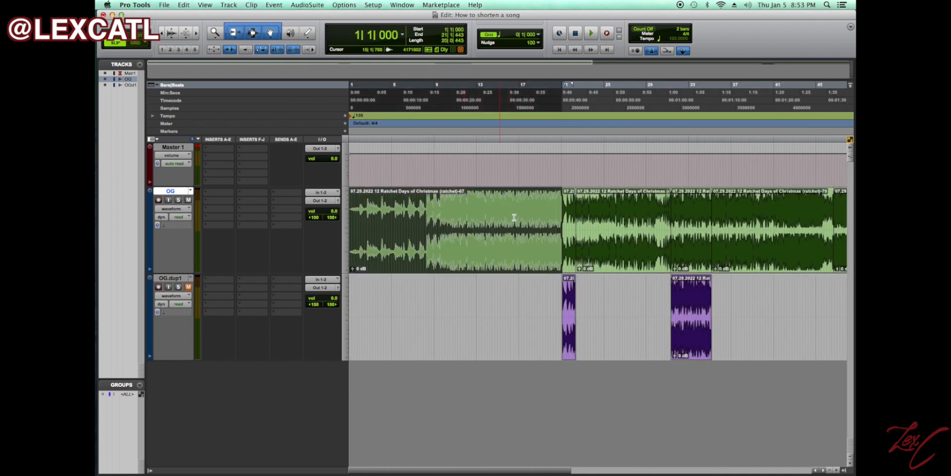
{"action": "scroll", "coordinate": [586, 237], "scroll_direction": "right", "scroll_amount": 5}
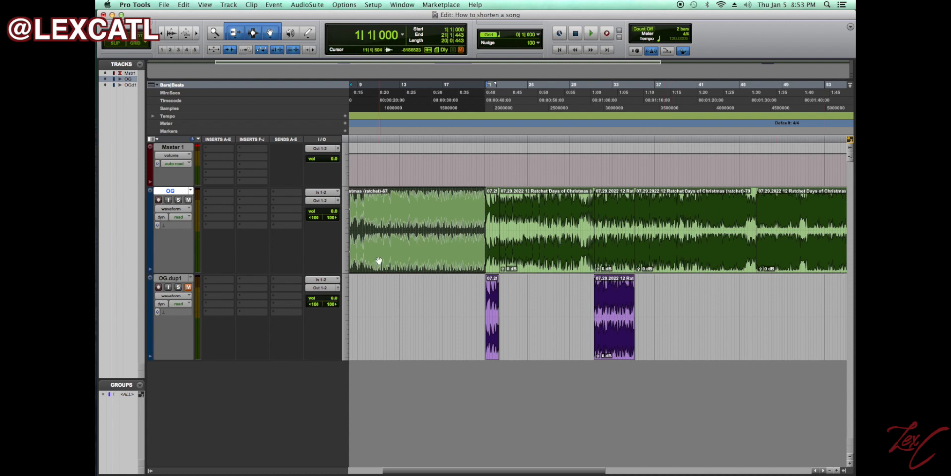
{"action": "scroll", "coordinate": [386, 276], "scroll_direction": "left", "scroll_amount": 5}
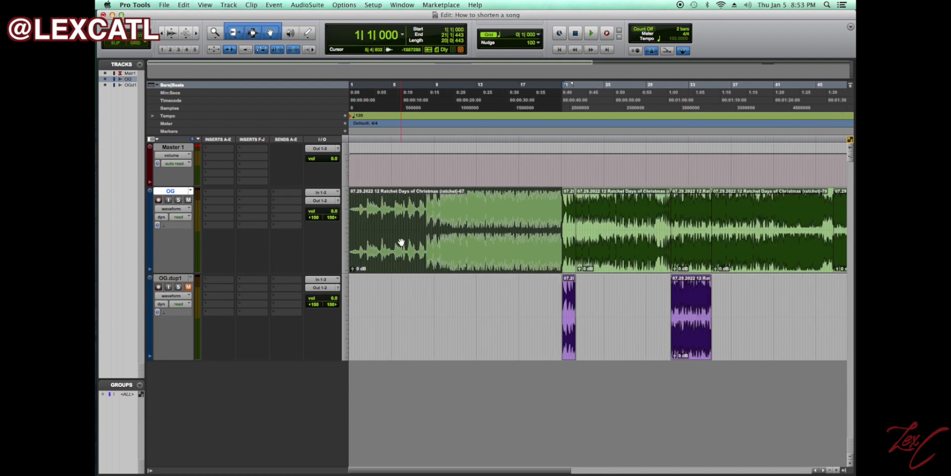
{"action": "scroll", "coordinate": [416, 255], "scroll_direction": "down", "scroll_amount": 1}
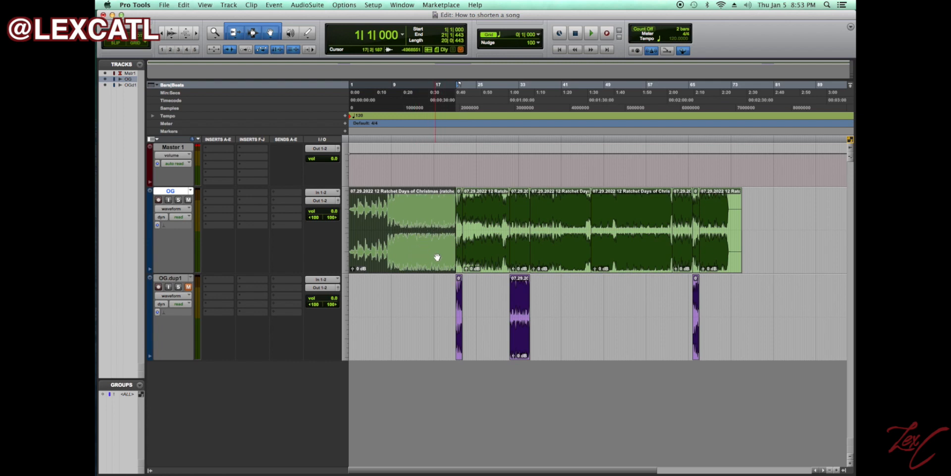
{"action": "key", "text": "Delete"}
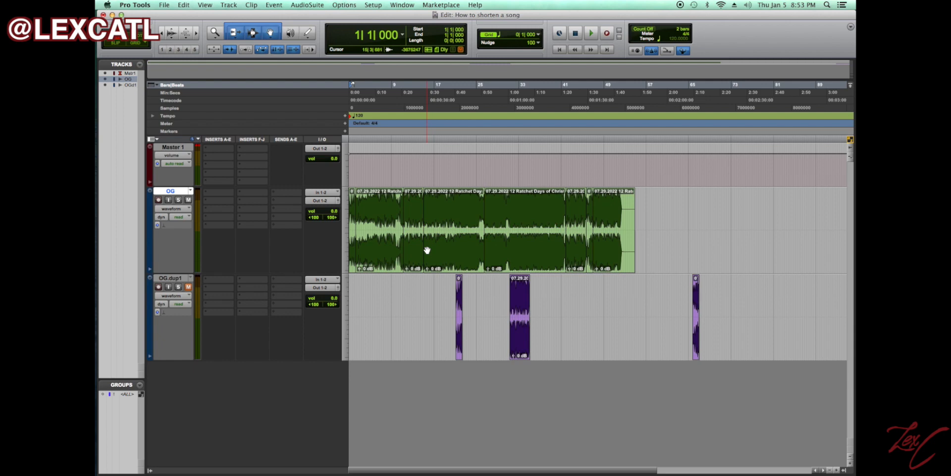
{"action": "key", "text": "super+z"}
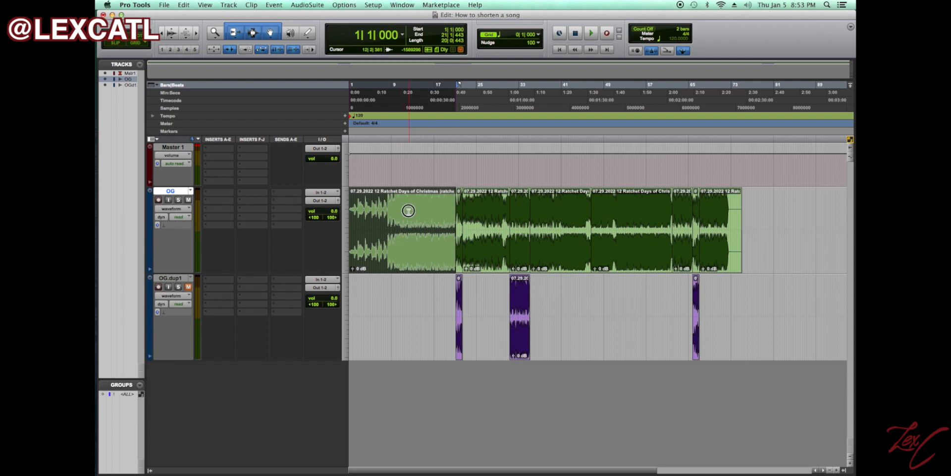
Try moving the opening OG clip to 26|3|122, ahead of the clip starting at 46|3|565, and undo the move.
{"action": "left_click_drag", "start_coordinate": [439, 199], "coordinate": [579, 262]}
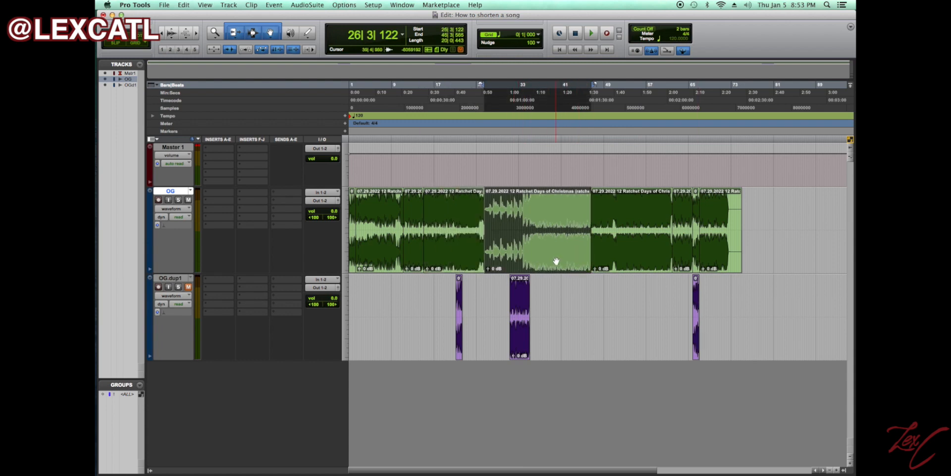
{"action": "key", "text": "super+z"}
{"action": "key", "text": "super+z"}
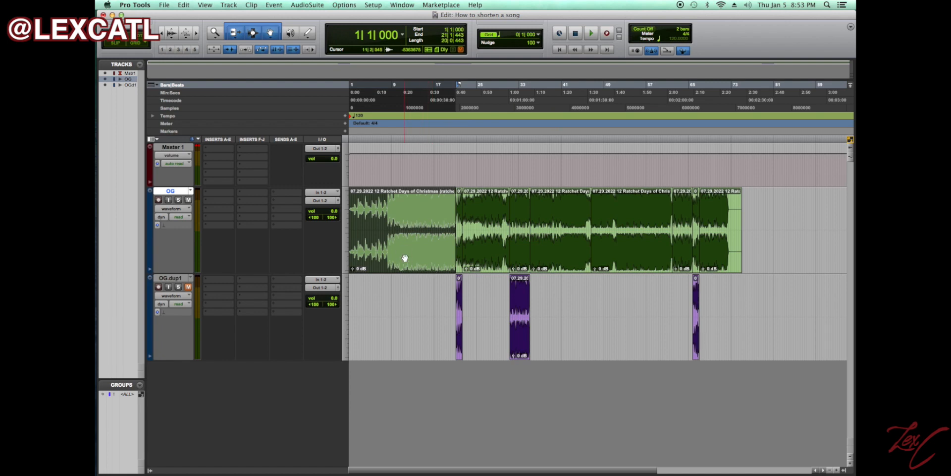
Delete the opening OG clip spanning 1|1|000 to 21|1|443, closing the gap, and audition the new start and the clip at bar 11.
{"action": "key", "text": "Delete"}
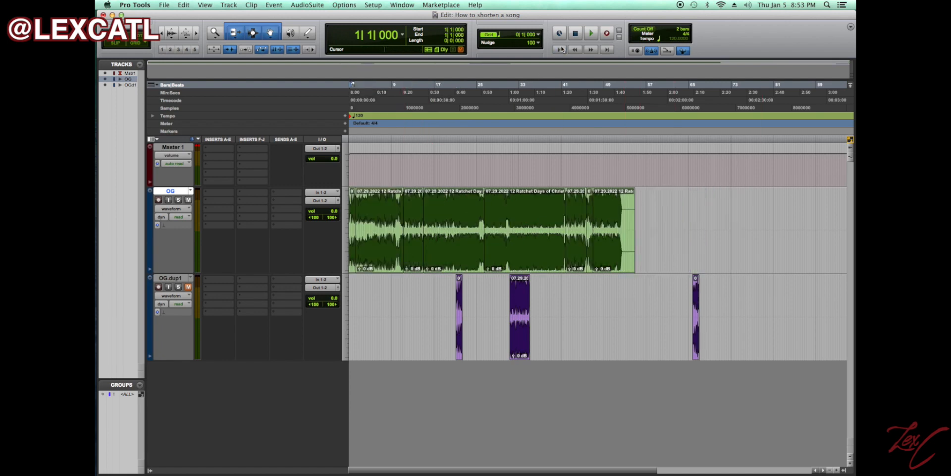
{"action": "key", "text": "super+bracketright"}
{"action": "key", "text": "super+bracketright"}
{"action": "key", "text": "super+bracketright"}
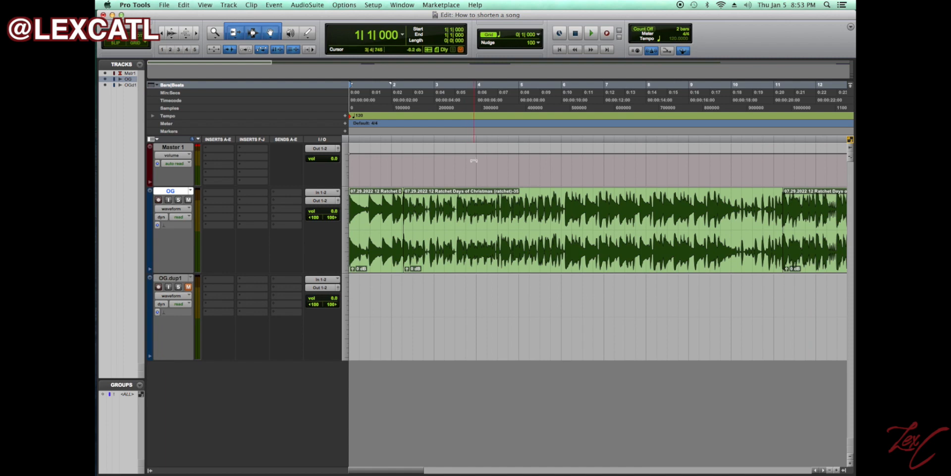
{"action": "key", "text": "space"}
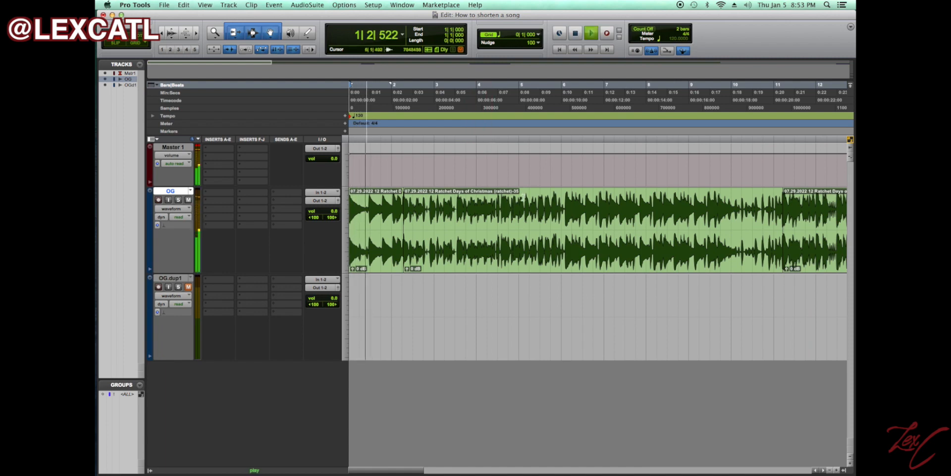
{"action": "left_click", "coordinate": [824, 261]}
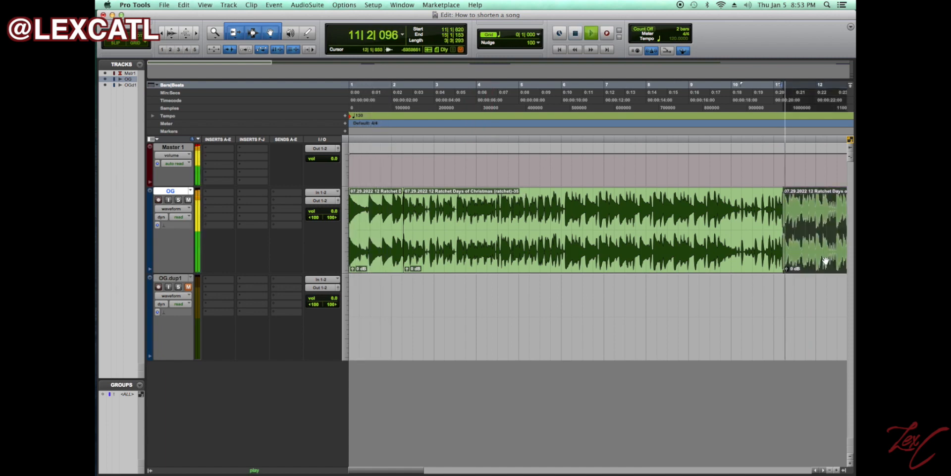
Delete the OG clip between 2|2|104 and bar 11, closing the gap, and audition the join at bar 2.
{"action": "left_click", "coordinate": [664, 258]}
{"action": "key", "text": "Delete"}
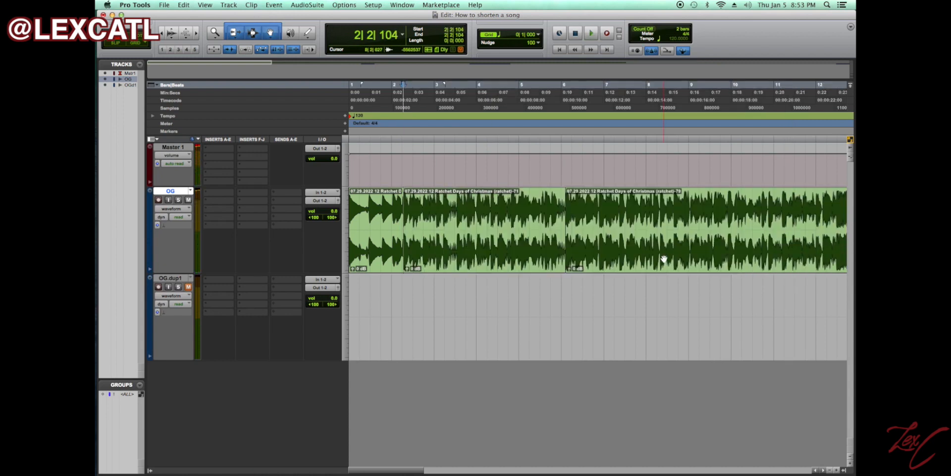
{"action": "left_click", "coordinate": [374, 195]}
{"action": "key", "text": "space"}
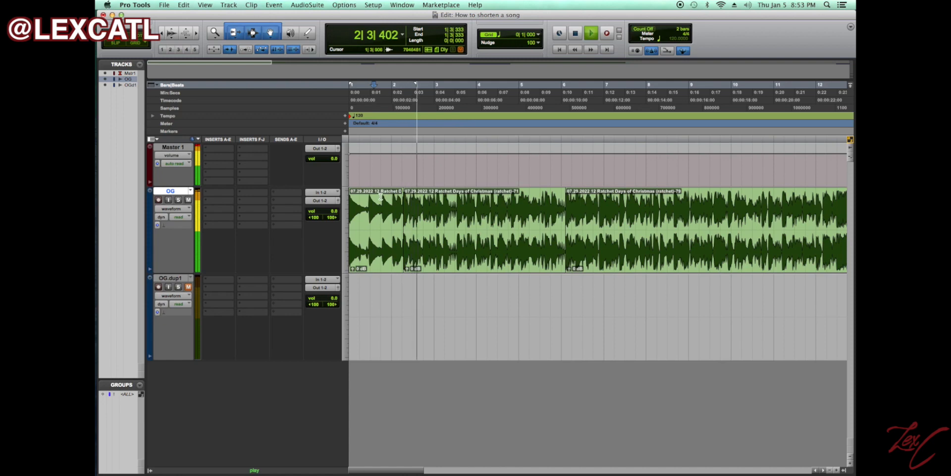
{"action": "left_click", "coordinate": [394, 197]}
{"action": "key", "text": "space"}
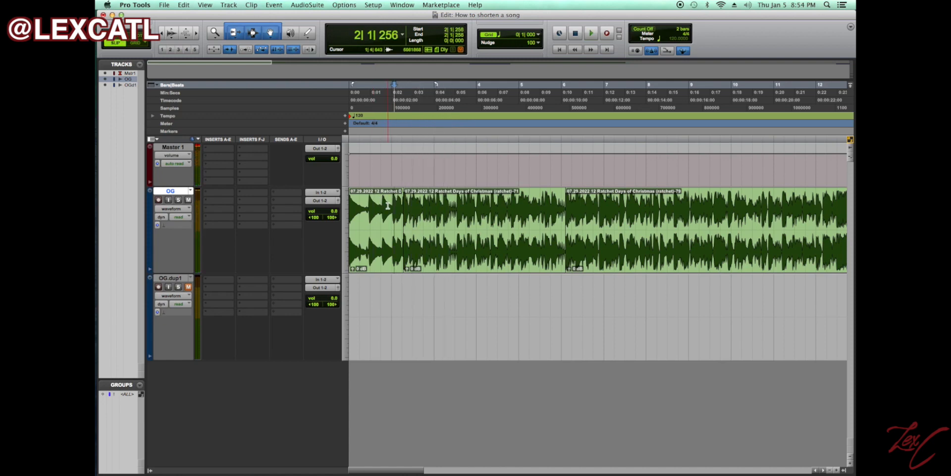
Extend the start of the OG clip at 2|2|104 back to 2|1|123, over the end of the first clip.
{"action": "key", "text": "super+bracketright"}
{"action": "key", "text": "super+bracketright"}
{"action": "key", "text": "super+bracketright"}
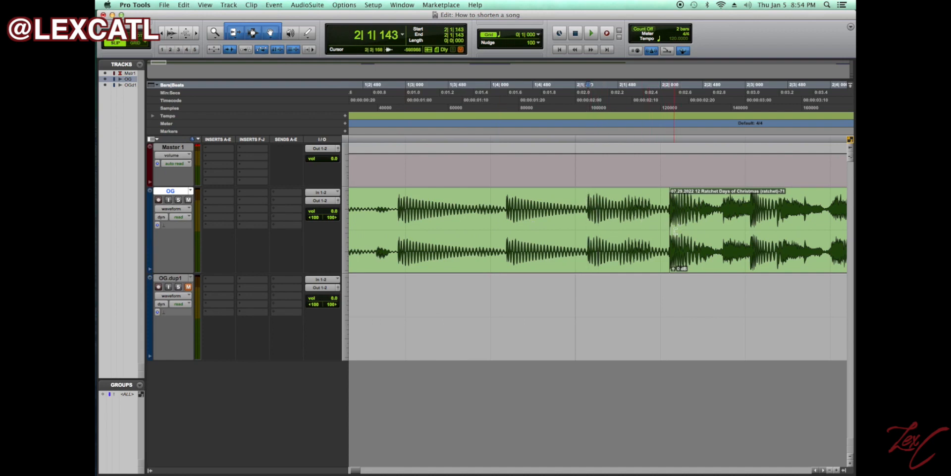
{"action": "left_click", "coordinate": [686, 243]}
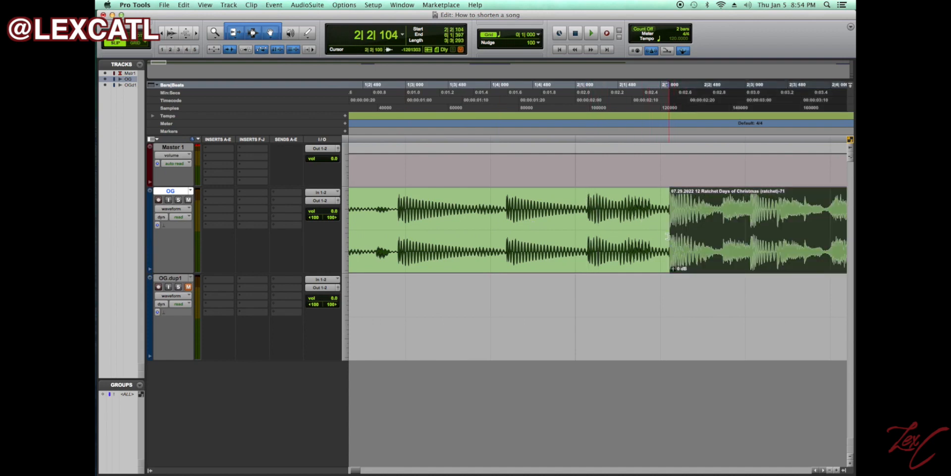
{"action": "left_click", "coordinate": [597, 250], "text": "shift"}
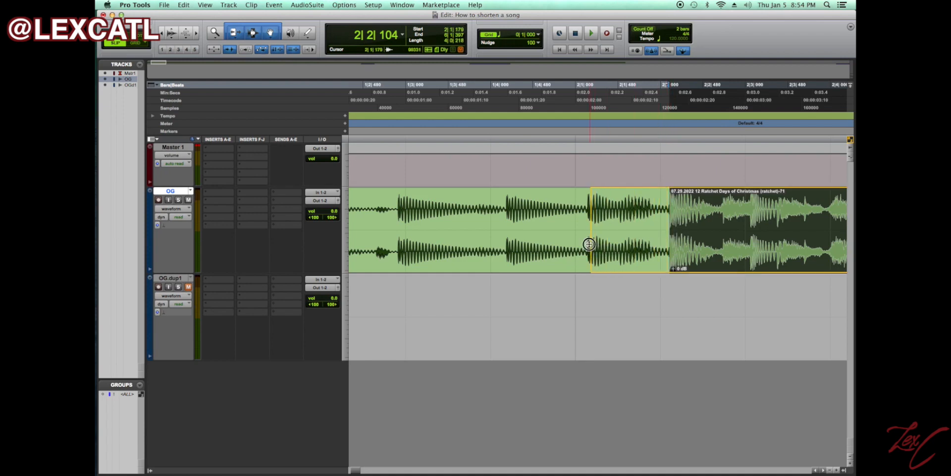
{"action": "left_click_drag", "start_coordinate": [588, 243], "coordinate": [588, 243]}
{"action": "key", "text": "r"}
{"action": "key", "text": "r"}
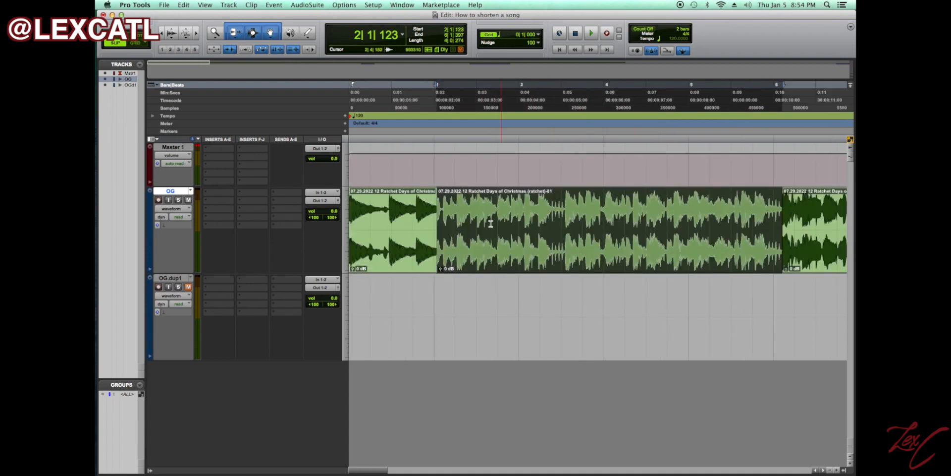
Audition the join near bar 2, try moving it to 2|1|420, and trim the second clip back to just after bar 2.
{"action": "left_click", "coordinate": [382, 198]}
{"action": "key", "text": "space"}
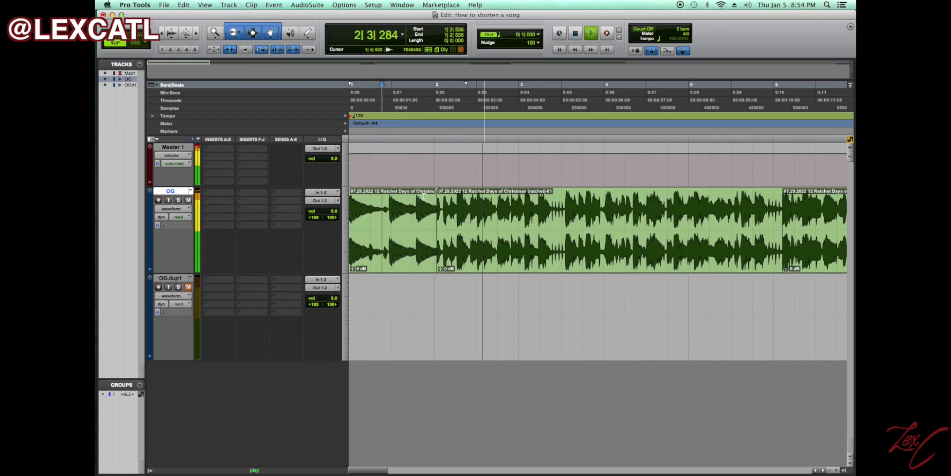
{"action": "left_click_drag", "start_coordinate": [434, 208], "coordinate": [443, 214]}
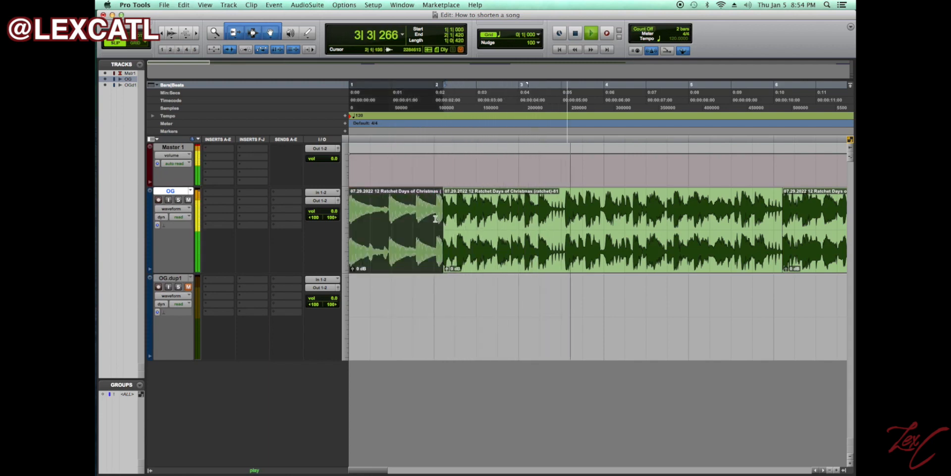
{"action": "left_click", "coordinate": [421, 208]}
{"action": "left_click", "coordinate": [439, 223]}
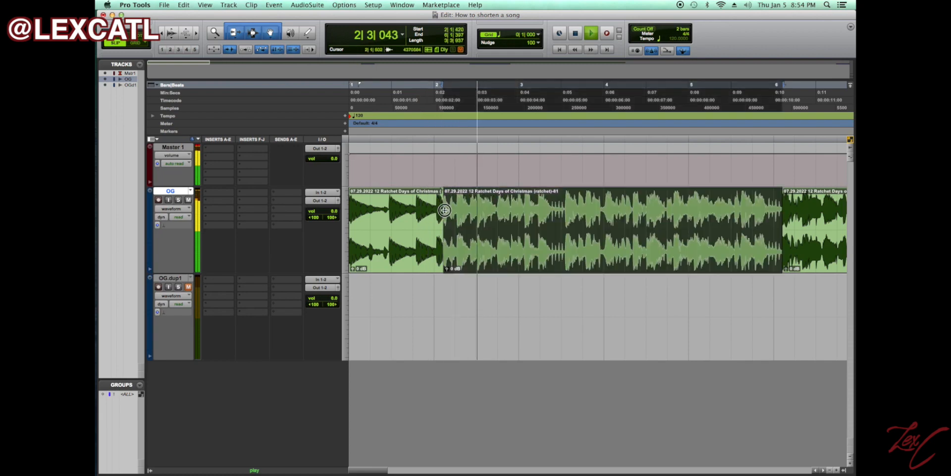
{"action": "left_click_drag", "start_coordinate": [436, 223], "coordinate": [436, 223]}
{"action": "key", "text": "space"}
Audition the join near bar 2 from 1|2|863 and again from the start of the song.
{"action": "left_click", "coordinate": [389, 200]}
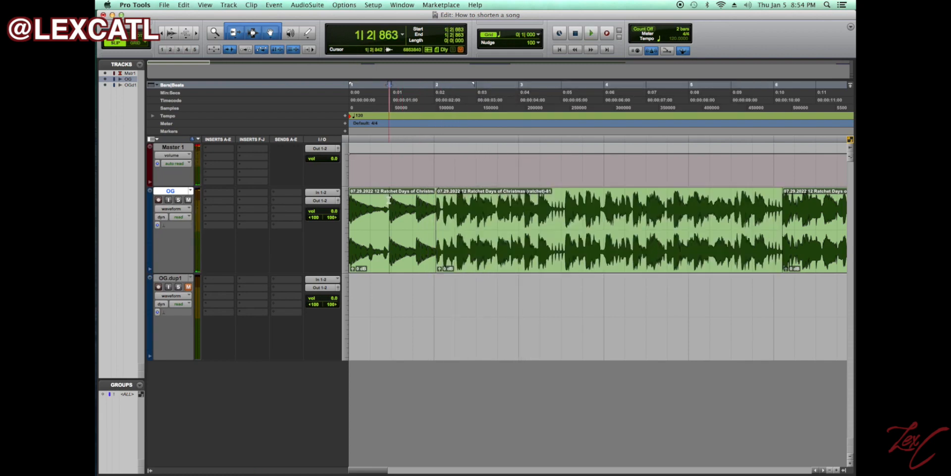
{"action": "key", "text": "space"}
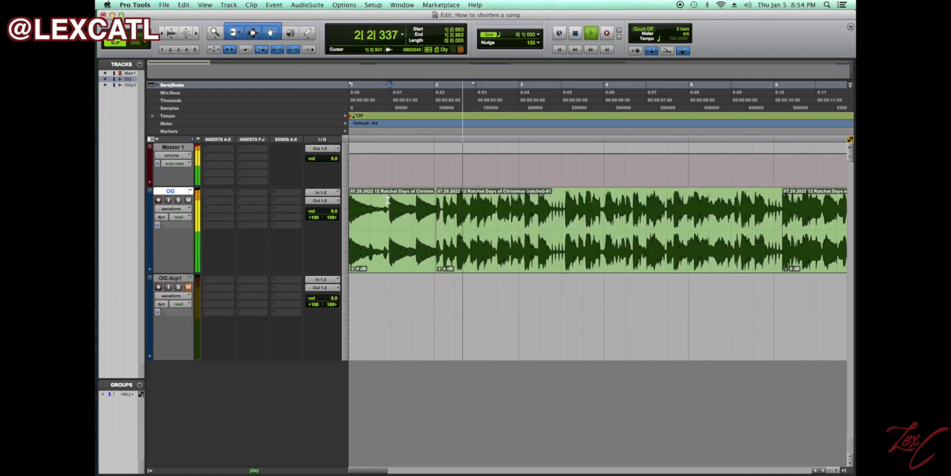
{"action": "key", "text": "space"}
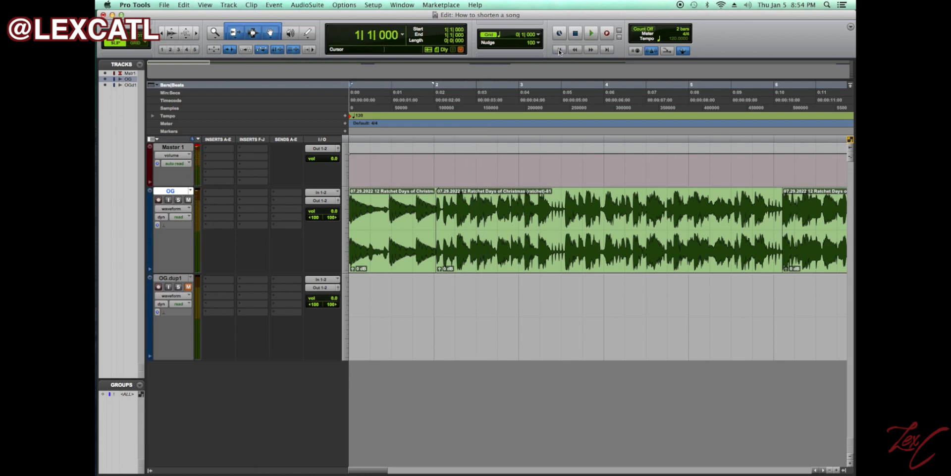
{"action": "key", "text": "space"}
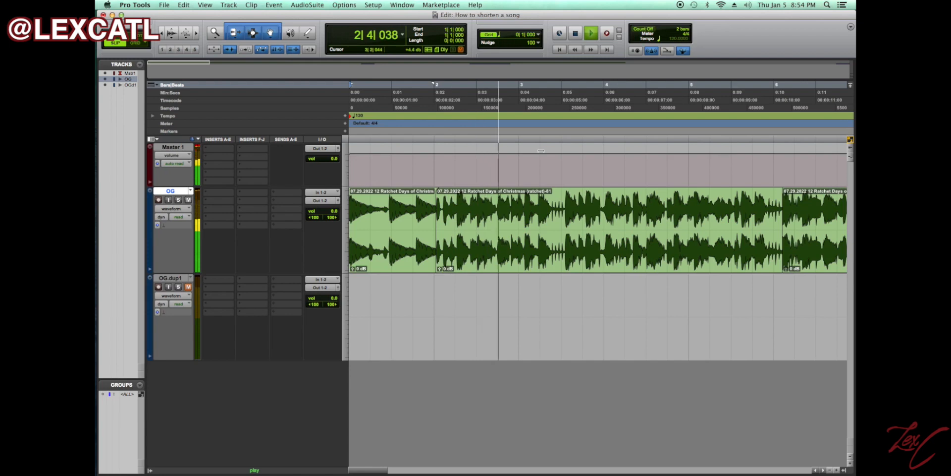
{"action": "key", "text": "space"}
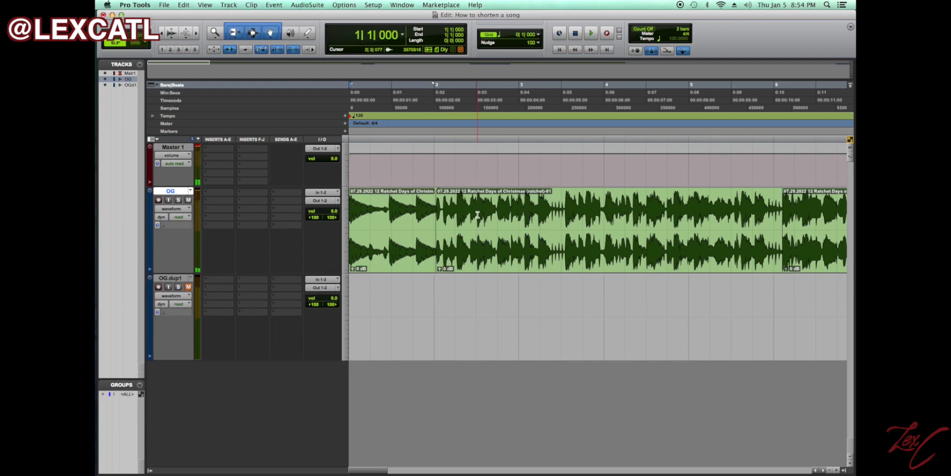
Extend the first OG clip's end to the second clip's transient at 2|1|142.
{"action": "left_click", "coordinate": [434, 166]}
{"action": "key", "text": "t"}
{"action": "key", "text": "t"}
{"action": "key", "text": "t"}
{"action": "key", "text": "t"}
{"action": "key", "text": "t"}
{"action": "key", "text": "t"}
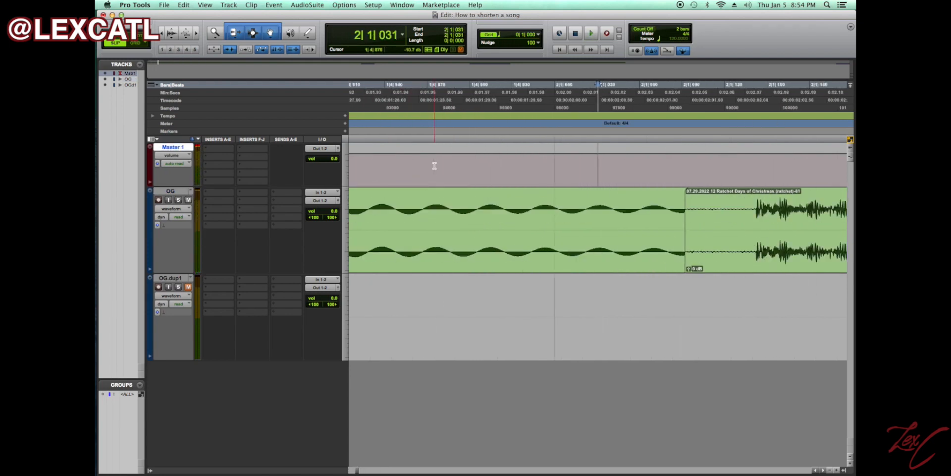
{"action": "left_click_drag", "start_coordinate": [680, 228], "coordinate": [750, 253]}
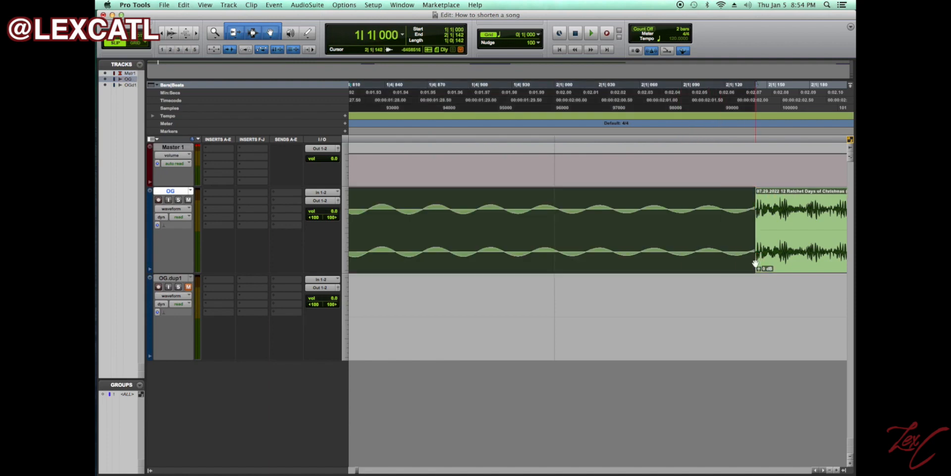
Crossfade the join between the first two OG clips from 2|1|132 to 2|1|142.
{"action": "scroll", "coordinate": [686, 269], "scroll_direction": "right", "scroll_amount": 5}
{"action": "double_click", "coordinate": [642, 233]}
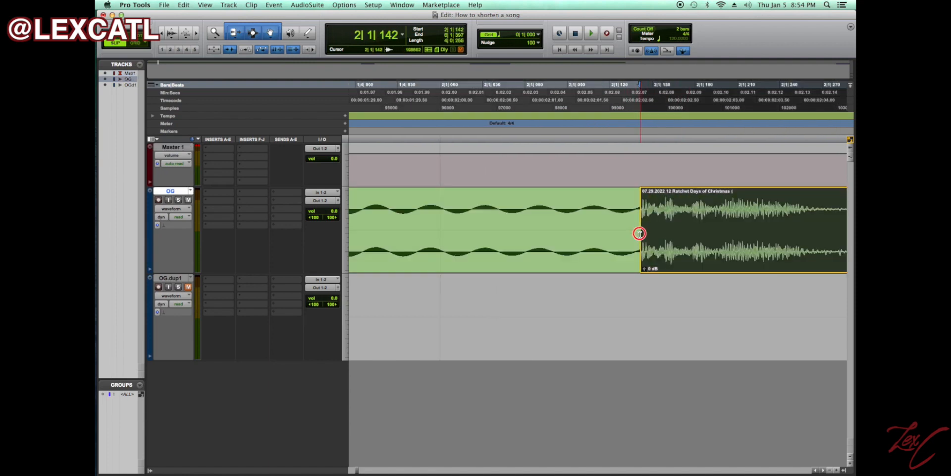
{"action": "left_click_drag", "start_coordinate": [636, 243], "coordinate": [626, 263]}
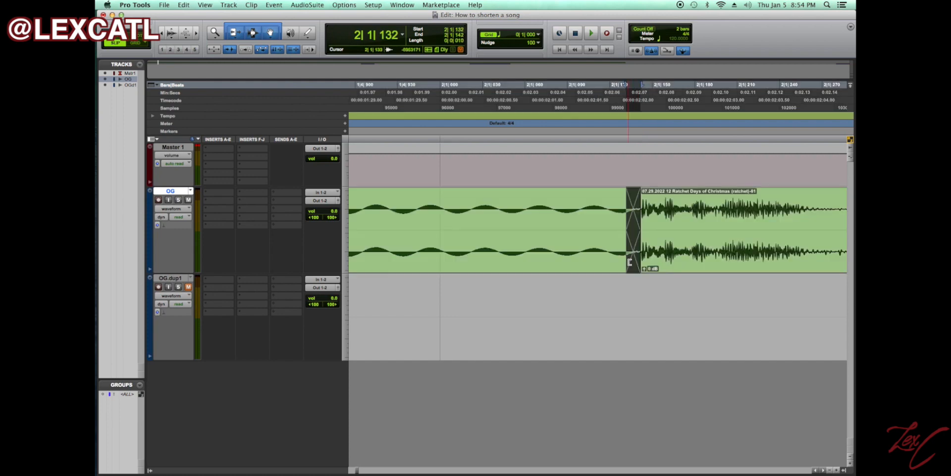
{"action": "key", "text": "r"}
{"action": "key", "text": "r"}
{"action": "key", "text": "r"}
{"action": "key", "text": "r"}
{"action": "key", "text": "r"}
{"action": "key", "text": "r"}
{"action": "key", "text": "r"}
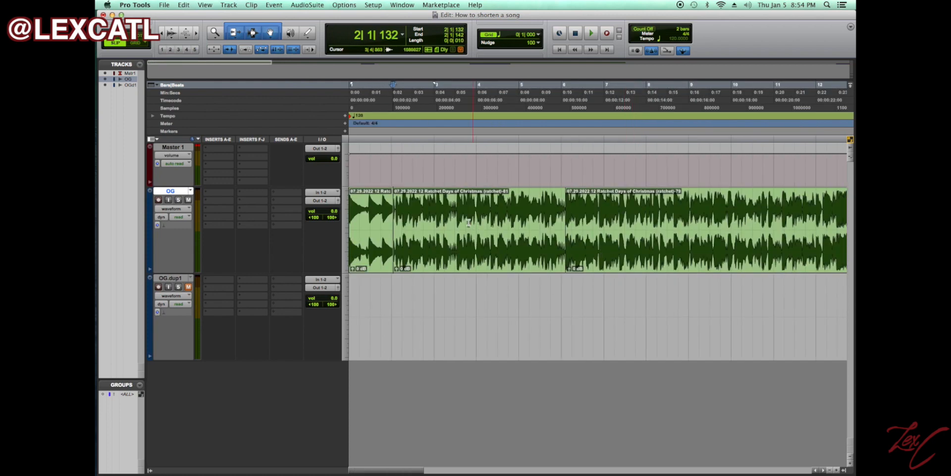
Audition the OG joins near bars 2 and 6, playing from 1|3|497 and 5|3|251.
{"action": "key", "text": "space"}
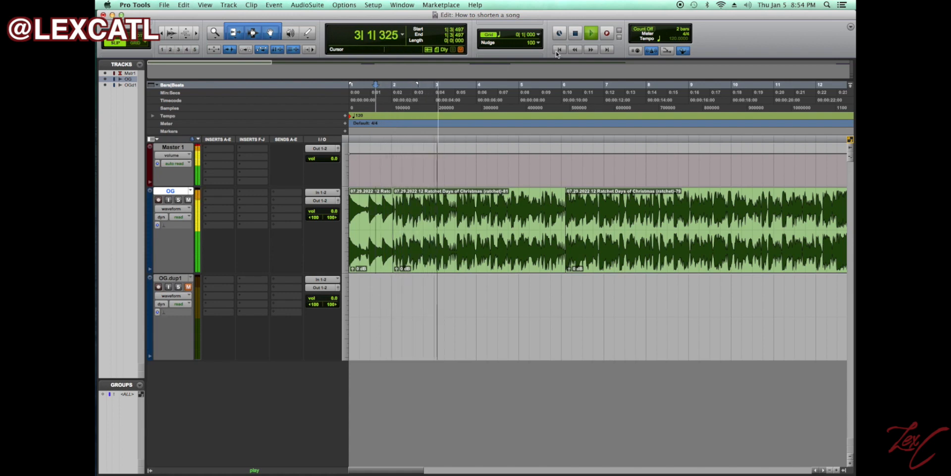
{"action": "key", "text": "space"}
{"action": "left_click", "coordinate": [543, 195]}
{"action": "key", "text": "space"}
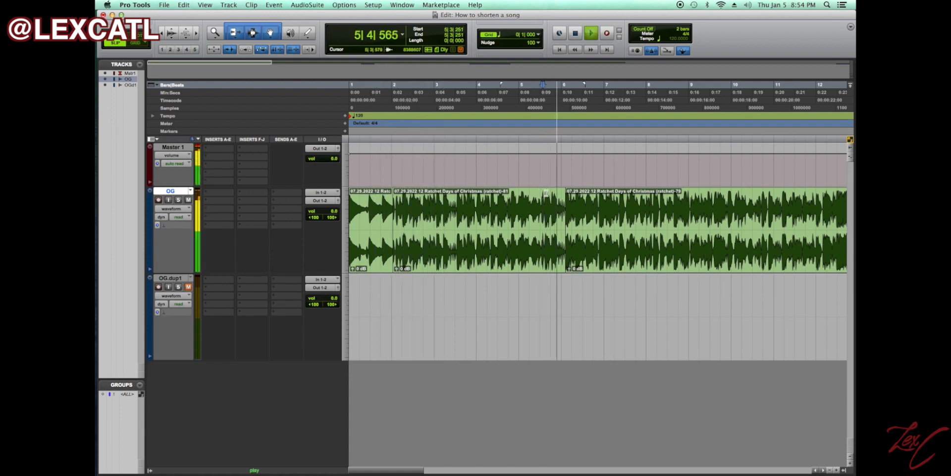
{"action": "scroll", "coordinate": [583, 236], "scroll_direction": "right", "scroll_amount": 5}
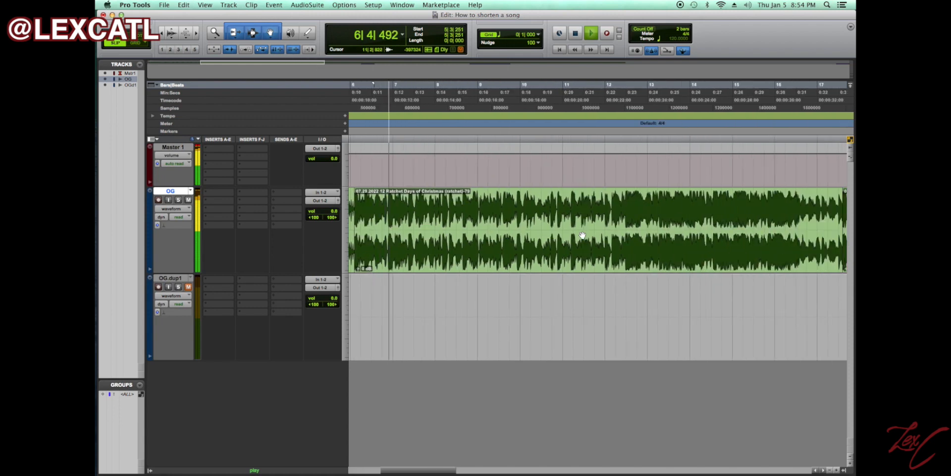
{"action": "key", "text": "r"}
{"action": "scroll", "coordinate": [583, 236], "scroll_direction": "right", "scroll_amount": 3}
{"action": "scroll", "coordinate": [582, 236], "scroll_direction": "right", "scroll_amount": 2}
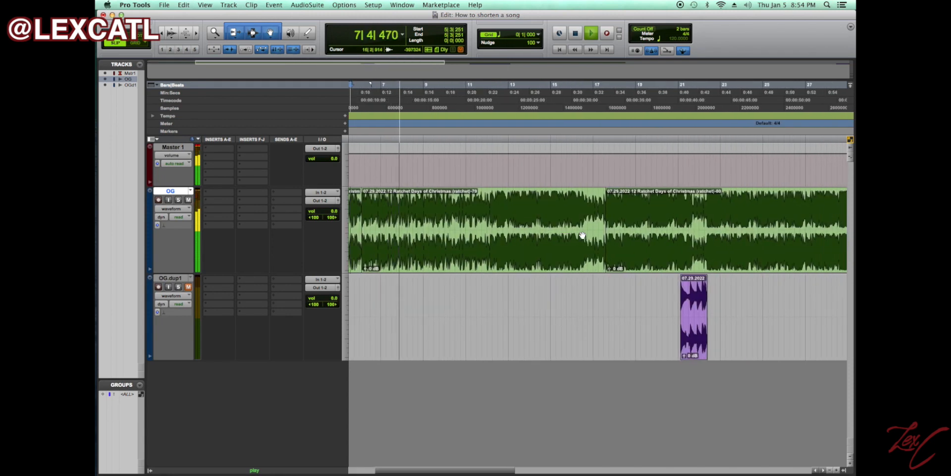
{"action": "key", "text": "space"}
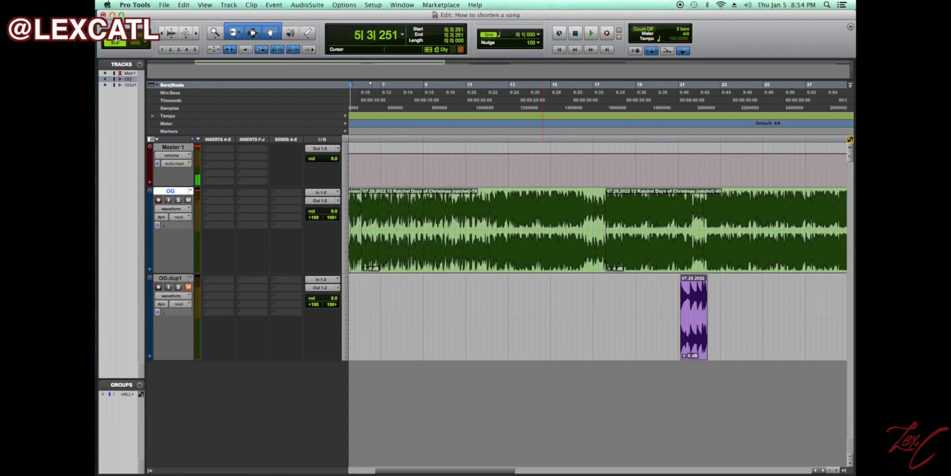
Audition the OG track from 13|3|251 and from the start of the clip at 17|3|365.
{"action": "key", "text": "space"}
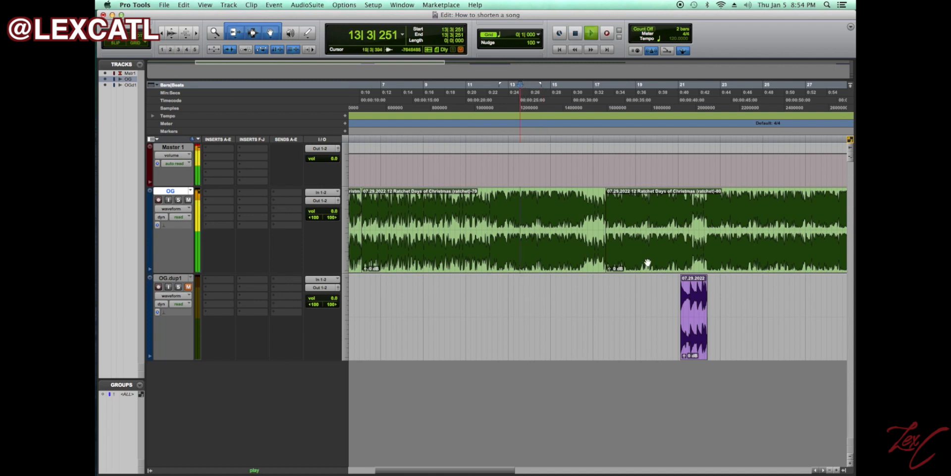
{"action": "left_click", "coordinate": [647, 263]}
{"action": "scroll", "coordinate": [648, 263], "scroll_direction": "left", "scroll_amount": 5}
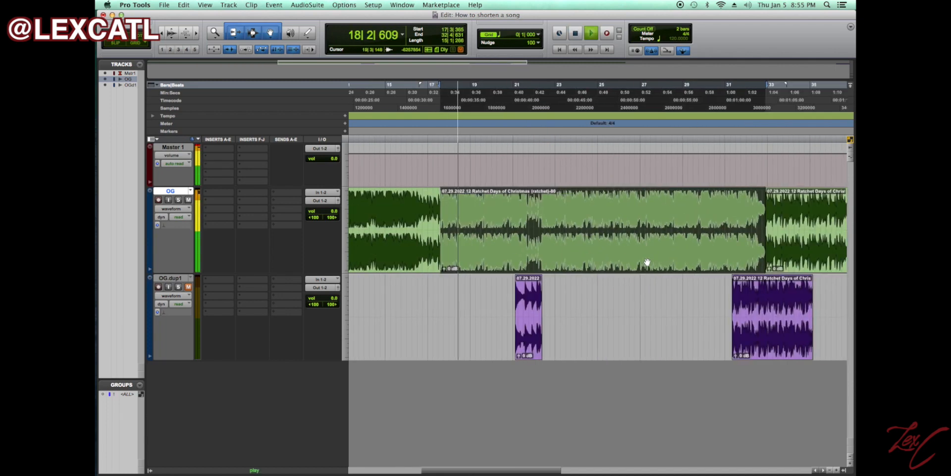
{"action": "key", "text": "space"}
Audition OG playback from 4|4|673, from the clips at 6|1|397 and 17|3|365, and from 16|3|527.
{"action": "left_click", "coordinate": [432, 214]}
{"action": "key", "text": "space"}
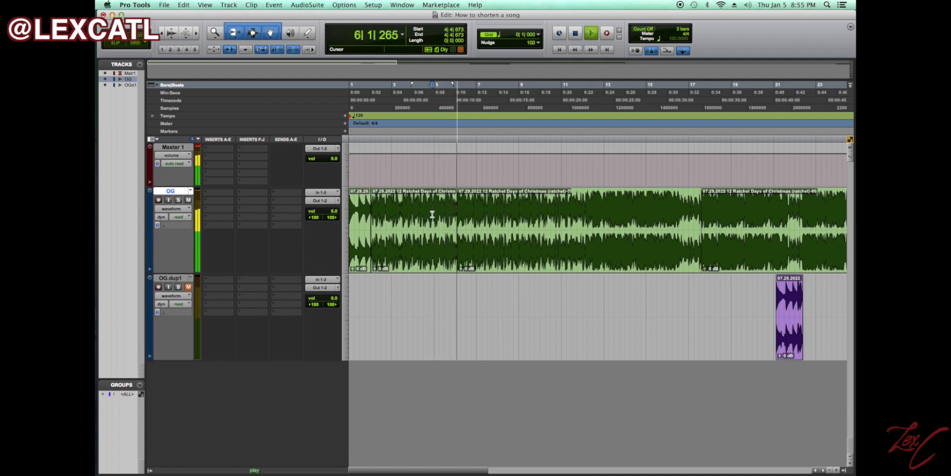
{"action": "left_click", "coordinate": [578, 246]}
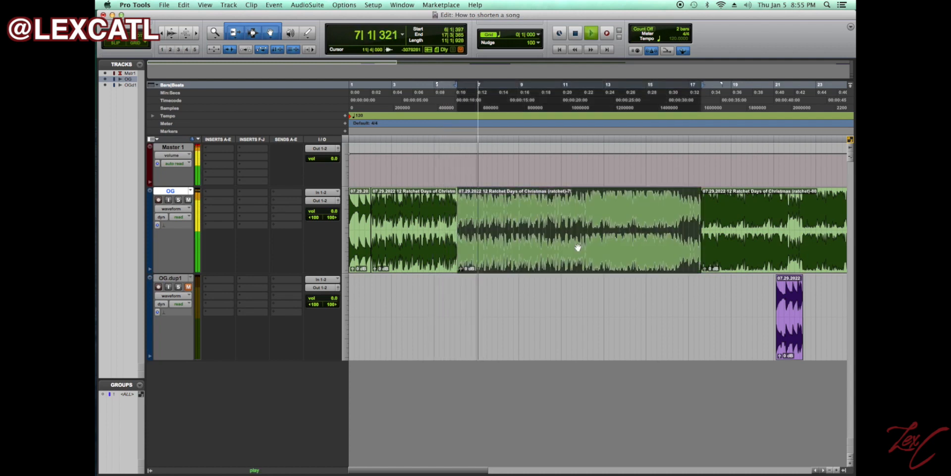
{"action": "scroll", "coordinate": [578, 248], "scroll_direction": "right", "scroll_amount": 12}
{"action": "left_click", "coordinate": [570, 249]}
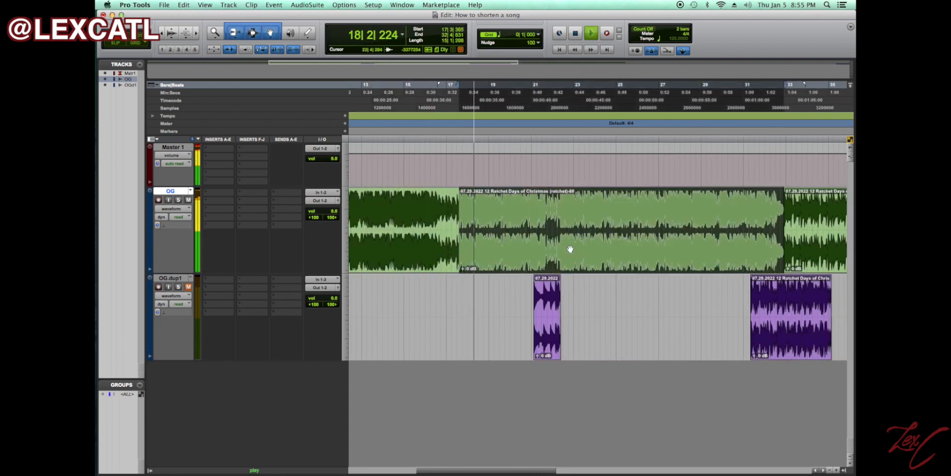
{"action": "left_click", "coordinate": [439, 193]}
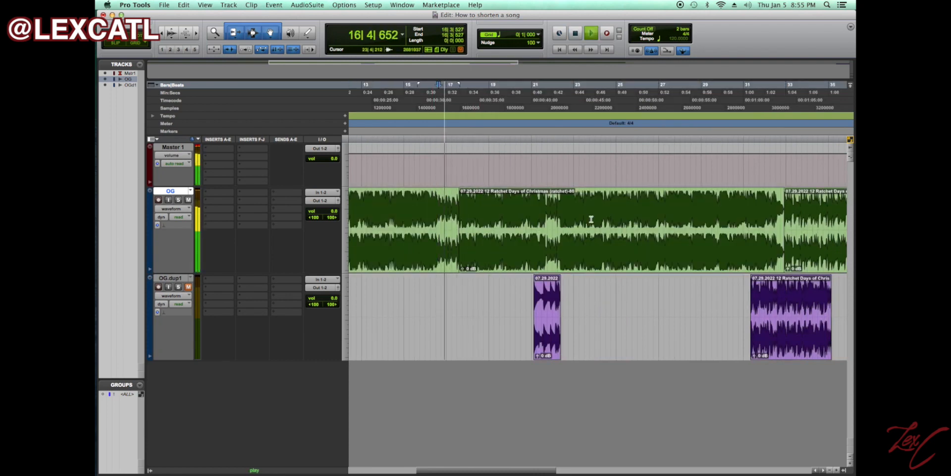
Audition the OG clip starting at 32|4|531, and delete the clip before it, which starts at 17|3|365.
{"action": "scroll", "coordinate": [591, 219], "scroll_direction": "right", "scroll_amount": 5}
{"action": "left_click", "coordinate": [741, 250]}
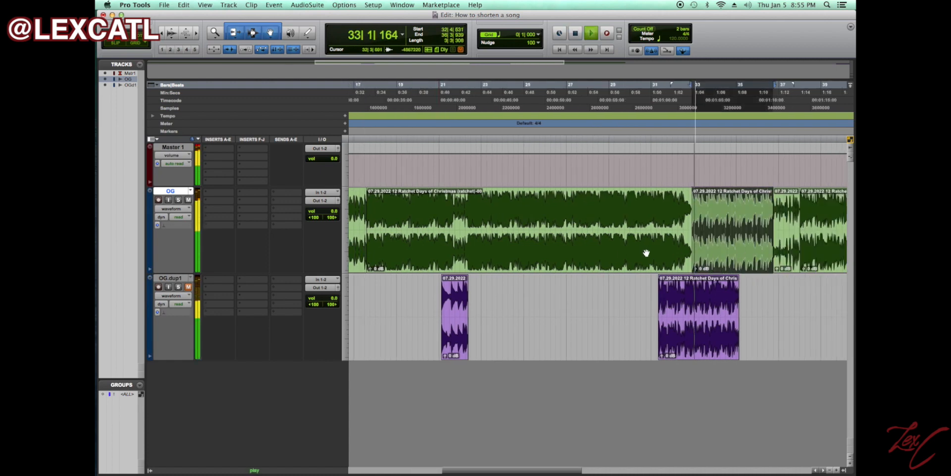
{"action": "key", "text": "space"}
{"action": "left_click", "coordinate": [551, 256]}
{"action": "key", "text": "Delete"}
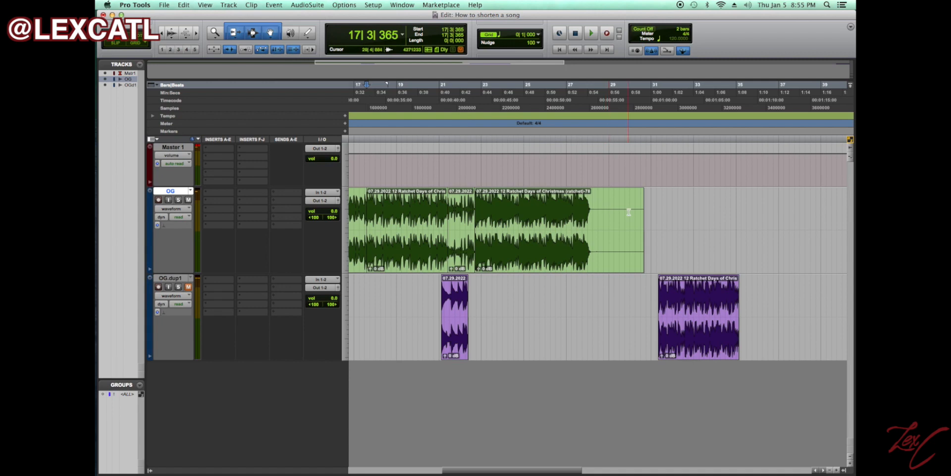
Play the shortened OG track from the beginning of the session.
{"action": "left_click_drag", "start_coordinate": [649, 171], "coordinate": [539, 164]}
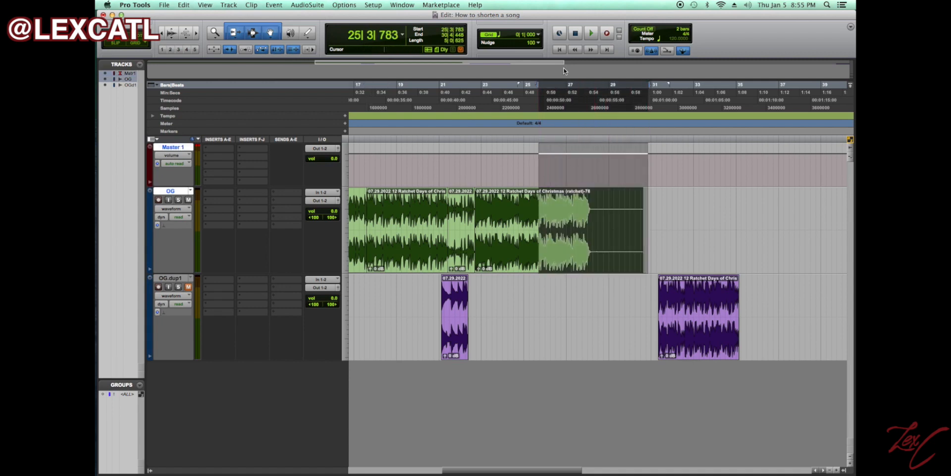
{"action": "left_click", "coordinate": [561, 50]}
{"action": "key", "text": "r"}
{"action": "key", "text": "r"}
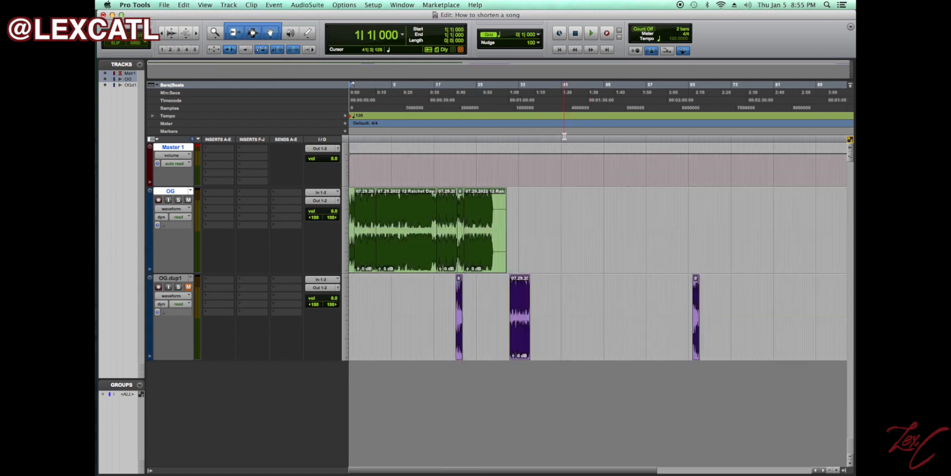
{"action": "key", "text": "space"}
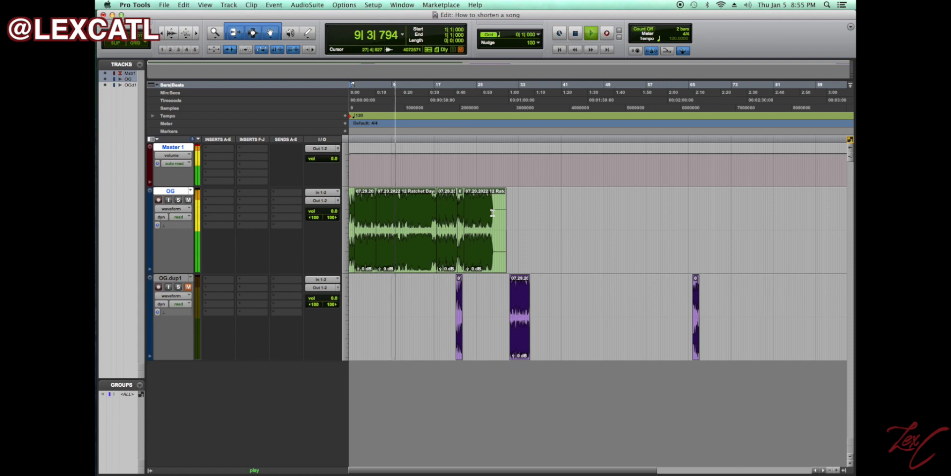
{"action": "key", "text": "super+bracketright"}
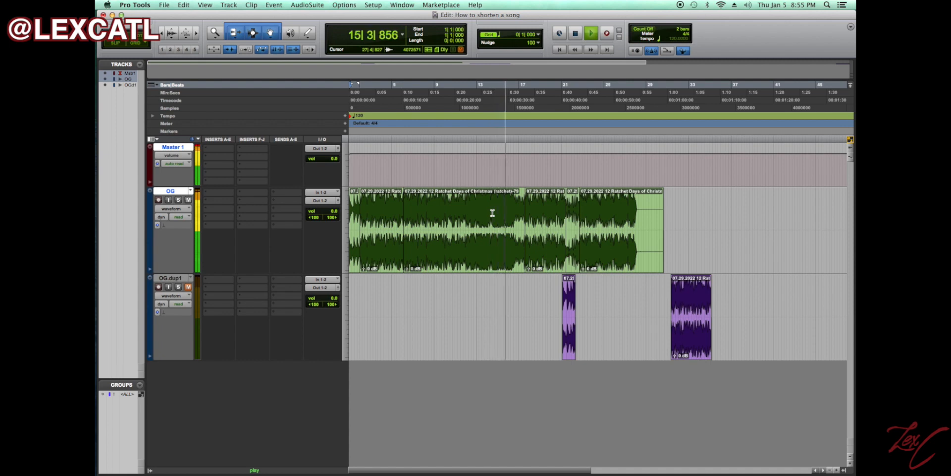
Audition the rest of the OG track, playing from the clip at 17|3|365 through the ending.
{"action": "left_click", "coordinate": [549, 254]}
{"action": "key", "text": "super+bracketright"}
{"action": "key", "text": "super+bracketright"}
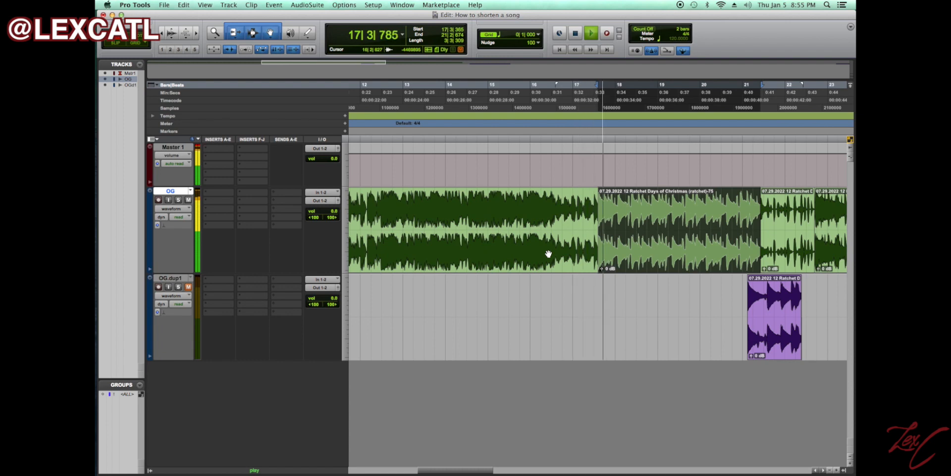
{"action": "key", "text": "super+bracketleft"}
{"action": "scroll", "coordinate": [549, 254], "scroll_direction": "right", "scroll_amount": 5}
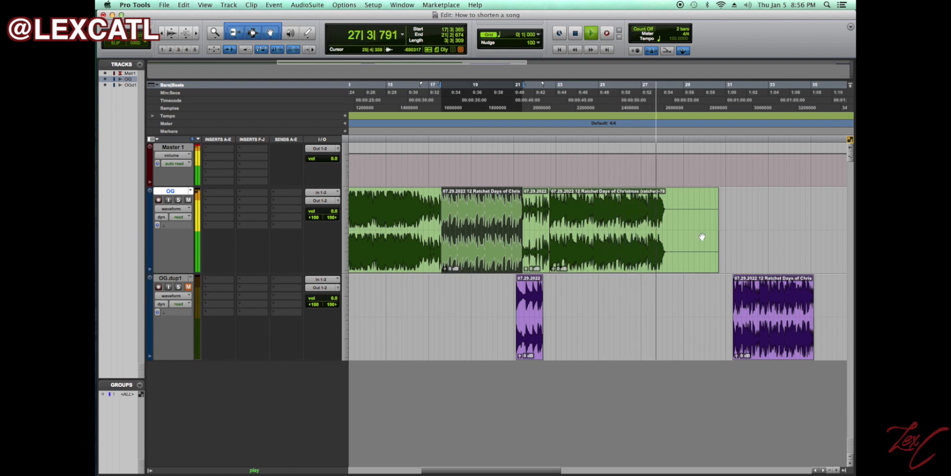
{"action": "key", "text": "space"}
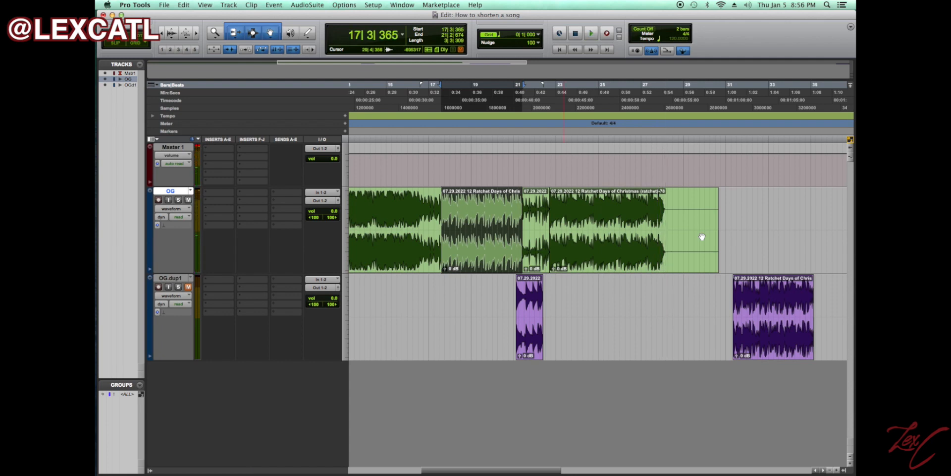
Mute the OG track, unmute OG.dup1, and audition the OG.dup1 clip starting at 21|1|443.
{"action": "left_click", "coordinate": [650, 262]}
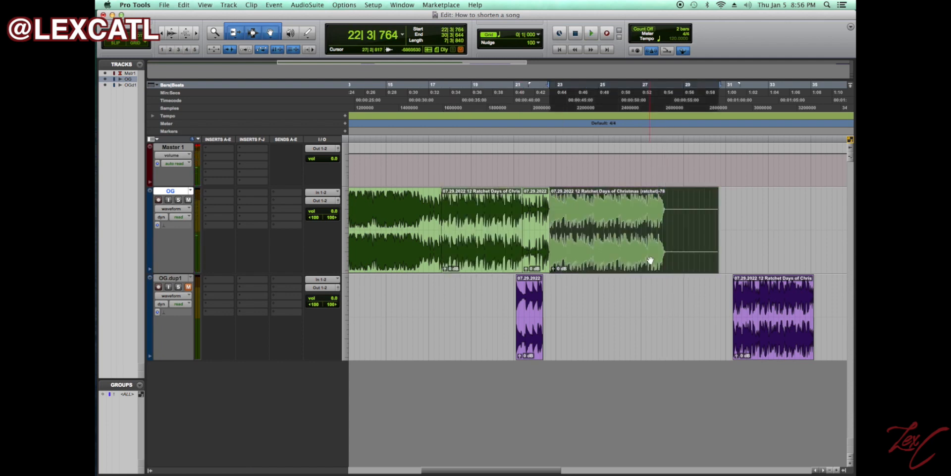
{"action": "key", "text": "super+bracketleft"}
{"action": "key", "text": "super+bracketleft"}
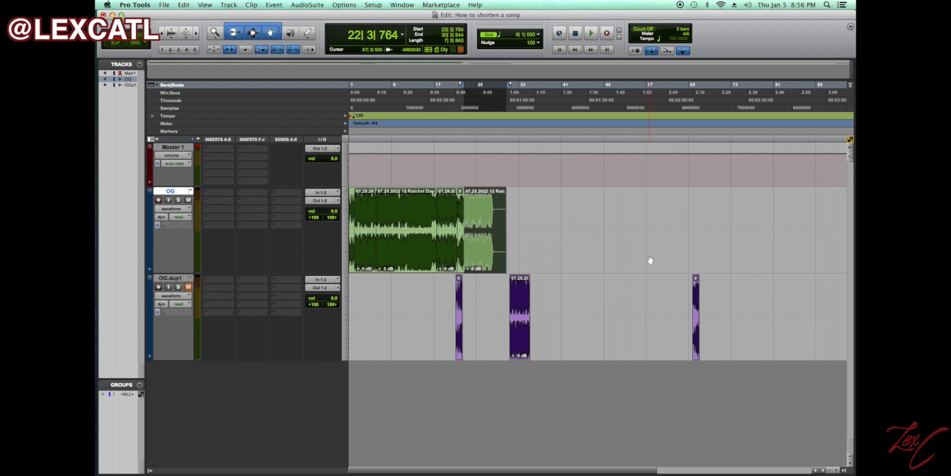
{"action": "left_click", "coordinate": [461, 335]}
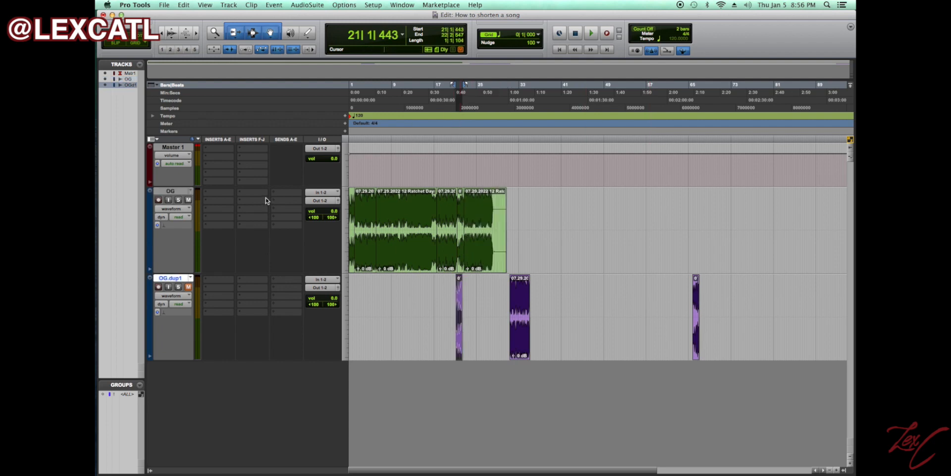
{"action": "key", "text": "super+bracketright"}
{"action": "key", "text": "super+bracketright"}
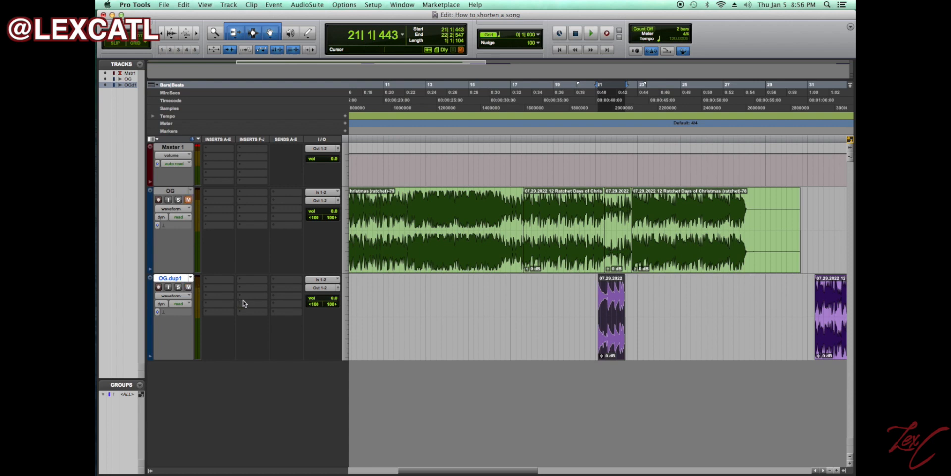
{"action": "key", "text": "super+bracketleft"}
{"action": "key", "text": "super+bracketleft"}
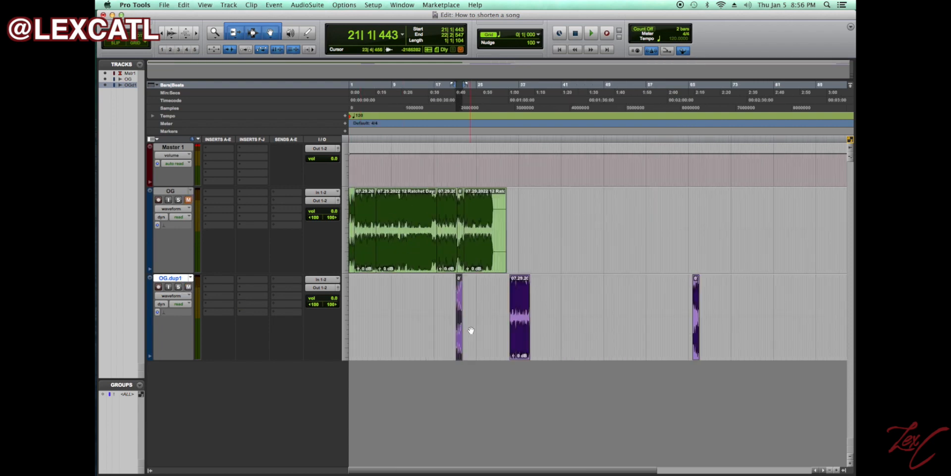
{"action": "key", "text": "space"}
{"action": "key", "text": "space"}
Move the OG.dup1 clip at bar 21 to 1|1|000, and place the clip at bar 31 directly after it.
{"action": "left_click", "coordinate": [460, 342]}
{"action": "left_click_drag", "start_coordinate": [359, 360], "coordinate": [326, 341]}
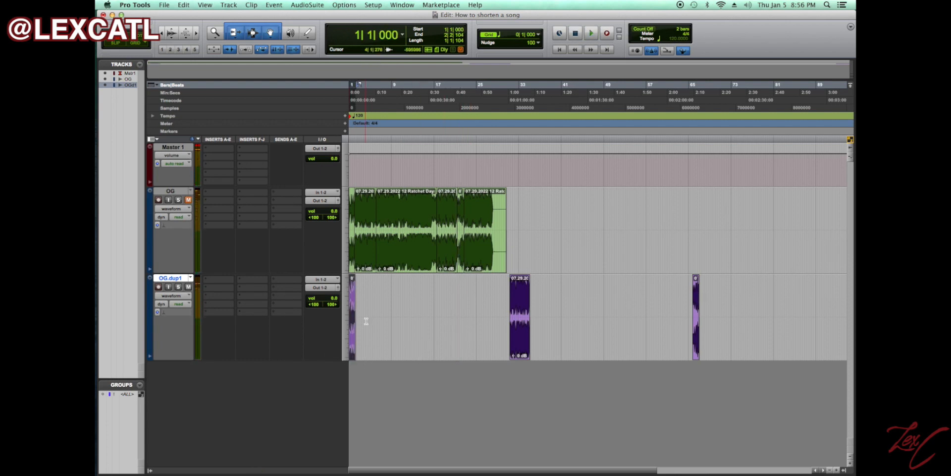
{"action": "left_click", "coordinate": [520, 333]}
{"action": "key", "text": "space"}
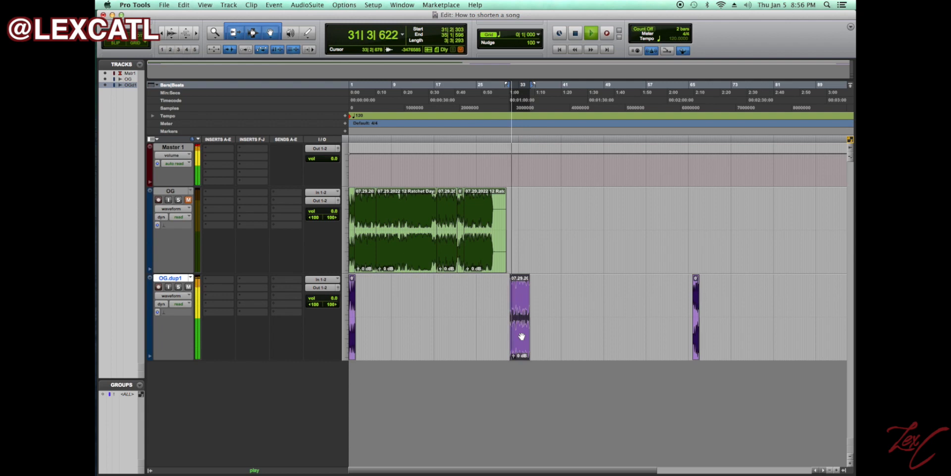
{"action": "key", "text": "space"}
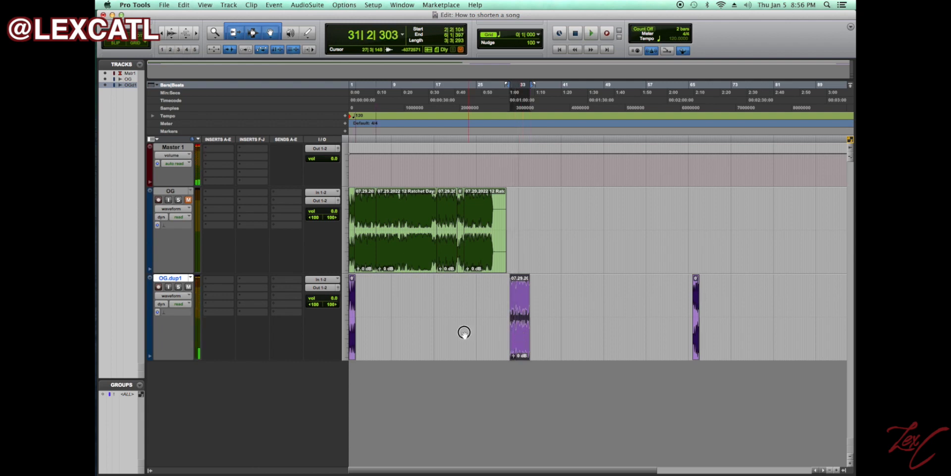
{"action": "left_click_drag", "start_coordinate": [520, 333], "coordinate": [373, 332]}
Audition the remaining OG.dup1 clip near bar 65 and move it to 6|1|397, directly after the second clip.
{"action": "left_click", "coordinate": [695, 341]}
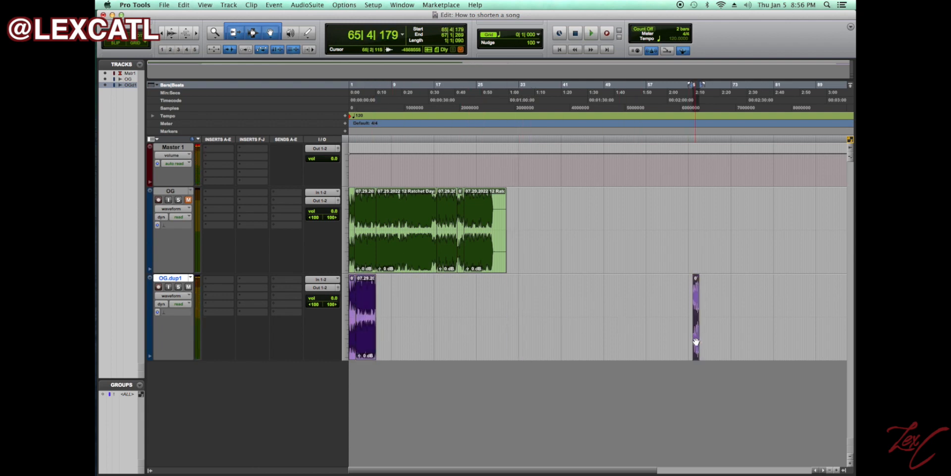
{"action": "key", "text": "space"}
{"action": "left_click", "coordinate": [696, 340]}
{"action": "key", "text": "space"}
{"action": "left_click_drag", "start_coordinate": [423, 340], "coordinate": [424, 342]}
Play the three joined OG.dup1 clips from the start of the session.
{"action": "key", "text": "super+bracketright"}
{"action": "key", "text": "super+bracketright"}
{"action": "key", "text": "super+bracketright"}
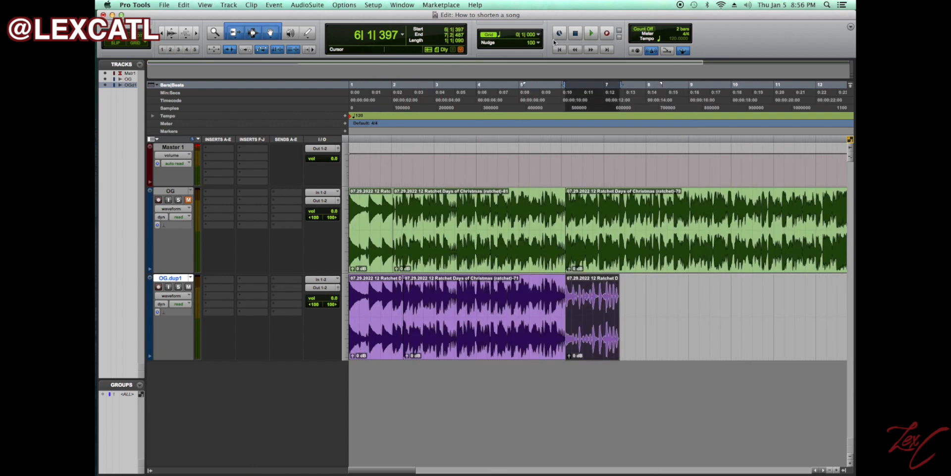
{"action": "key", "text": "Return"}
{"action": "key", "text": "space"}
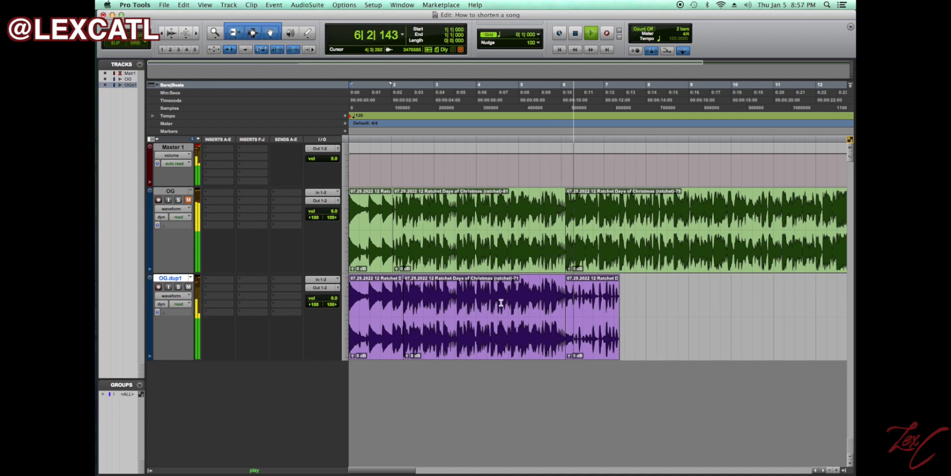
{"action": "key", "text": "r"}
{"action": "key", "text": "r"}
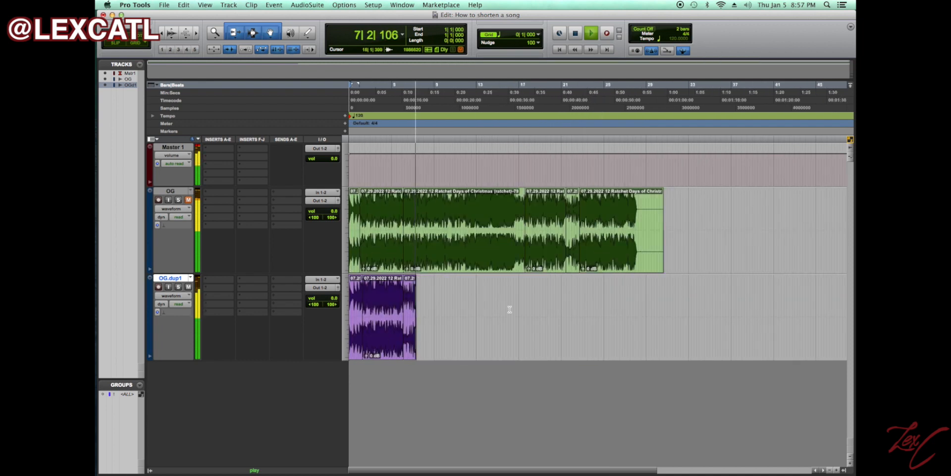
{"action": "key", "text": "space"}
Unmute the OG track and audition its clips starting at 22|3|764, 21|2|674 and 17|3|365.
{"action": "left_click", "coordinate": [605, 264]}
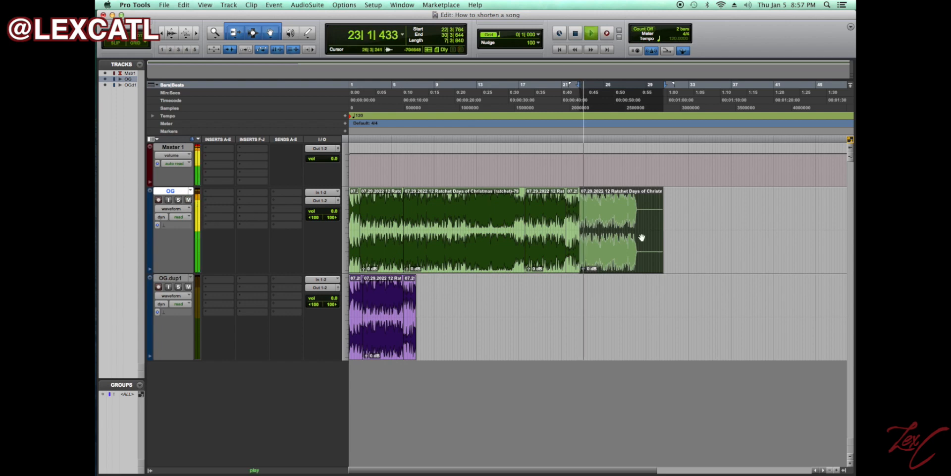
{"action": "left_click", "coordinate": [571, 260]}
{"action": "key", "text": "space"}
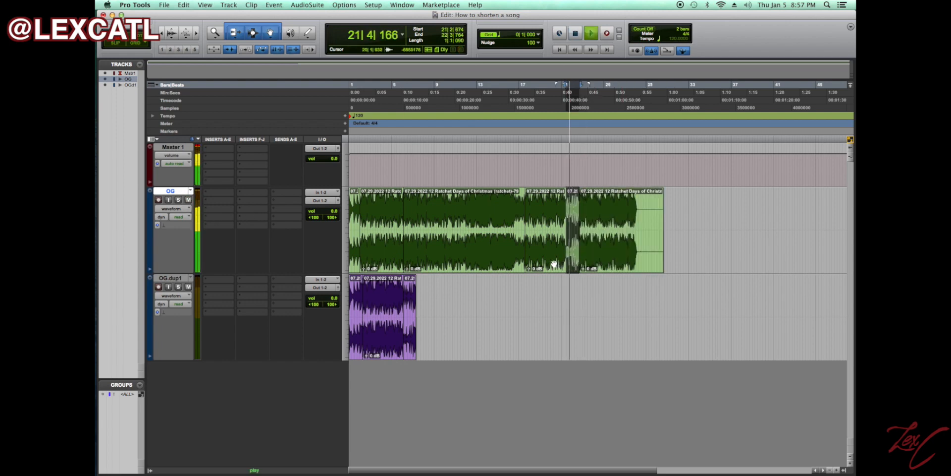
{"action": "left_click", "coordinate": [545, 261]}
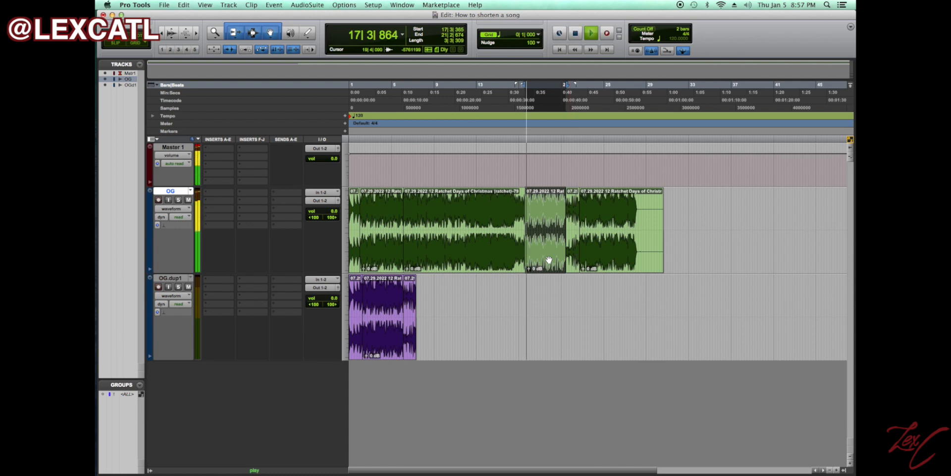
Paste the copied OG clip onto OG.dup1 at 7|2|487, directly after the third clip, and mute the OG track.
{"action": "key", "text": "super+v"}
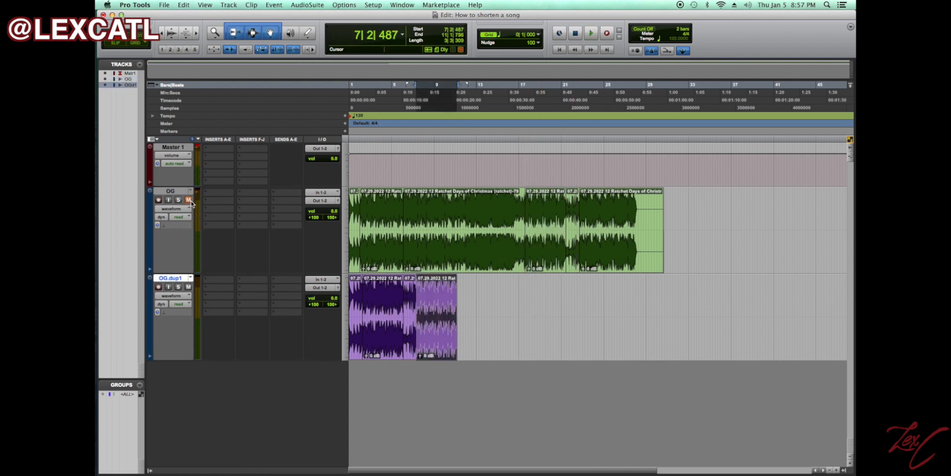
{"action": "left_click", "coordinate": [559, 50]}
{"action": "key", "text": "super+bracketright"}
{"action": "key", "text": "super+bracketright"}
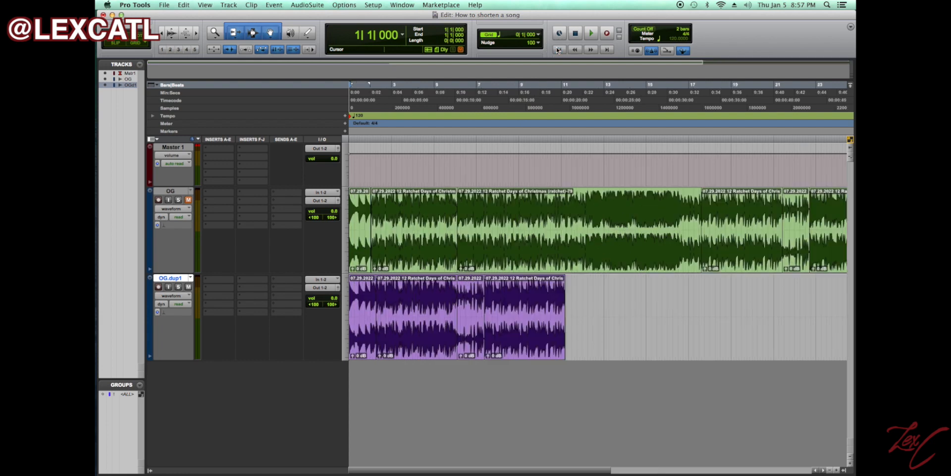
Move the join between the first two OG.dup1 clips back to 2|1|141, matching the cut on OG.
{"action": "scroll", "coordinate": [659, 224], "scroll_direction": "right", "scroll_amount": 3}
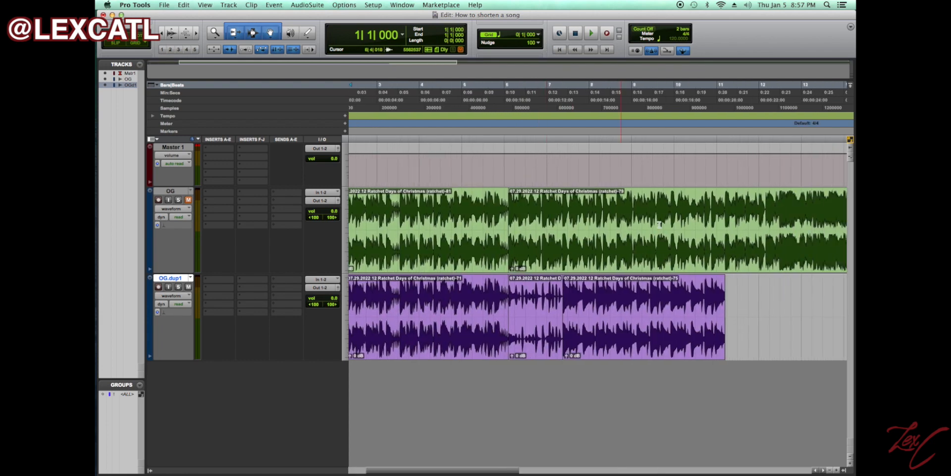
{"action": "left_click", "coordinate": [722, 163]}
{"action": "scroll", "coordinate": [637, 225], "scroll_direction": "left", "scroll_amount": 3}
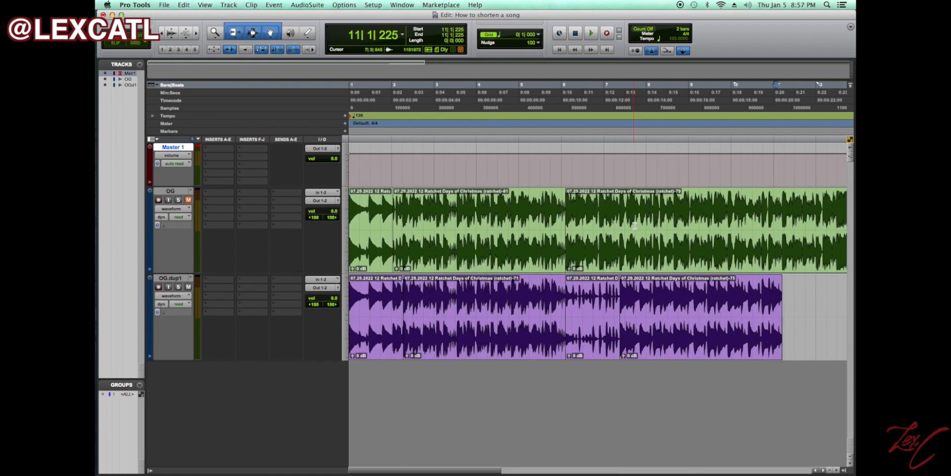
{"action": "left_click", "coordinate": [395, 305]}
{"action": "key", "text": "super+bracketright"}
{"action": "key", "text": "super+bracketright"}
{"action": "key", "text": "super+bracketright"}
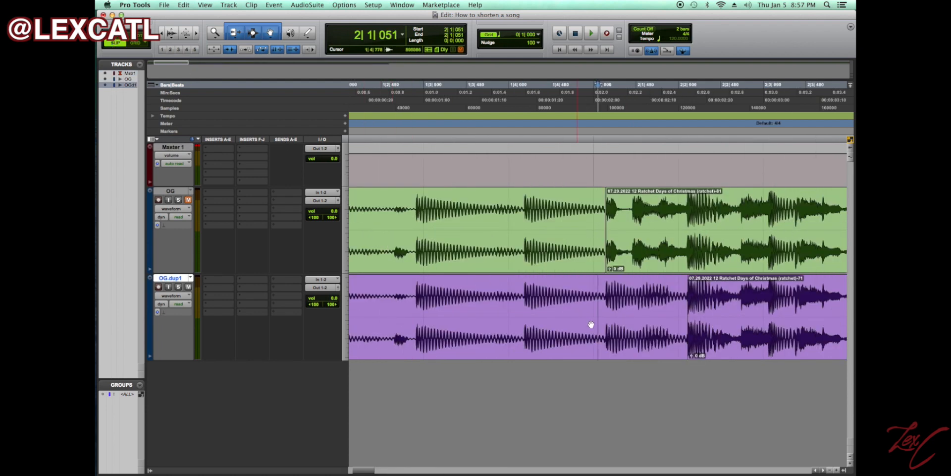
{"action": "scroll", "coordinate": [626, 333], "scroll_direction": "right", "scroll_amount": 1}
{"action": "left_click_drag", "start_coordinate": [685, 311], "coordinate": [611, 324]}
Add a short crossfade from 2|1|135 to 2|1|147 across the join between the first two OG.dup1 clips.
{"action": "key", "text": "super+bracketright"}
{"action": "key", "text": "super+bracketright"}
{"action": "key", "text": "super+bracketright"}
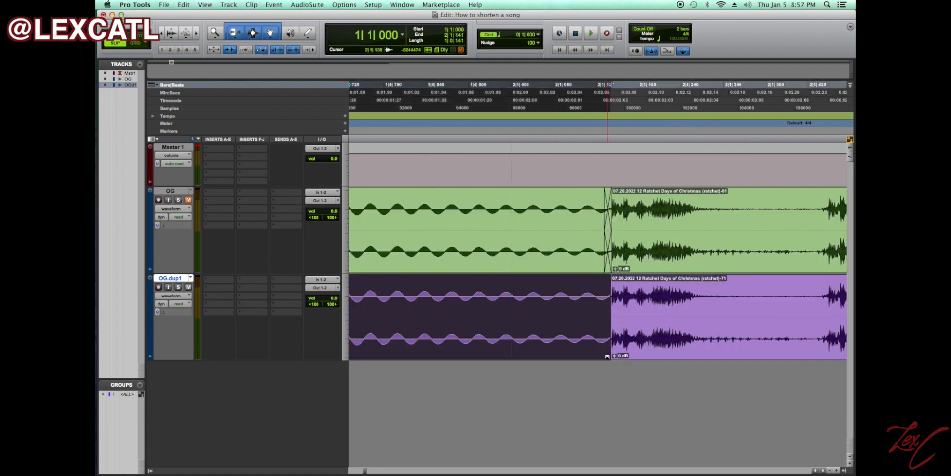
{"action": "left_click", "coordinate": [607, 352]}
{"action": "key", "text": "super+bracketleft"}
{"action": "key", "text": "super+bracketleft"}
{"action": "key", "text": "super+bracketleft"}
{"action": "key", "text": "super+bracketleft"}
{"action": "key", "text": "super+bracketleft"}
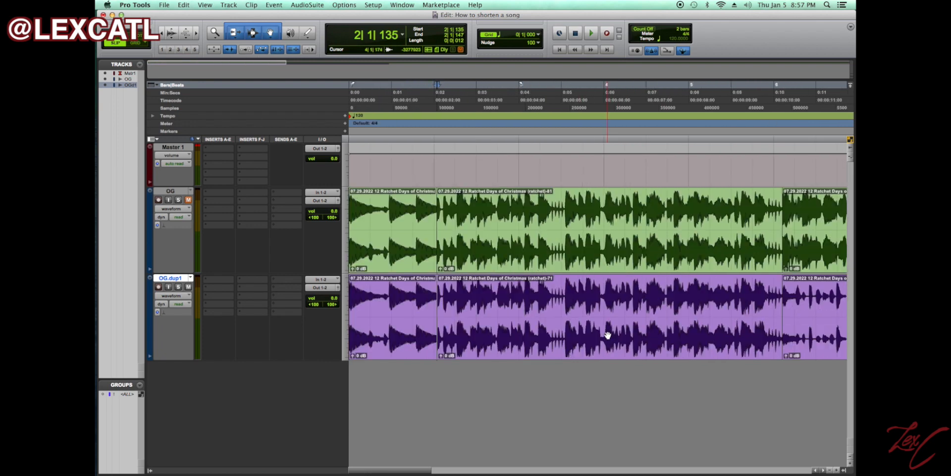
Play the four-clip OG.dup1 sequence from the start of the session.
{"action": "key", "text": "super+bracketleft"}
{"action": "left_click", "coordinate": [559, 50]}
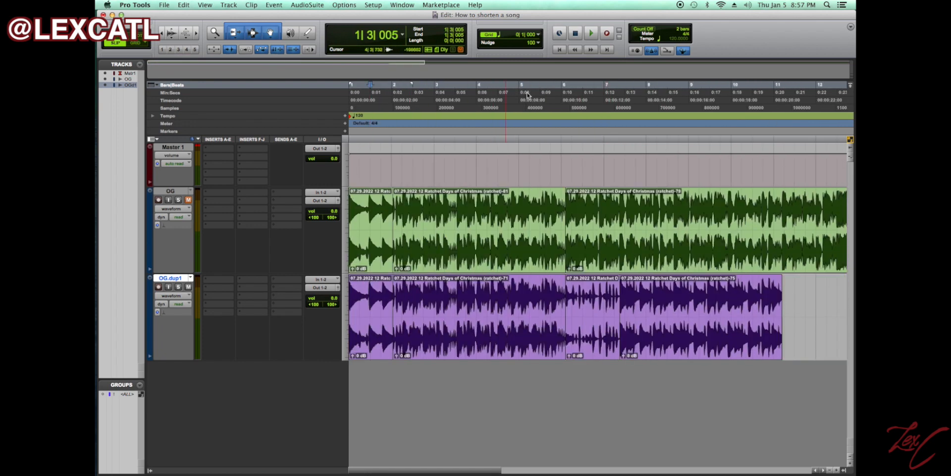
{"action": "key", "text": "space"}
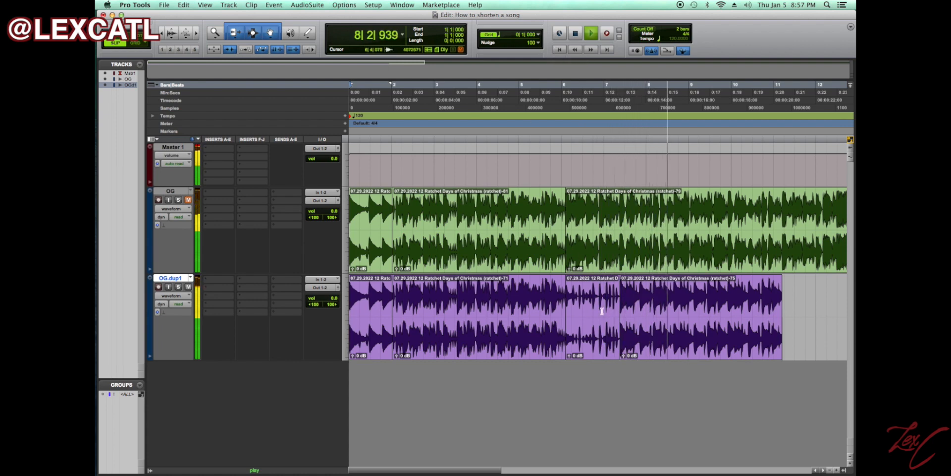
Extend the end of the last OG.dup1 clip to 14|2|361.
{"action": "scroll", "coordinate": [614, 307], "scroll_direction": "right", "scroll_amount": 6}
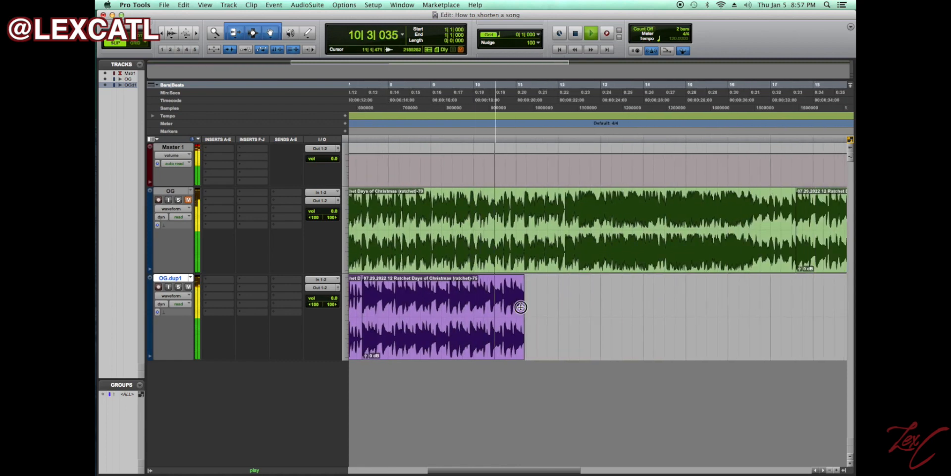
{"action": "left_click_drag", "start_coordinate": [522, 307], "coordinate": [608, 339]}
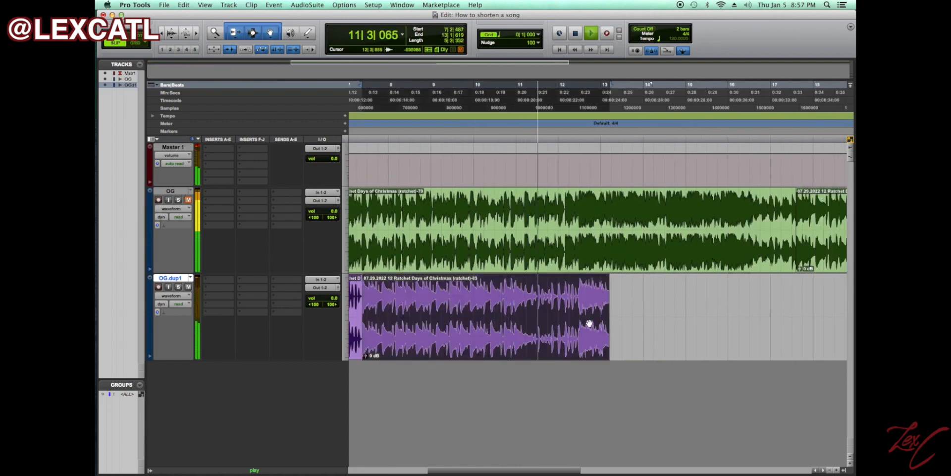
{"action": "left_click_drag", "start_coordinate": [608, 310], "coordinate": [658, 328]}
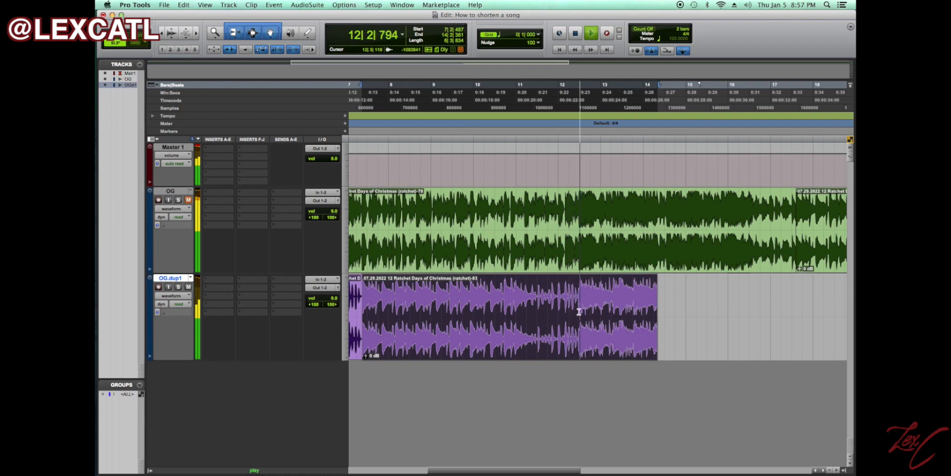
Audition the extended OG.dup1 clip from 12|2|886, where the louder section begins.
{"action": "left_click", "coordinate": [577, 287]}
{"action": "key", "text": "space"}
{"action": "key", "text": "space"}
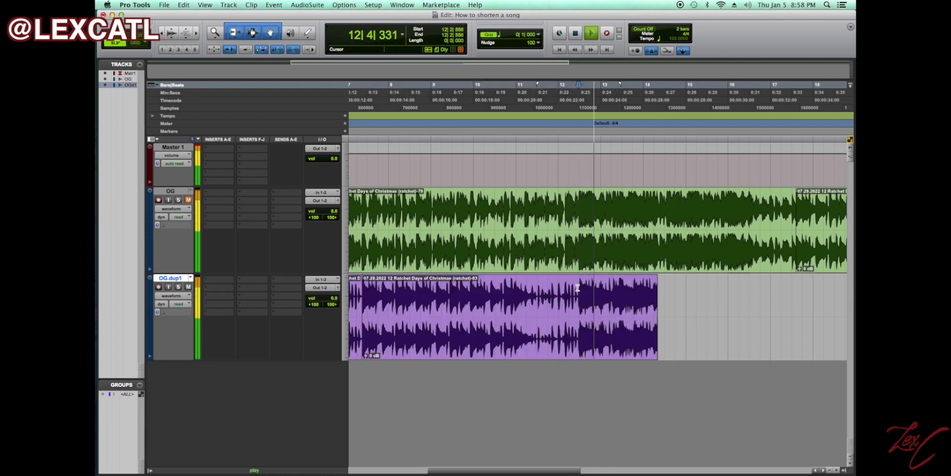
{"action": "key", "text": "space"}
Split the last OG.dup1 clip at 12|2|886, where the louder section begins.
{"action": "left_click", "coordinate": [578, 288]}
{"action": "key", "text": "space"}
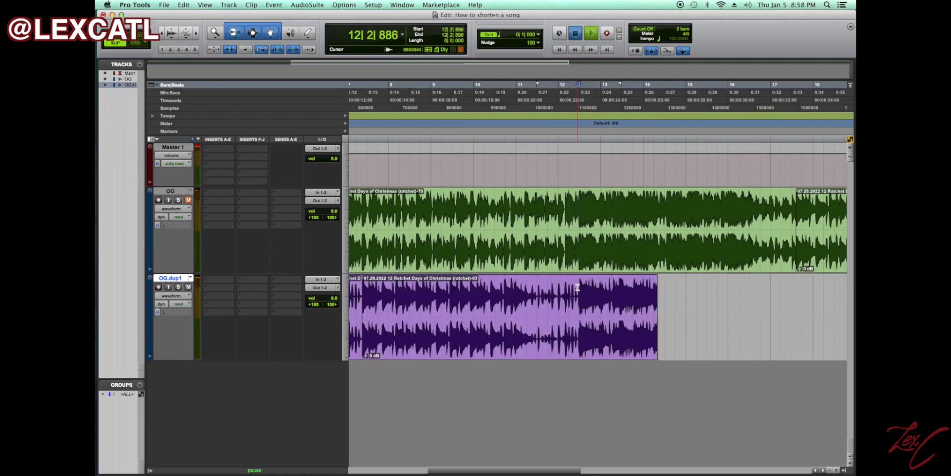
{"action": "key", "text": "t"}
{"action": "key", "text": "t"}
{"action": "key", "text": "t"}
{"action": "key", "text": "space"}
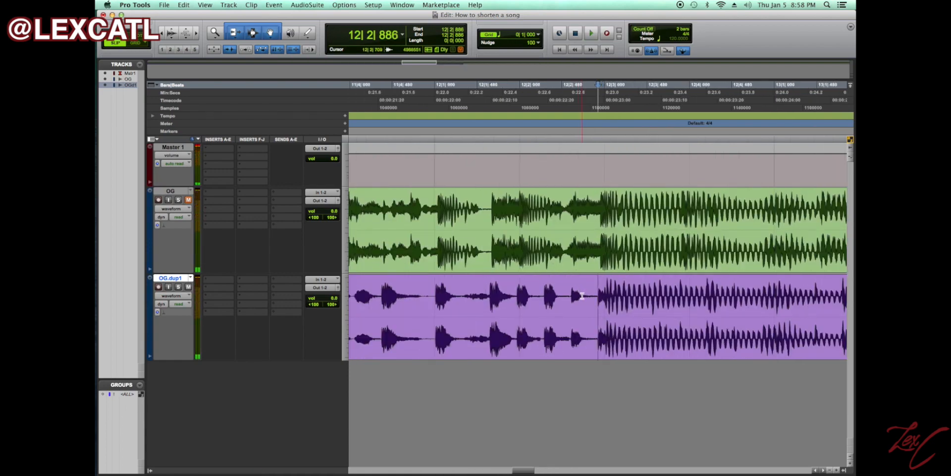
{"action": "key", "text": "space"}
{"action": "key", "text": "b"}
{"action": "key", "text": "r"}
{"action": "key", "text": "r"}
{"action": "key", "text": "r"}
{"action": "key", "text": "space"}
{"action": "key", "text": "r"}
{"action": "key", "text": "r"}
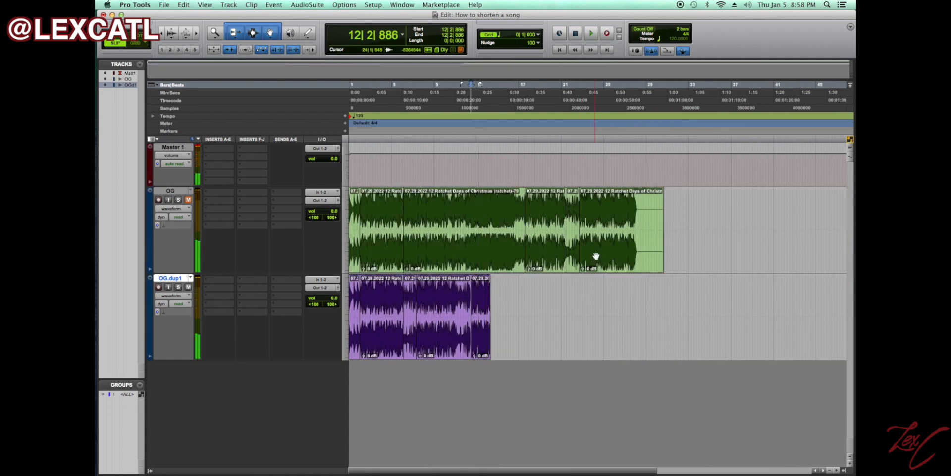
Unmute the OG track and audition the end of its song from 27|3|640.
{"action": "left_click", "coordinate": [633, 202]}
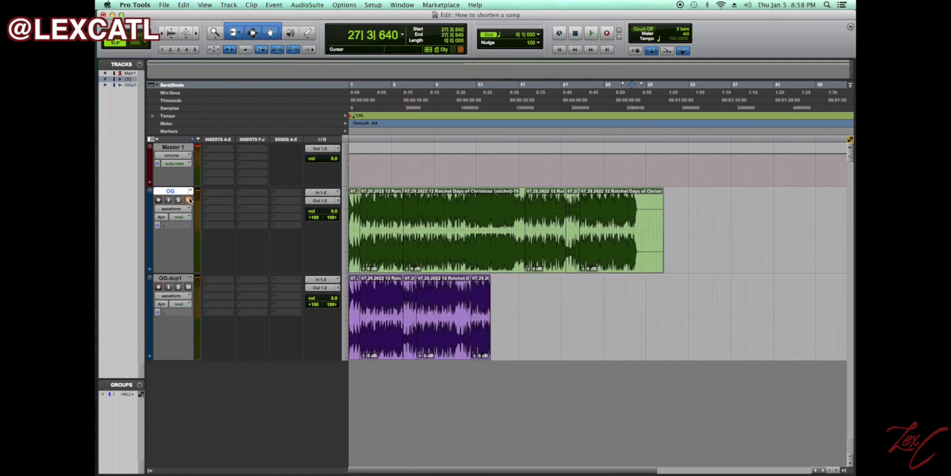
{"action": "key", "text": "t"}
{"action": "key", "text": "t"}
{"action": "key", "text": "t"}
{"action": "key", "text": "t"}
{"action": "key", "text": "space"}
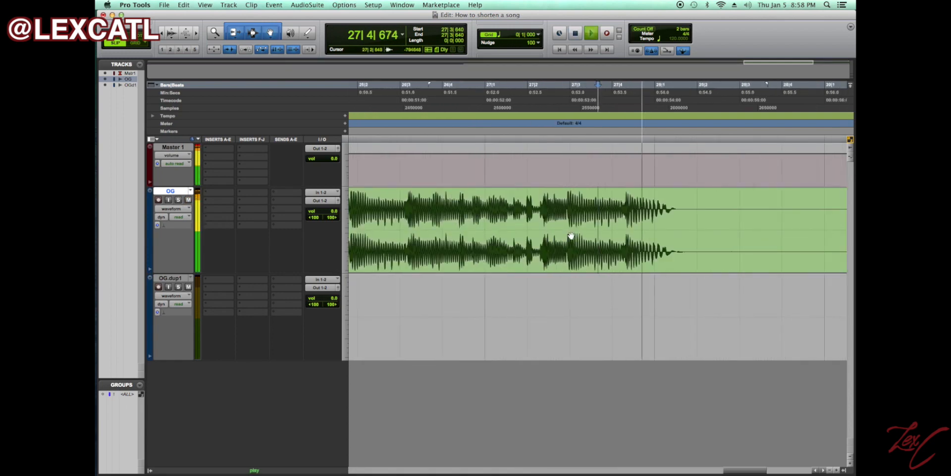
{"action": "key", "text": "space"}
Find the final hit of the OG song at 27|4|242 and split the clip there.
{"action": "key", "text": "Tab"}
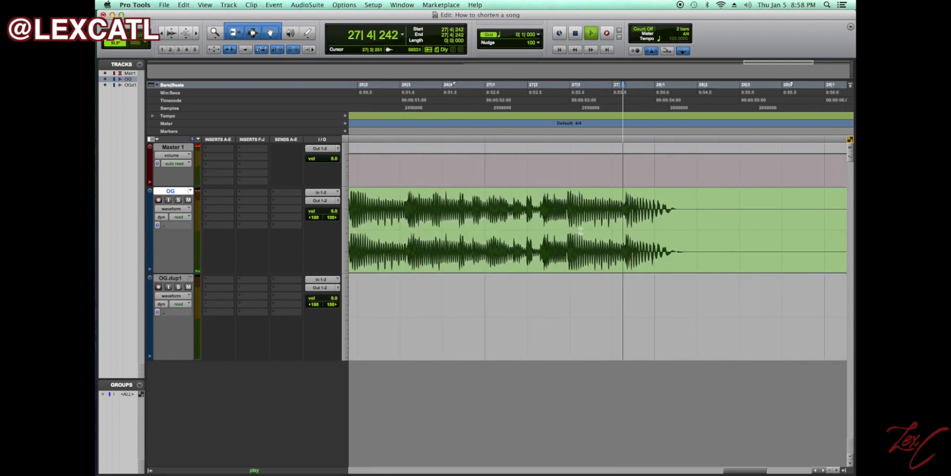
{"action": "key", "text": "space"}
{"action": "key", "text": "b"}
{"action": "key", "text": "r"}
{"action": "key", "text": "r"}
{"action": "key", "text": "r"}
{"action": "key", "text": "r"}
{"action": "key", "text": "space"}
Copy the split-off OG ending to OG.dup1 and place it at 14|2|361, directly after the last clip, with OG muted.
{"action": "left_click", "coordinate": [607, 264]}
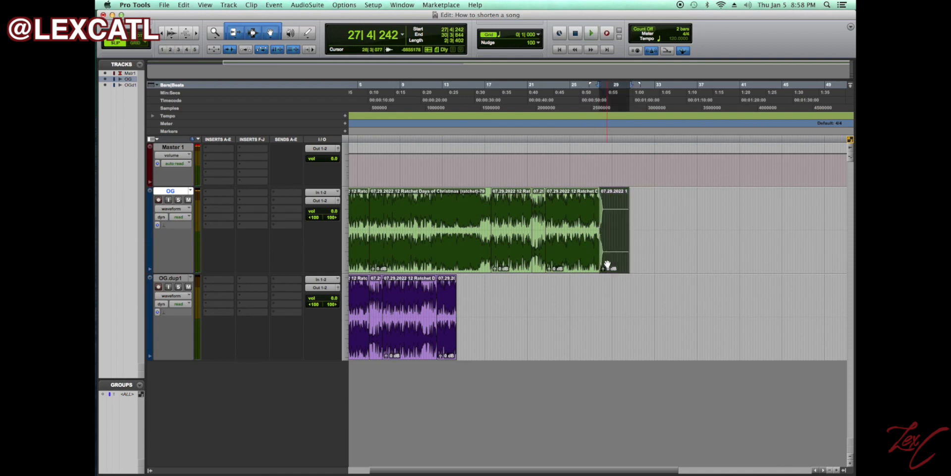
{"action": "left_click_drag", "start_coordinate": [607, 263], "coordinate": [605, 320]}
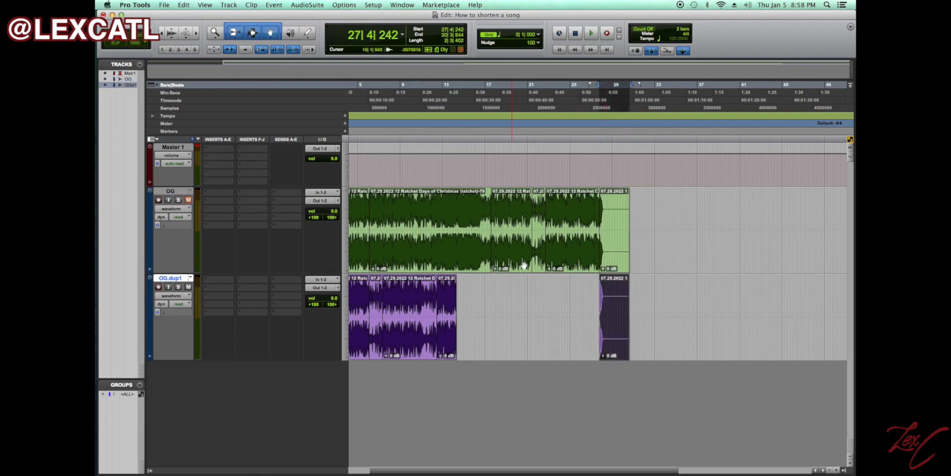
{"action": "left_click_drag", "start_coordinate": [611, 335], "coordinate": [491, 346]}
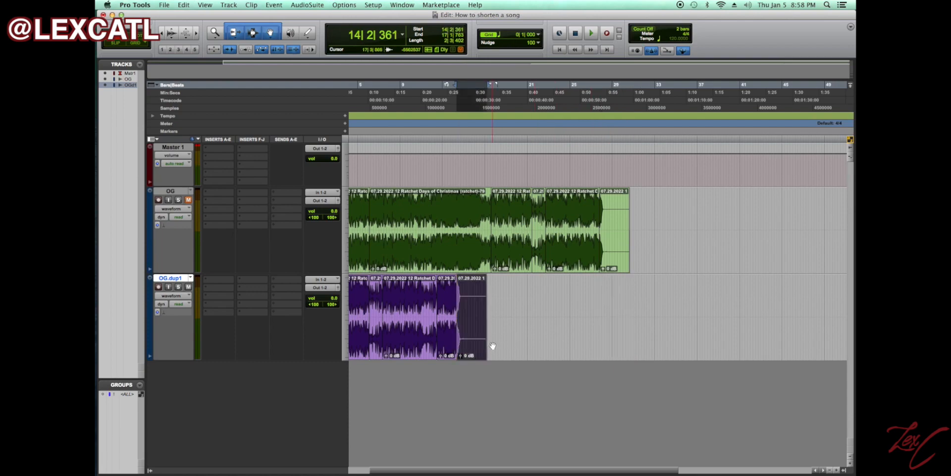
Delete the OG.dup1 clip from 12|2|886 to 14|2|361 in Shuffle mode, closing the gap with the ending clip.
{"action": "key", "text": "t"}
{"action": "key", "text": "t"}
{"action": "key", "text": "t"}
{"action": "key", "text": "t"}
{"action": "key", "text": "t"}
{"action": "scroll", "coordinate": [488, 345], "scroll_direction": "left", "scroll_amount": 10}
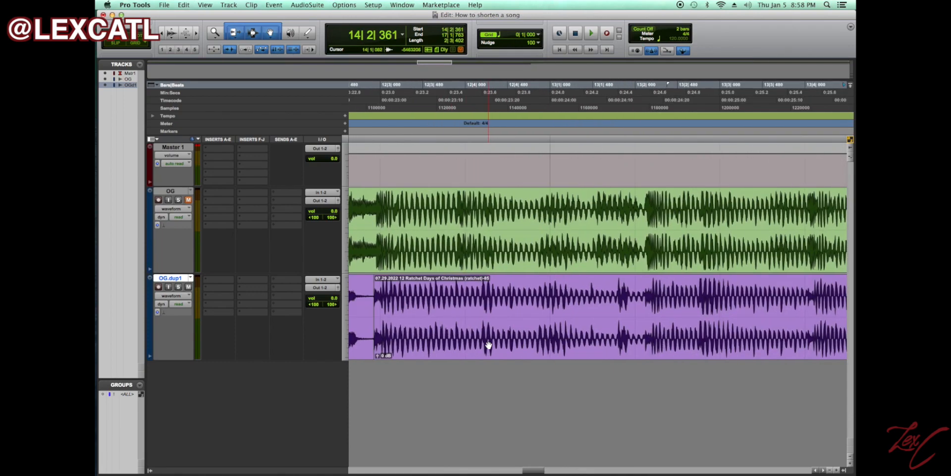
{"action": "left_click", "coordinate": [707, 325]}
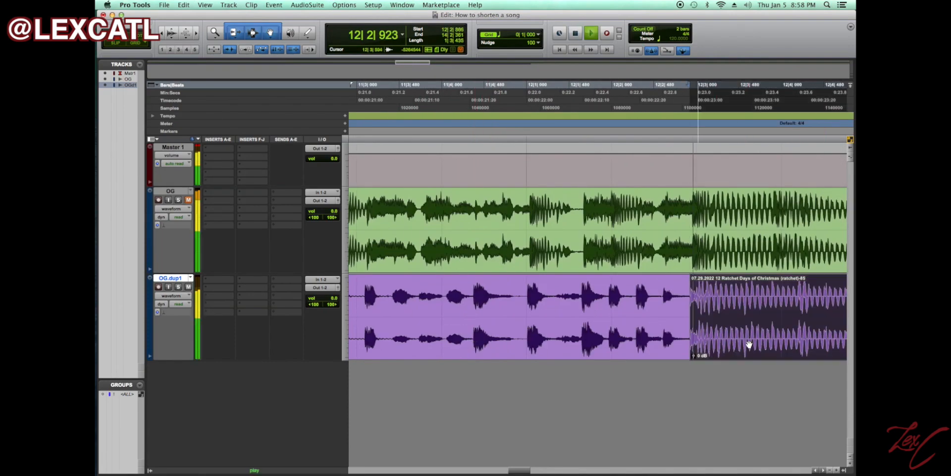
{"action": "key", "text": "r"}
{"action": "key", "text": "r"}
{"action": "key", "text": "r"}
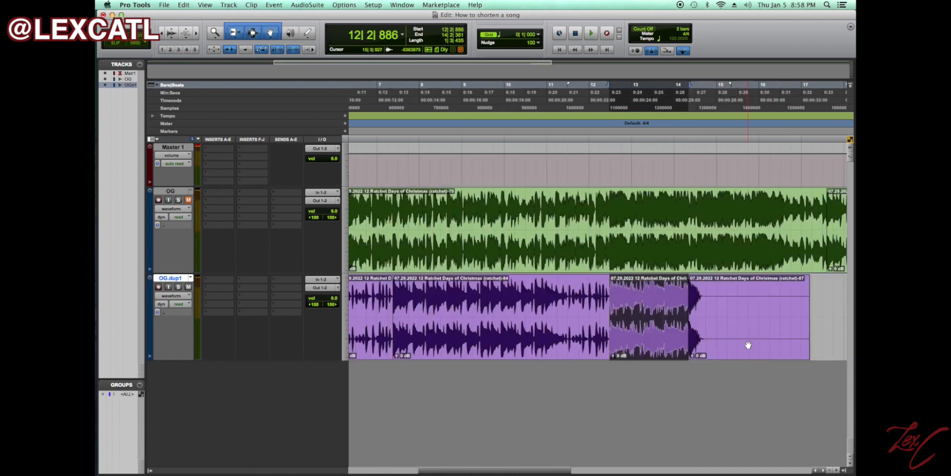
{"action": "key", "text": "Delete"}
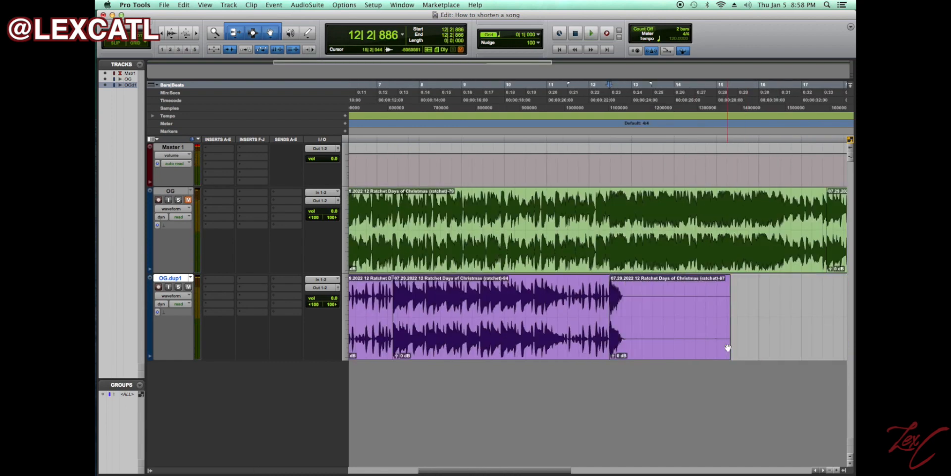
Play OG.dup1 from 11|2|822 through the join with the ending clip.
{"action": "left_click", "coordinate": [566, 292]}
{"action": "key", "text": "space"}
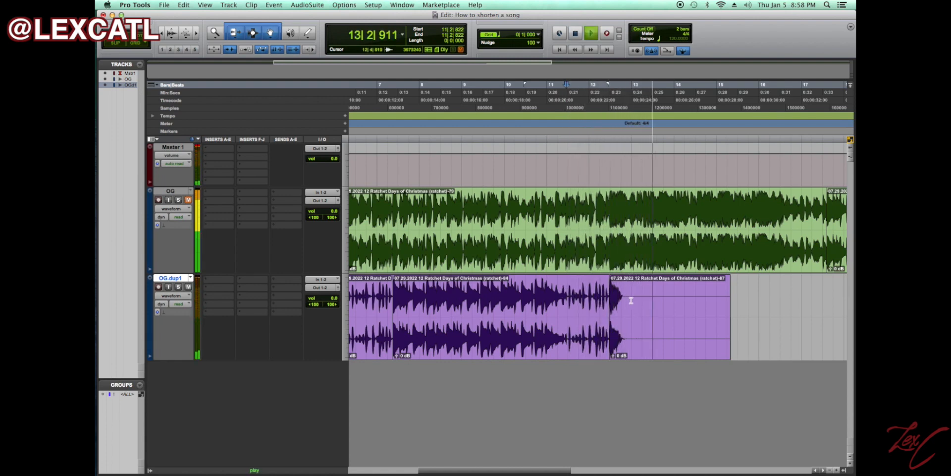
{"action": "key", "text": "space"}
Switch to Slip mode and trim the end of the OG.dup1 ending clip to 13|1|041.
{"action": "left_click", "coordinate": [632, 294]}
{"action": "key", "text": "ctrl+super+f"}
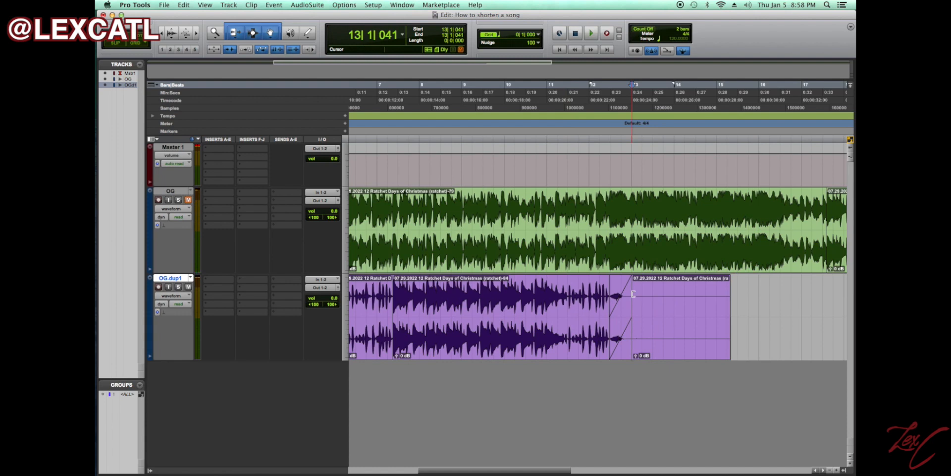
{"action": "key", "text": "ctrl+z"}
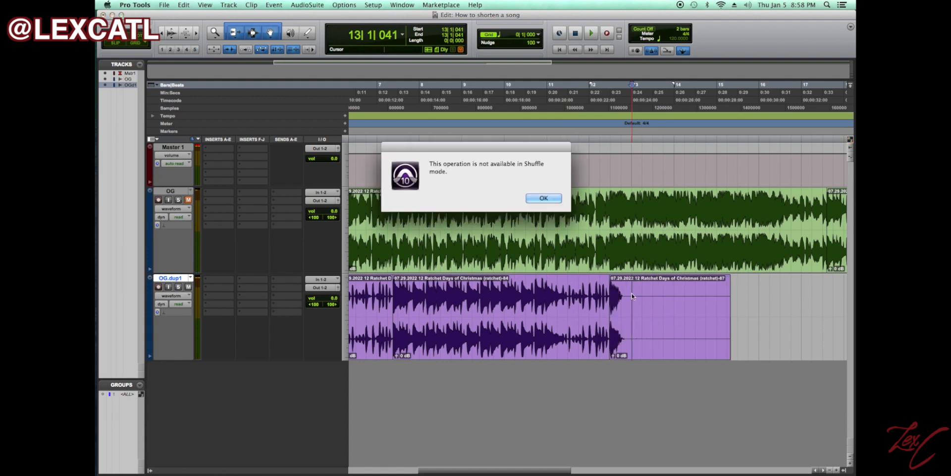
{"action": "left_click", "coordinate": [545, 197]}
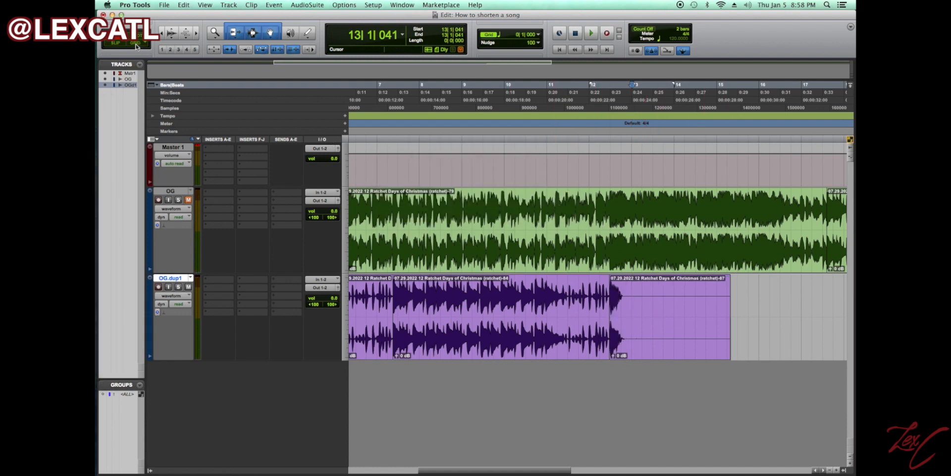
{"action": "left_click", "coordinate": [116, 43]}
{"action": "key", "text": "s"}
Play the shortened OG.dup1 sequence from the start of the session to check its joins and new ending.
{"action": "key", "text": "r"}
{"action": "key", "text": "r"}
{"action": "key", "text": "r"}
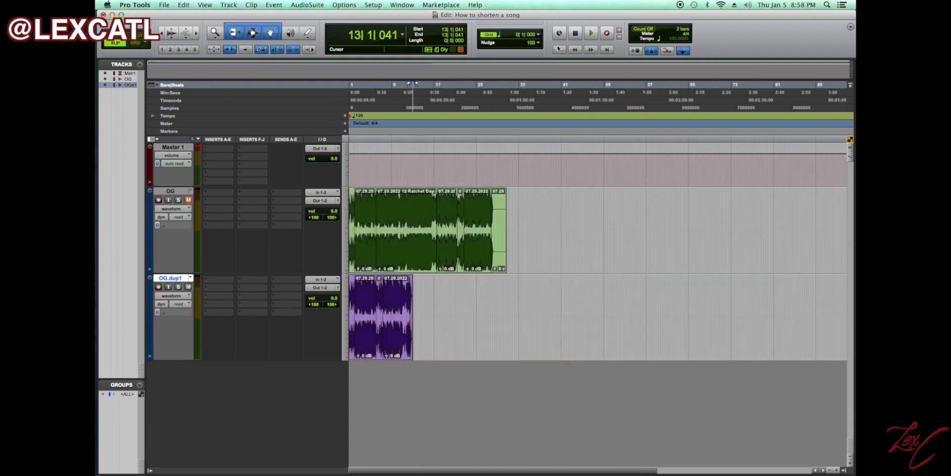
{"action": "left_click", "coordinate": [560, 49]}
{"action": "key", "text": "t"}
{"action": "key", "text": "t"}
{"action": "key", "text": "t"}
{"action": "key", "text": "space"}
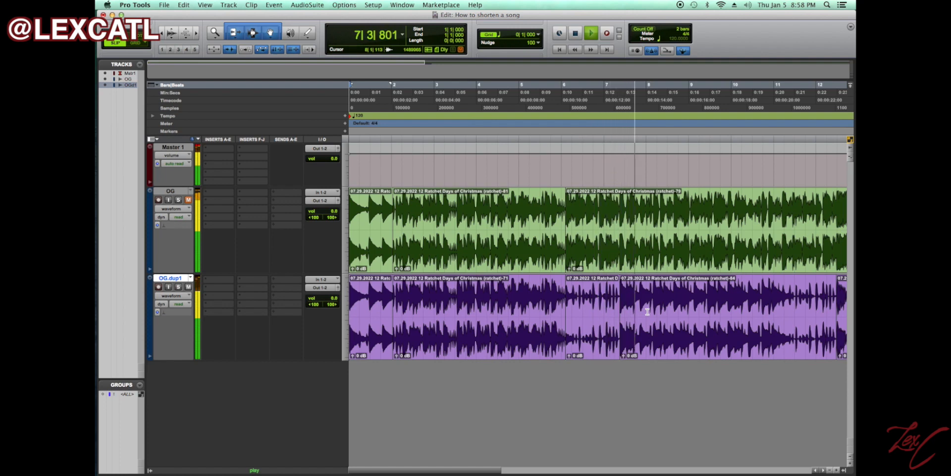
Inspect the OG.dup1 join near 6|1|400 up close, selecting across it from 6|1|374 to 6|1|420, and stop playback.
{"action": "left_click", "coordinate": [555, 286]}
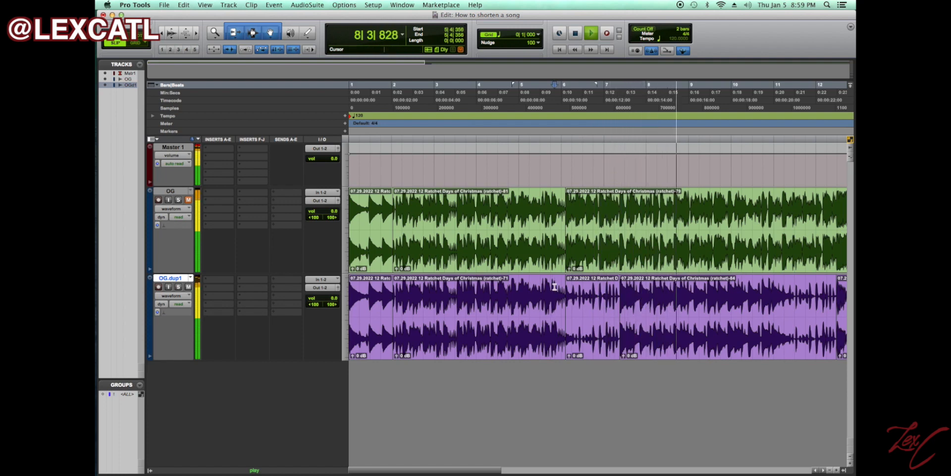
{"action": "key", "text": "super+bracketright"}
{"action": "key", "text": "super+bracketright"}
{"action": "key", "text": "super+bracketright"}
{"action": "key", "text": "super+bracketright"}
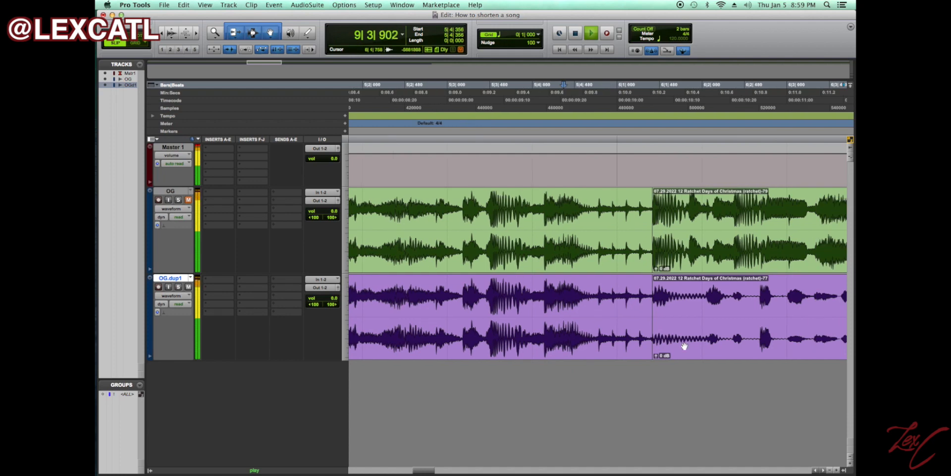
{"action": "left_click", "coordinate": [684, 347]}
{"action": "key", "text": "super+bracketright"}
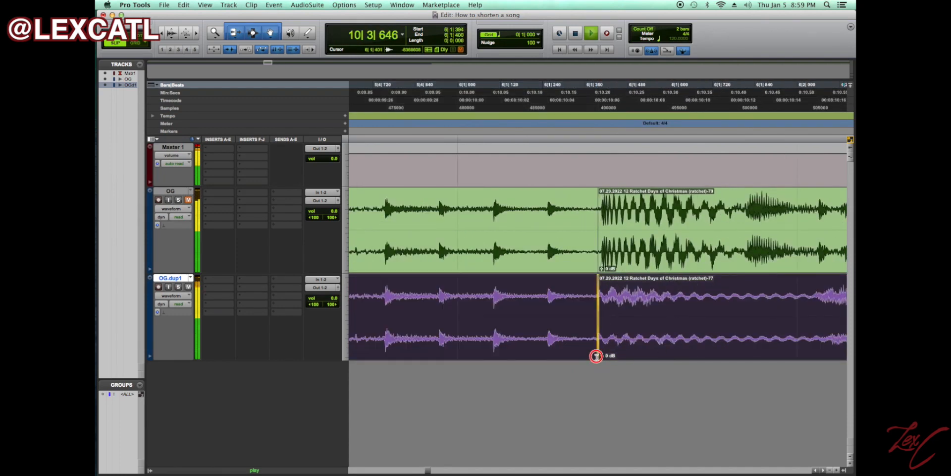
{"action": "left_click_drag", "start_coordinate": [597, 353], "coordinate": [613, 353]}
{"action": "key", "text": "super+bracketleft"}
{"action": "key", "text": "super+bracketleft"}
{"action": "key", "text": "super+bracketleft"}
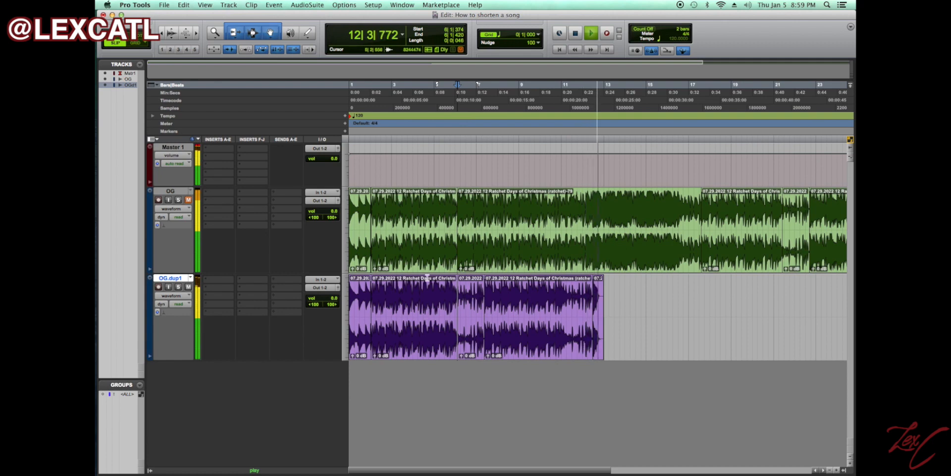
{"action": "left_click", "coordinate": [439, 286]}
{"action": "key", "text": "space"}
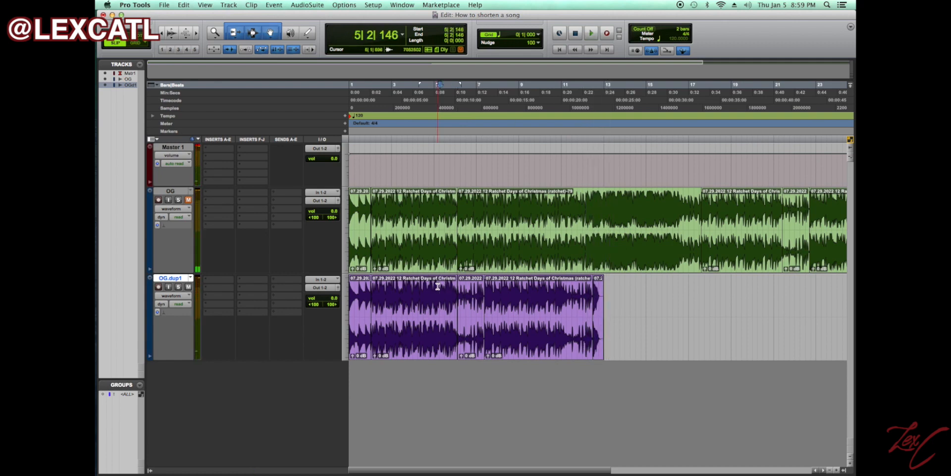
Trim the end of the last clip on OG back to about bar 29.
{"action": "key", "text": "super+bracketleft"}
{"action": "key", "text": "super+bracketleft"}
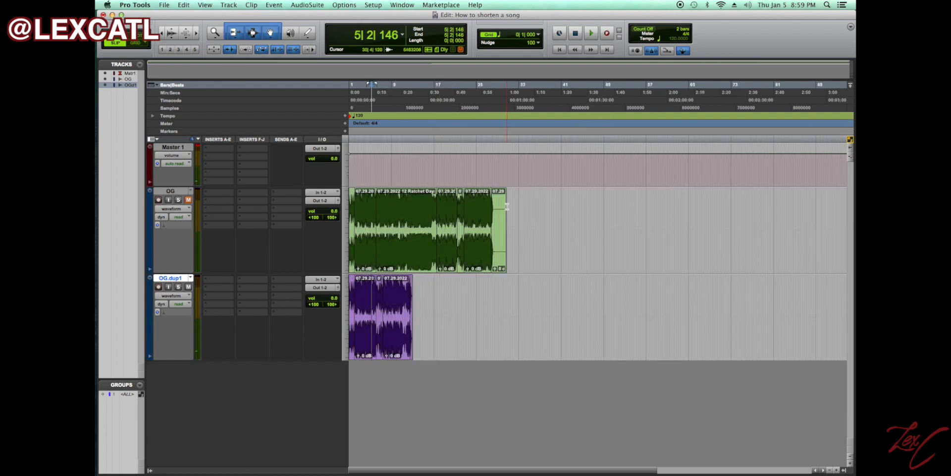
{"action": "left_click_drag", "start_coordinate": [505, 209], "coordinate": [498, 230]}
{"action": "left_click", "coordinate": [498, 281]}
{"action": "key", "text": "super+bracketright"}
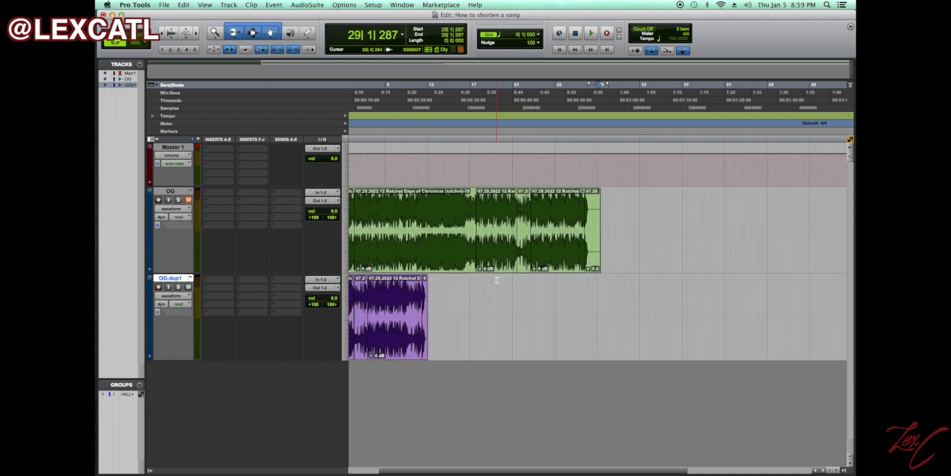
{"action": "key", "text": "super+bracketright"}
{"action": "key", "text": "super+v"}
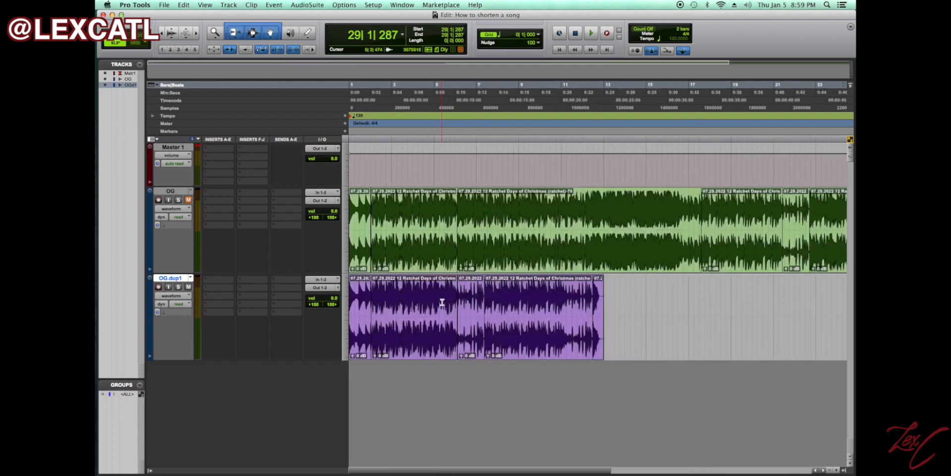
{"action": "key", "text": "super+bracketleft"}
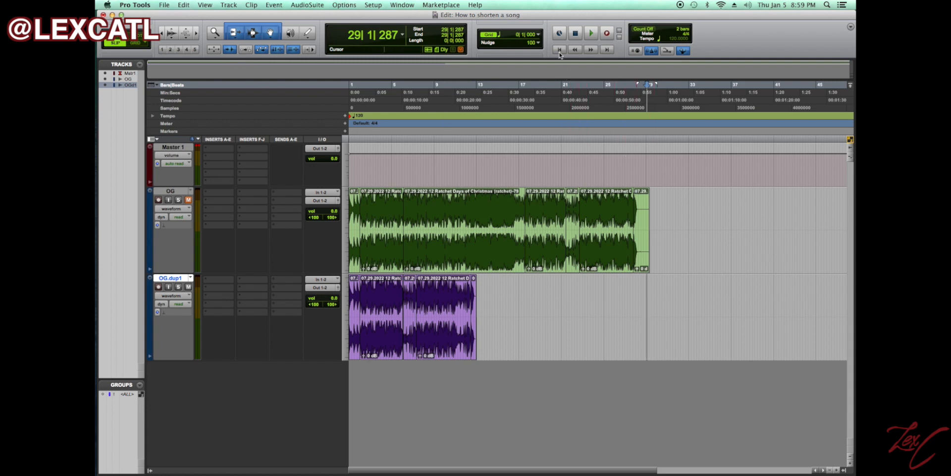
Place the edit cursor within Master 1 and OG, returning it to the session start at 1|1|000 each time.
{"action": "key", "text": "Return"}
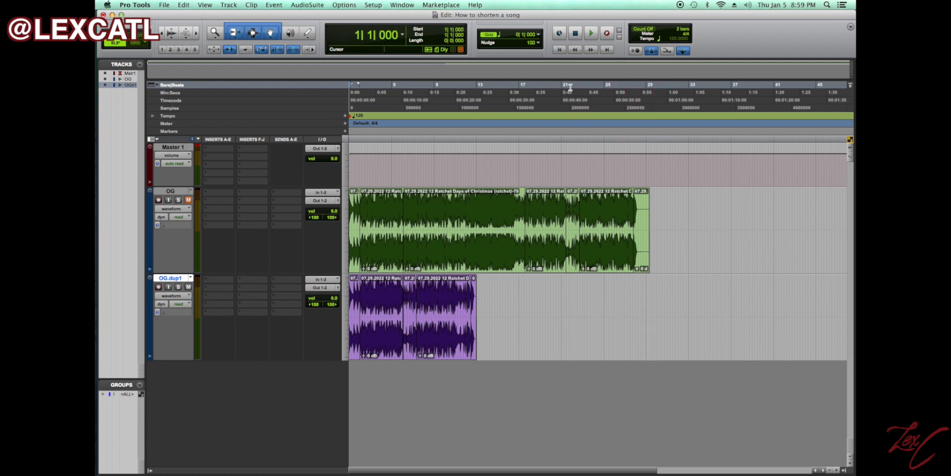
{"action": "left_click", "coordinate": [391, 165]}
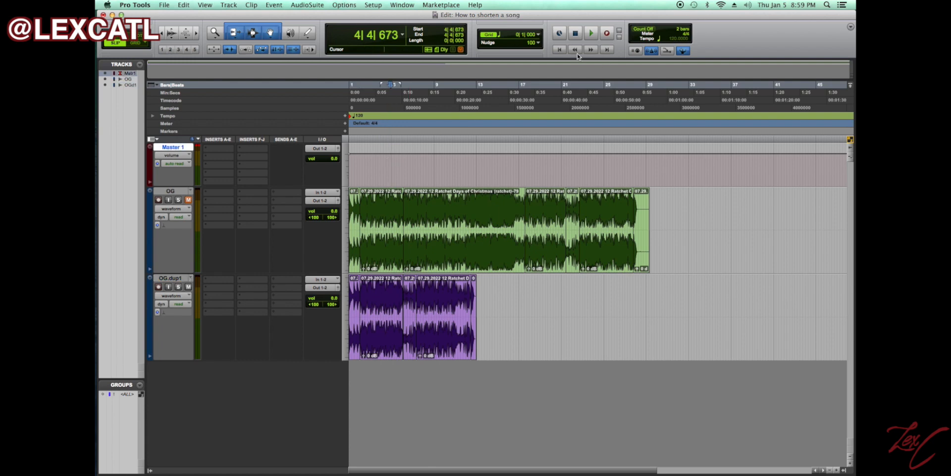
{"action": "left_click", "coordinate": [561, 51]}
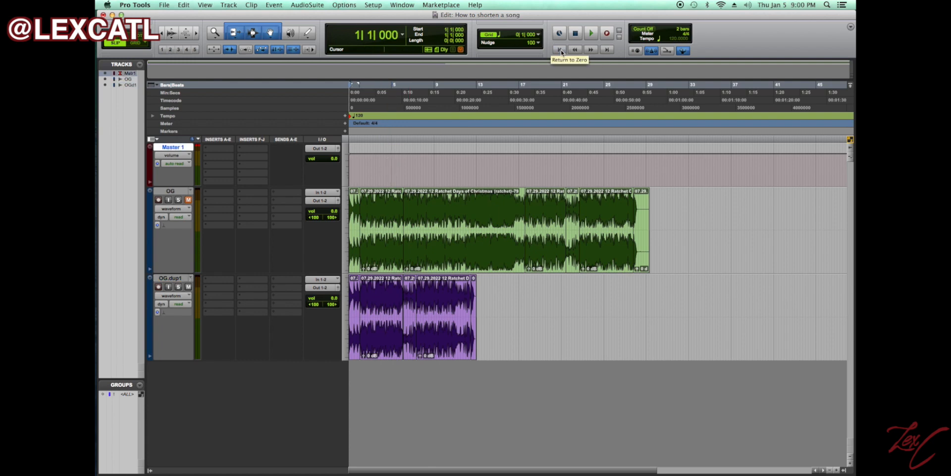
{"action": "key", "text": "super+bracketright"}
{"action": "key", "text": "super+bracketright"}
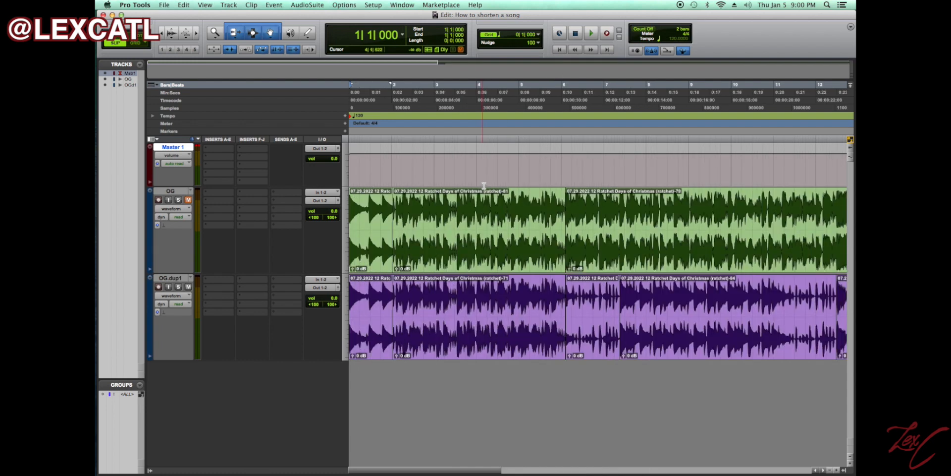
{"action": "left_click", "coordinate": [519, 194]}
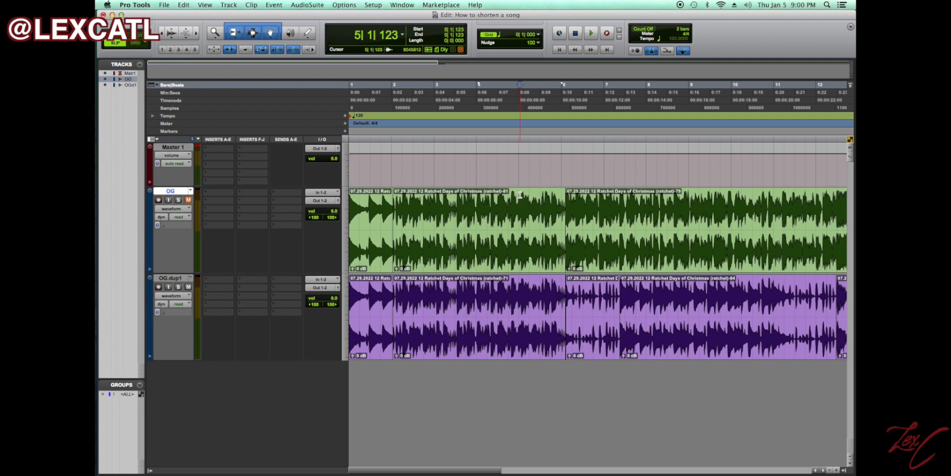
{"action": "left_click", "coordinate": [559, 50]}
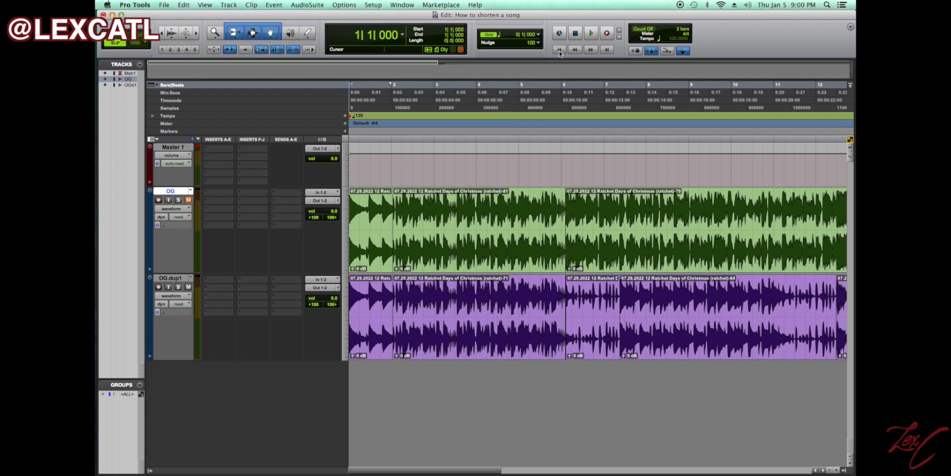
{"action": "key", "text": "super+bracketright"}
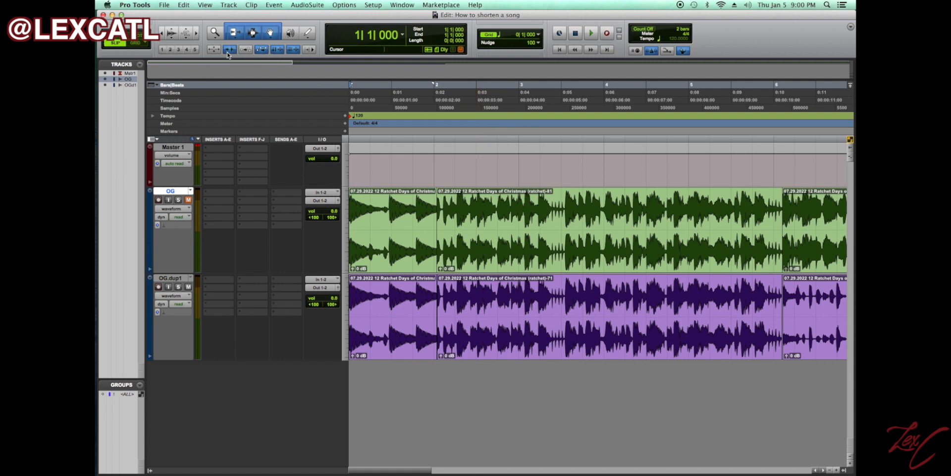
{"action": "left_click", "coordinate": [563, 201]}
{"action": "key", "text": "super+bracketleft"}
{"action": "key", "text": "super+bracketleft"}
{"action": "key", "text": "super+bracketleft"}
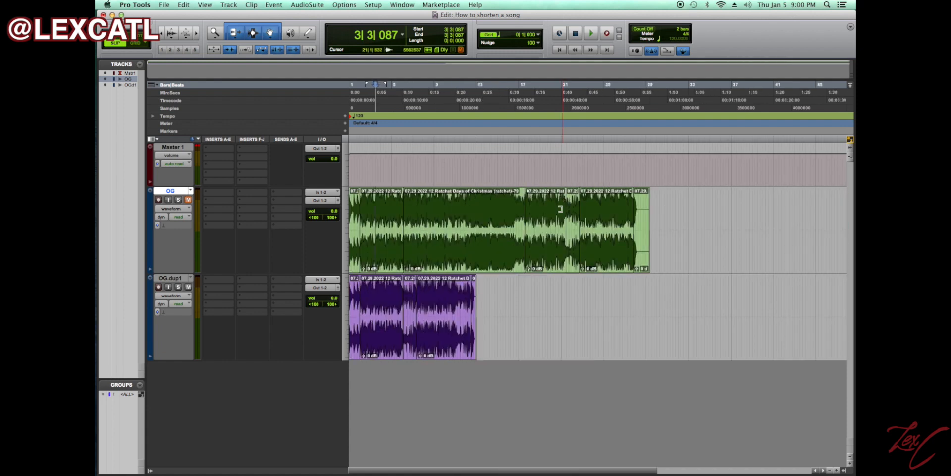
{"action": "left_click", "coordinate": [622, 289]}
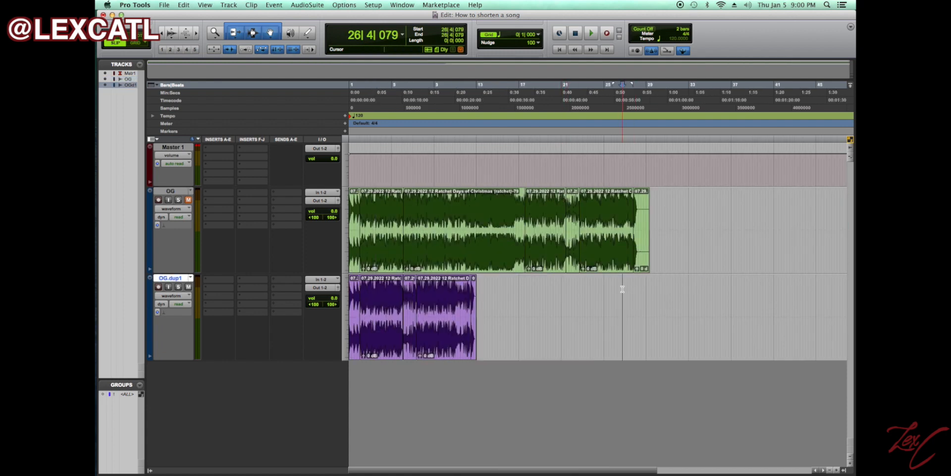